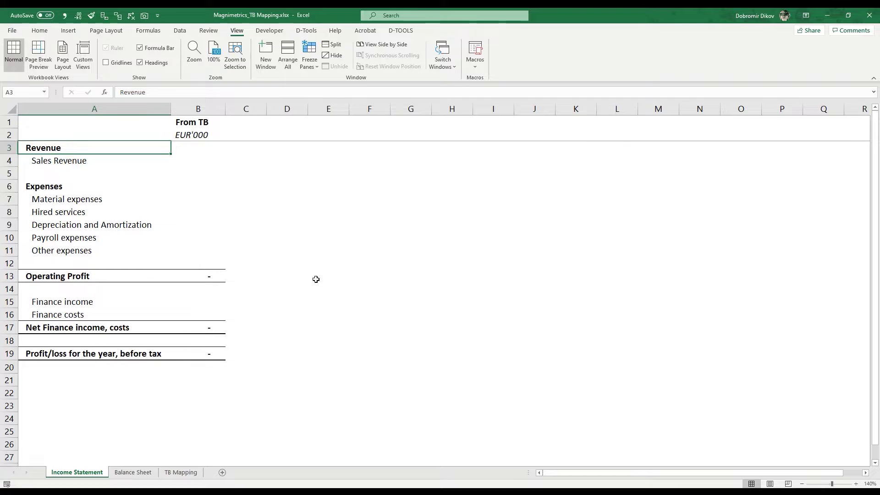
Step: Review the Balance Sheet layout down to the Check row, then switch to the TB Mapping sheet
click(125, 476)
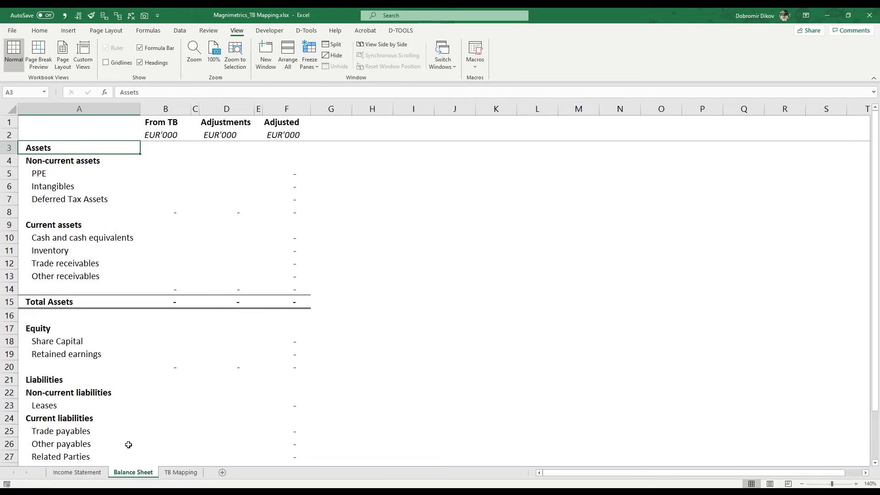
scroll(235, 336, down, 2)
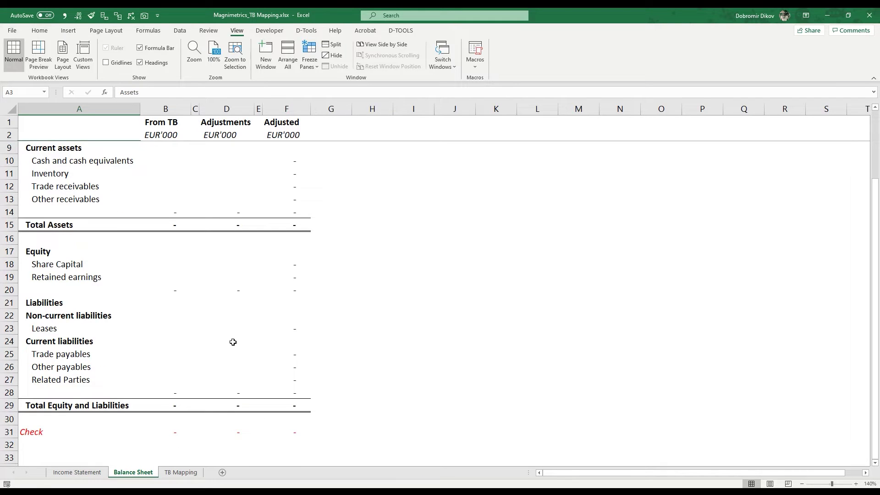
scroll(233, 342, up, 2)
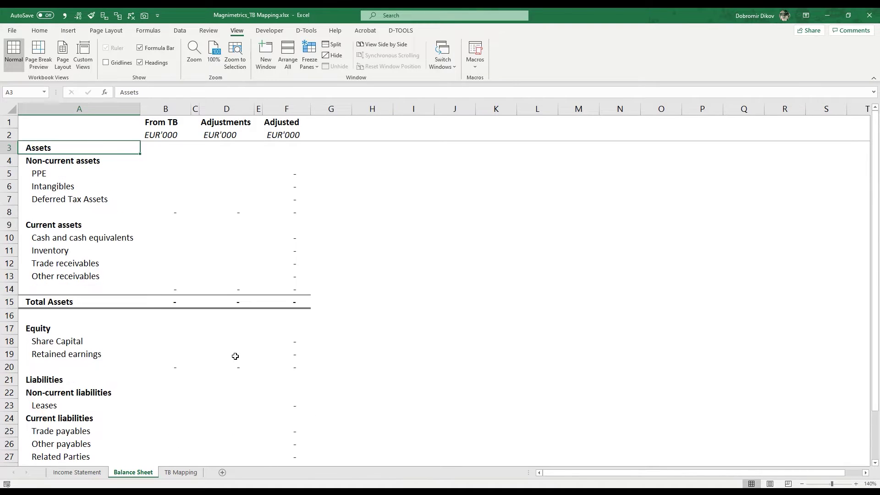
click(181, 474)
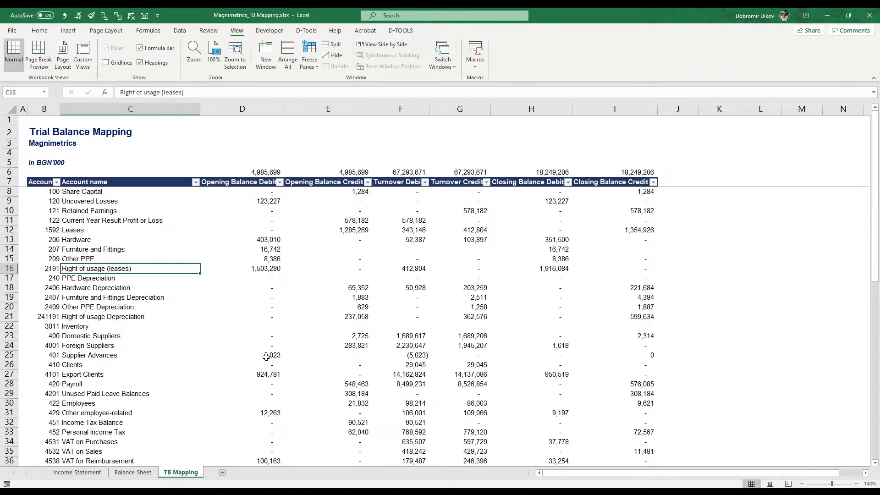
Step: Insert three blank columns at column D and set their width to 13.71
click(241, 104)
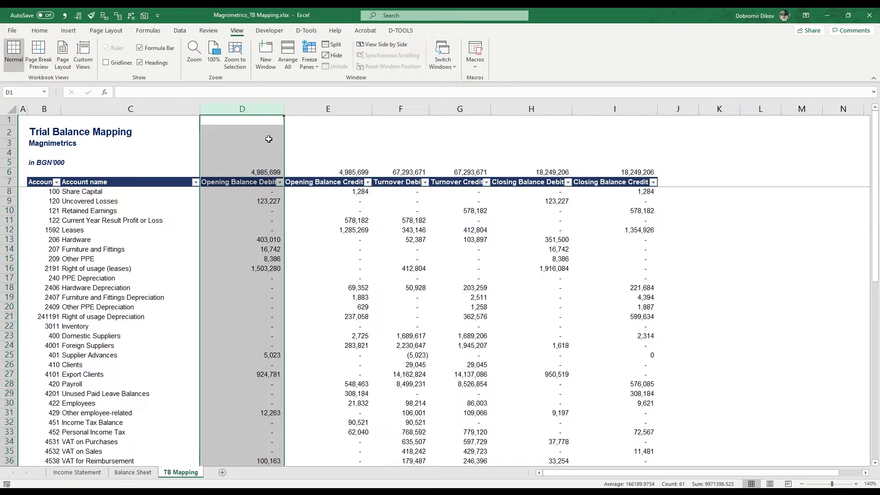
key(ctrl+plus)
key(ctrl+plus)
key(ctrl+plus)
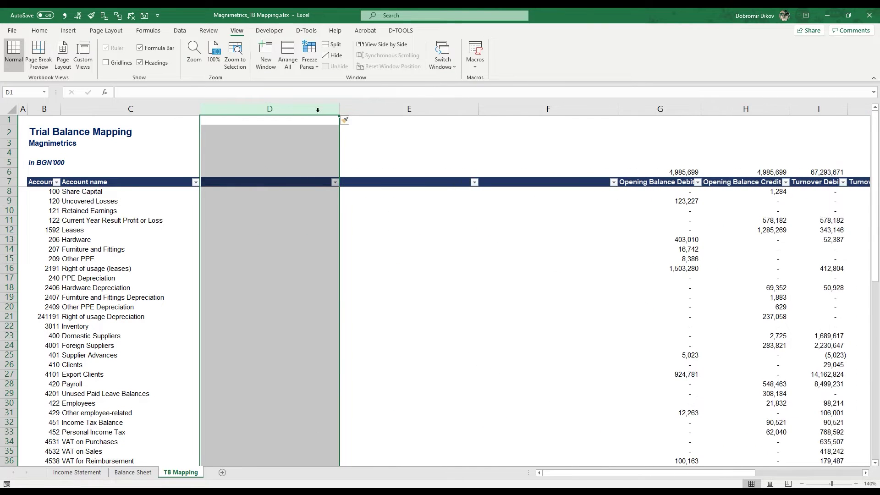
drag(318, 110, 402, 117)
Step: Enter the headers FS, Type and Class in D7:F7
click(233, 180)
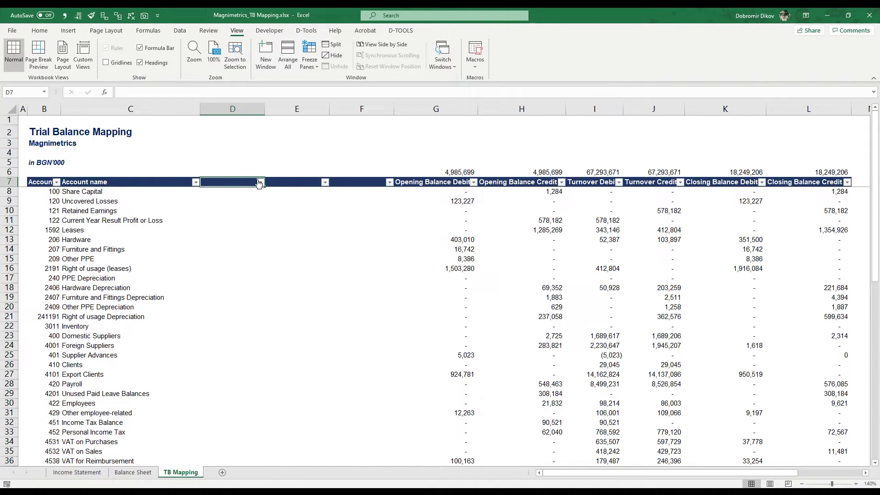
text(FS)
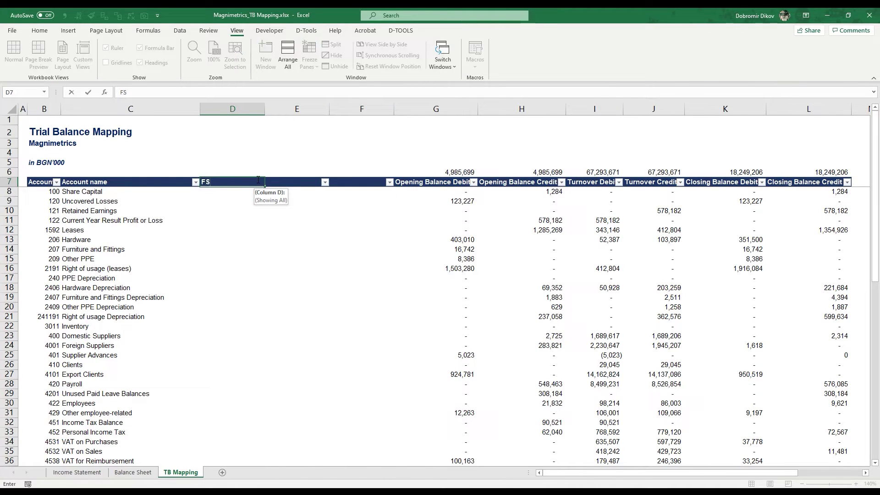
key(Return)
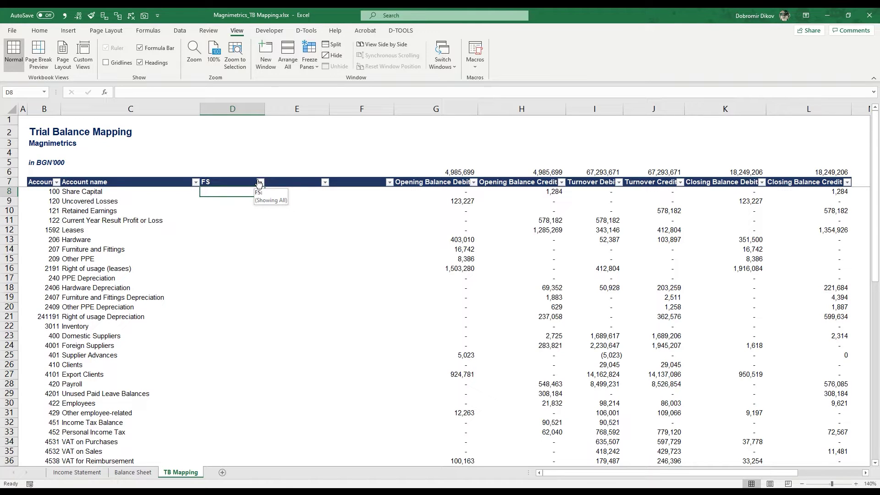
key(Up)
key(Right)
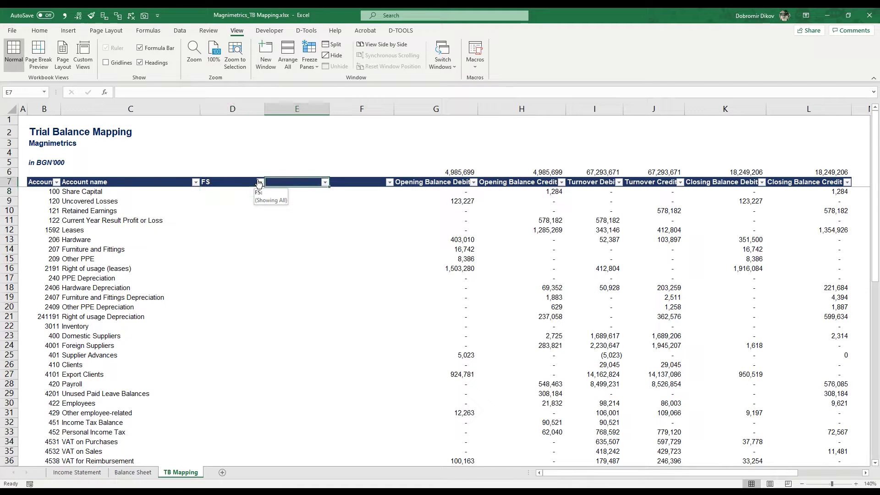
text(Type)
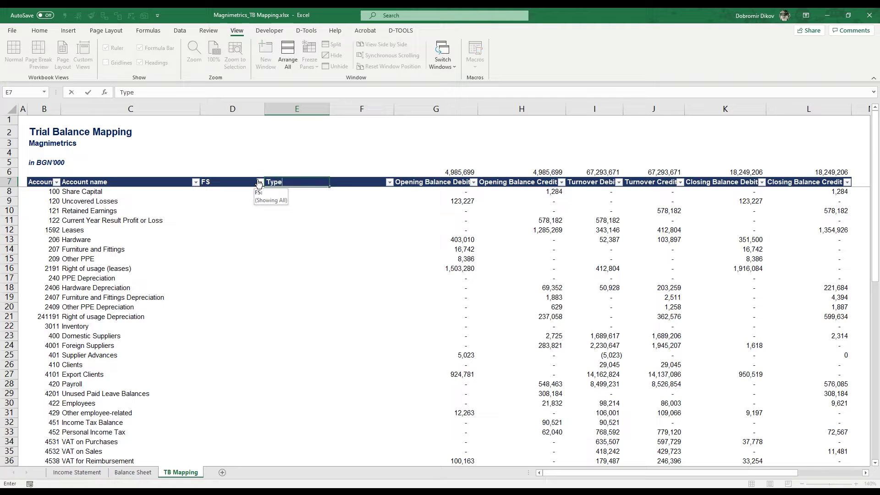
key(Tab)
text(Cl)
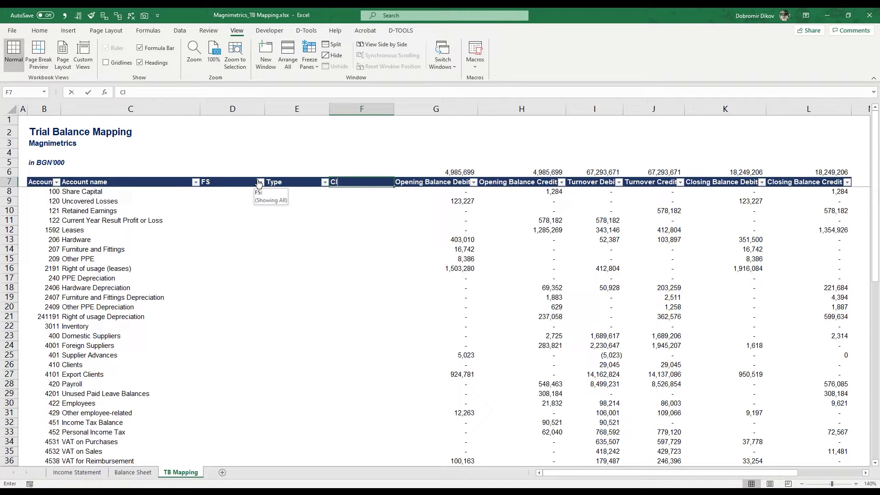
key(ctrl+Return)
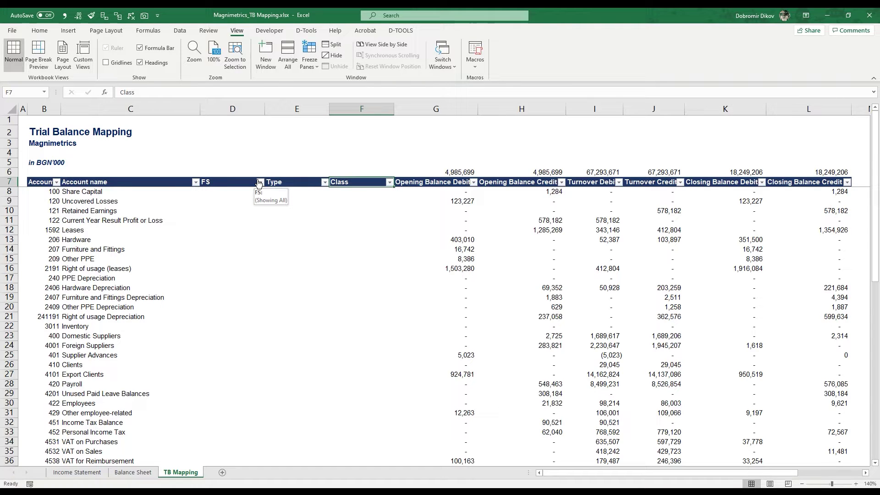
key(ctrl+Page_Up)
key(ctrl+Page_Up)
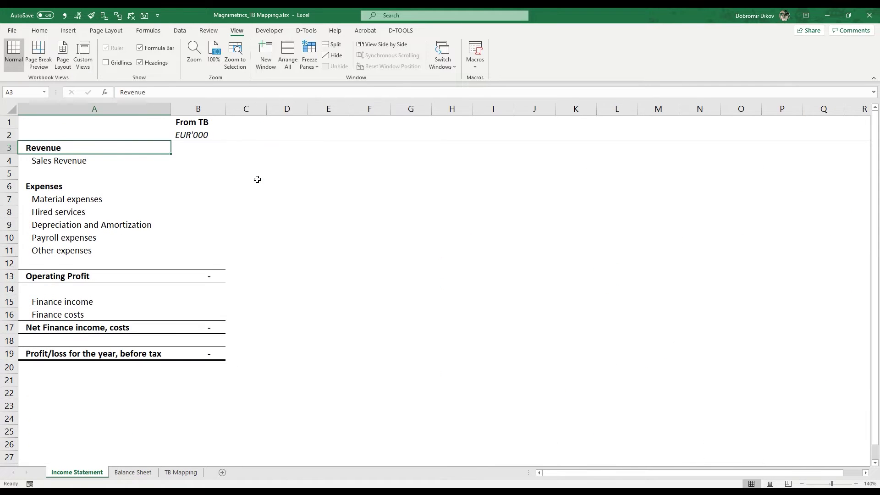
key(ctrl+Page_Down)
key(ctrl+Page_Down)
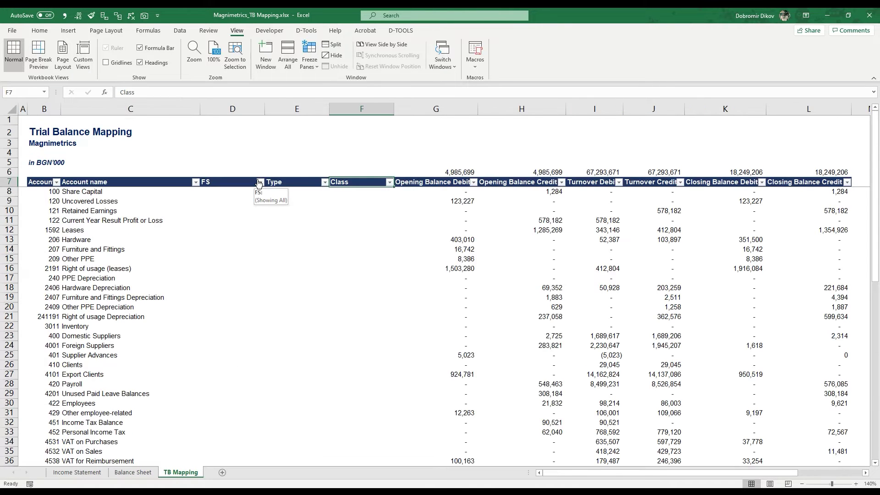
Step: Give headers D7:F7 a gold fill and Automatic (black) font colour
key(shift+Left)
key(shift+Left)
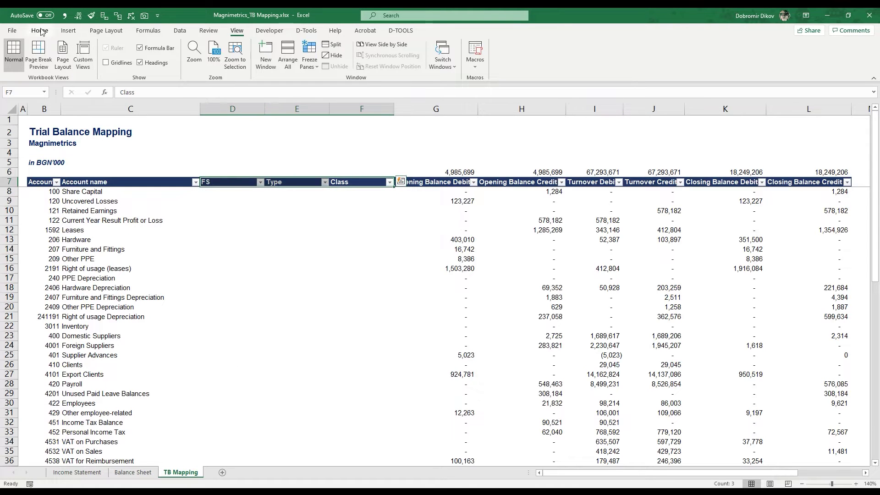
click(39, 30)
click(155, 64)
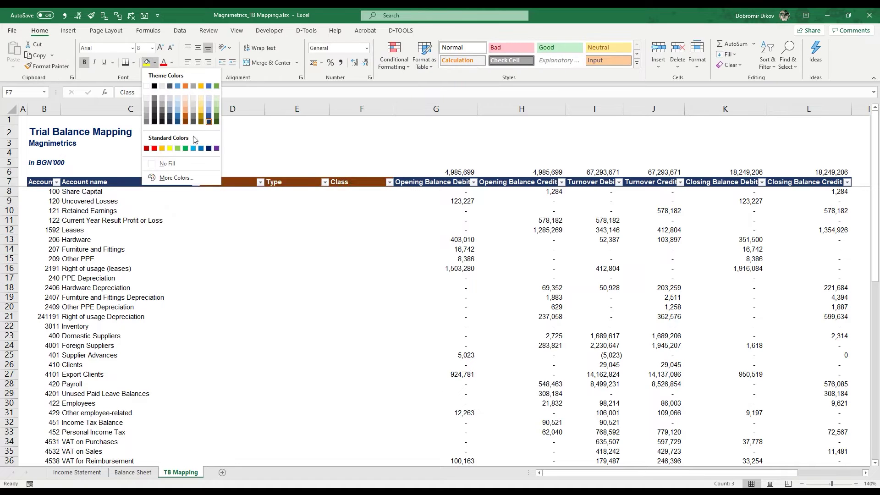
click(162, 153)
click(171, 63)
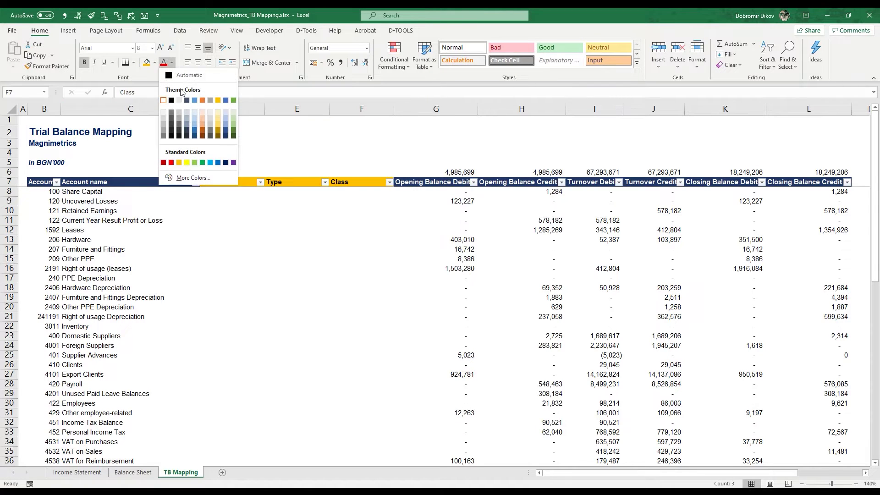
click(183, 79)
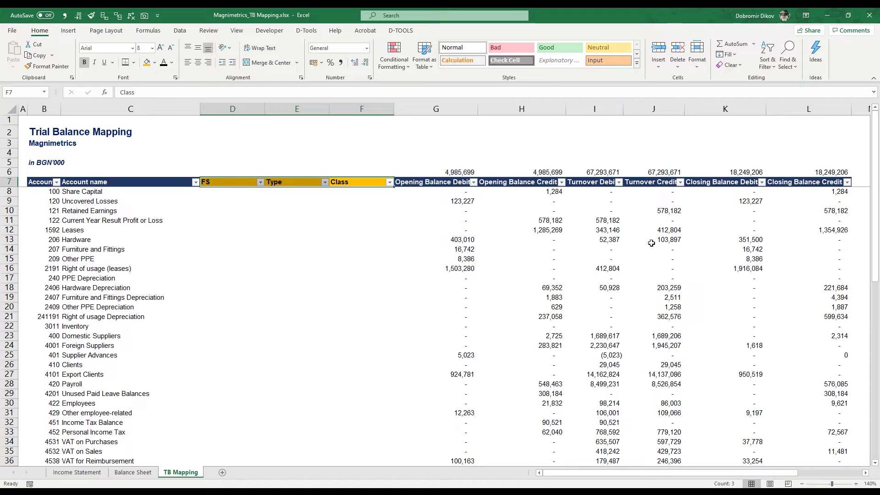
scroll(613, 388, down, 11)
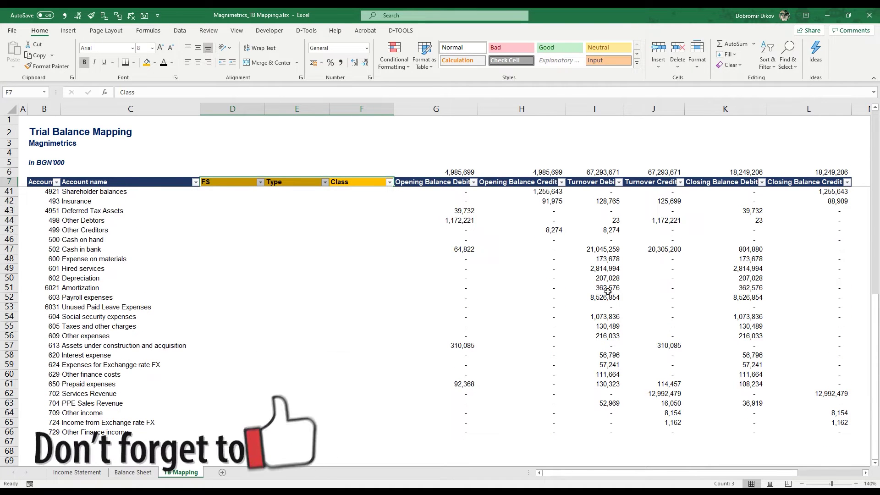
scroll(605, 261, up, 11)
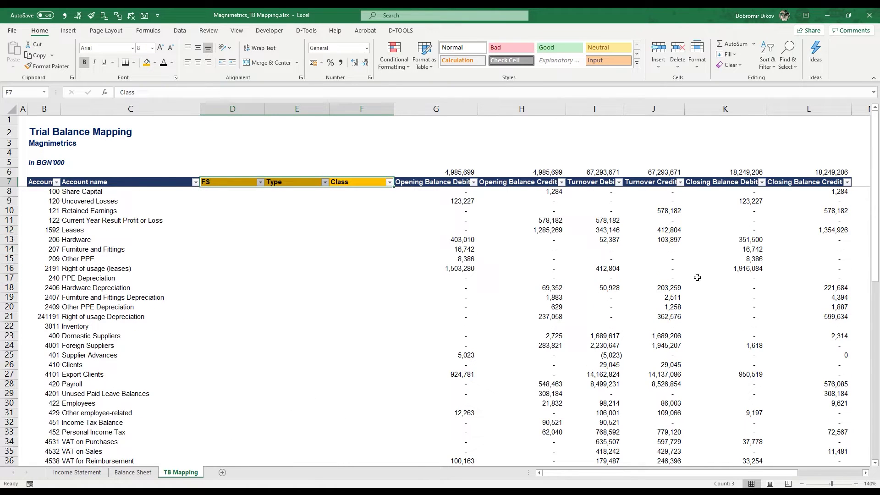
scroll(678, 302, down, 9)
scroll(668, 316, up, 9)
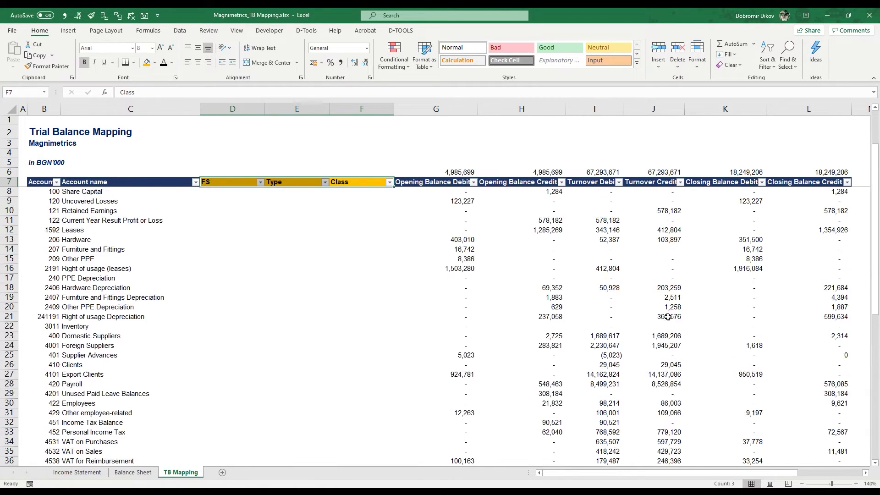
Step: Insert a column at K with a gold 'Net TO' header copied from the Type header
click(724, 109)
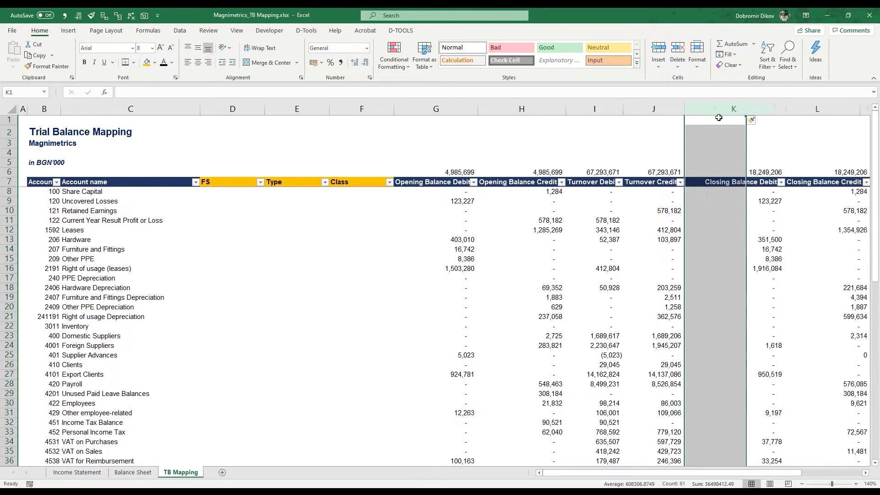
key(Left)
key(Down)
key(Down)
key(Down)
key(Down)
key(Down)
key(Down)
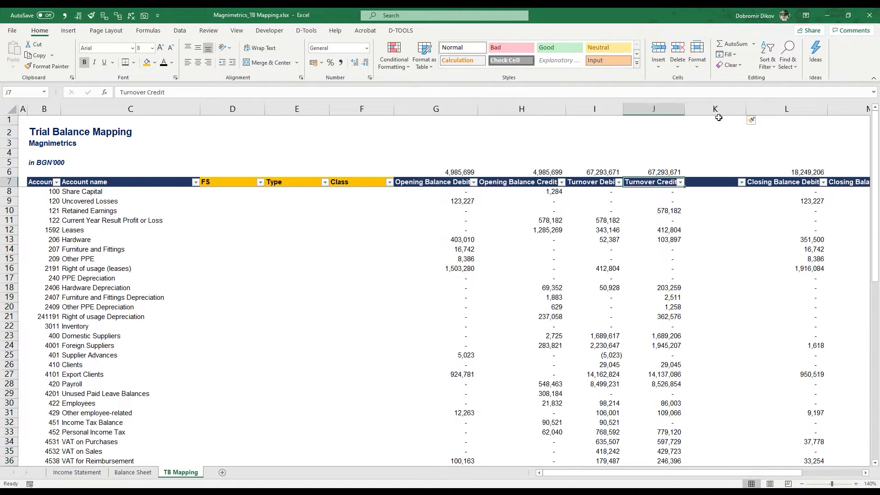
key(Left)
key(Left)
key(Left)
key(Left)
key(Left)
key(ctrl+c)
key(Right)
key(Right)
key(Right)
key(Right)
key(Right)
key(Right)
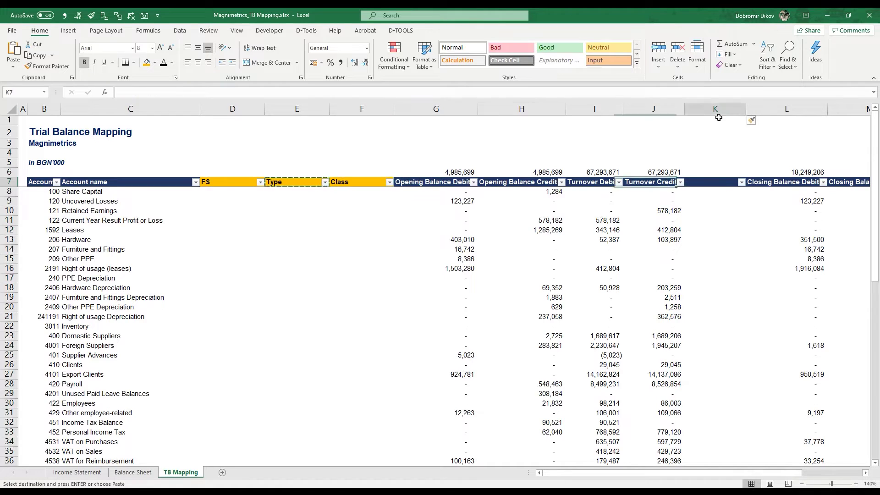
key(ctrl+v)
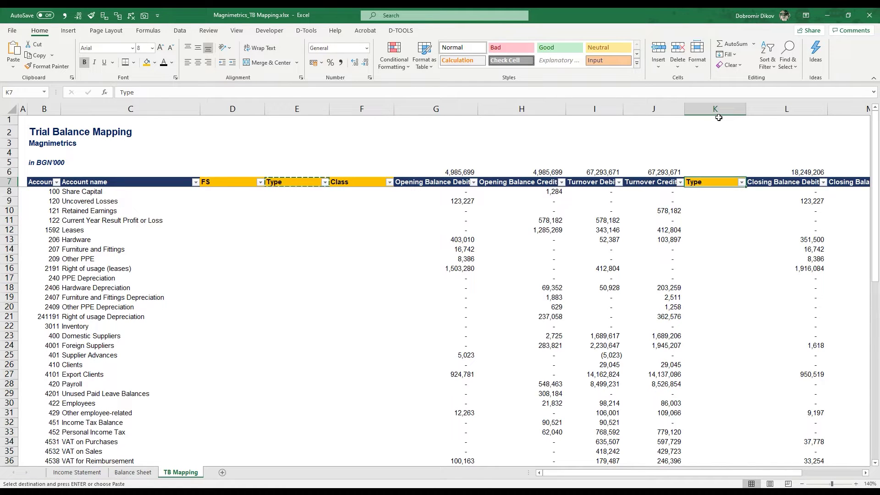
text(Net TO)
key(Return)
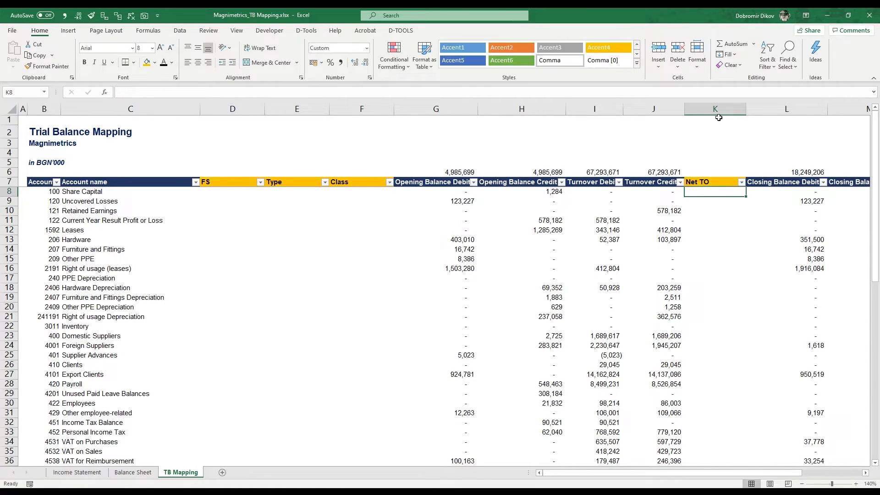
Step: Enter the turnover formula =I8-J8 in K8 and fill it down to K66
text(=)
key(Left)
key(Left)
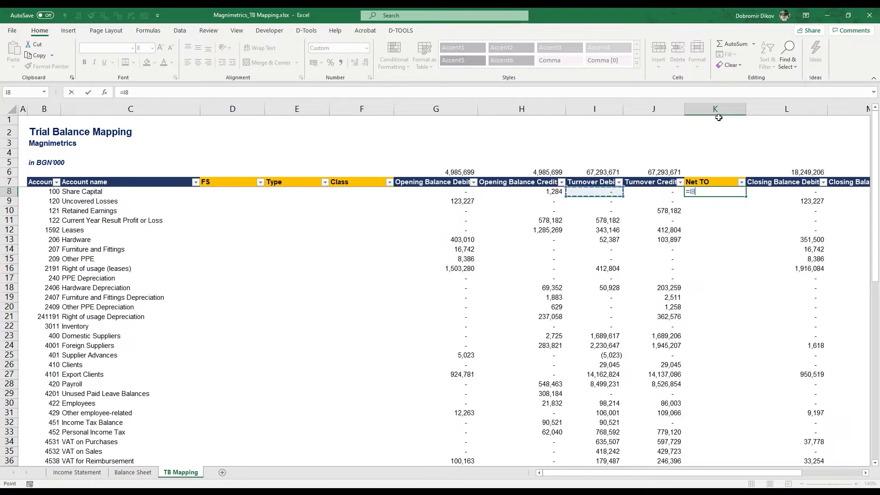
text(-)
key(Left)
key(Return)
key(Up)
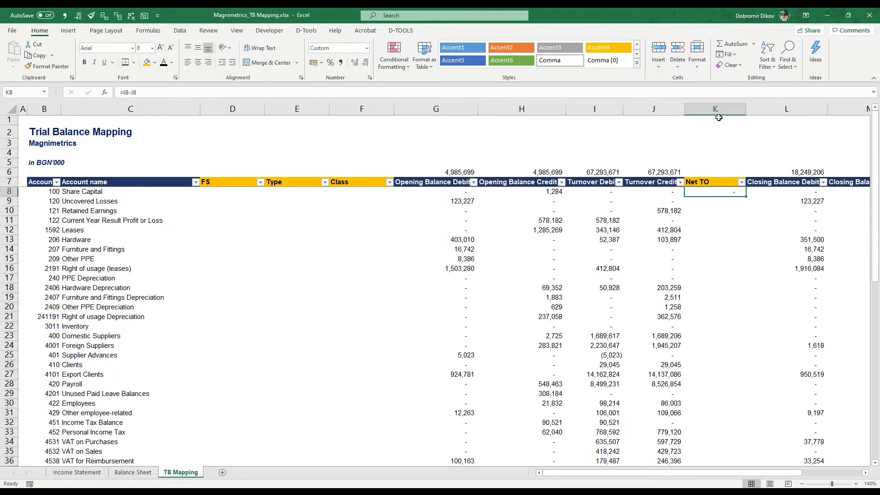
key(Left)
key(Right)
key(ctrl+Down)
key(ctrl+shift+Up)
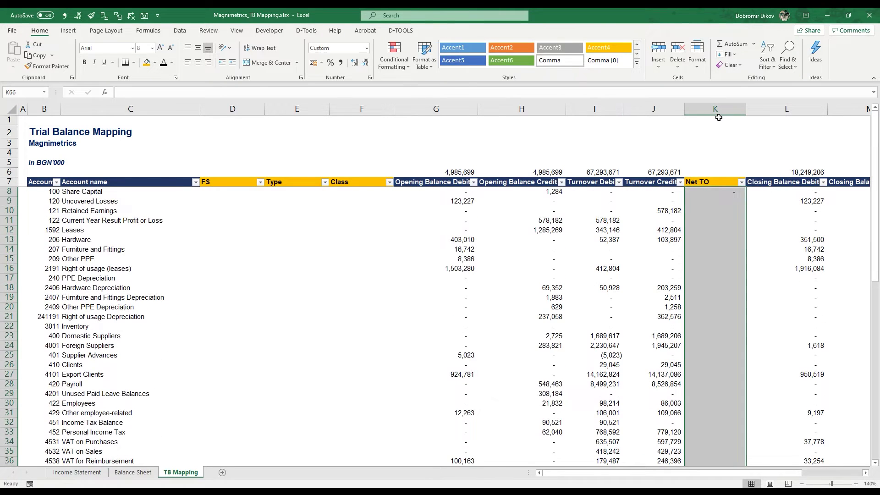
key(ctrl+d)
Step: Copy the formatted header into N7 and rename it 'Net CB'
key(Right)
key(Right)
key(Right)
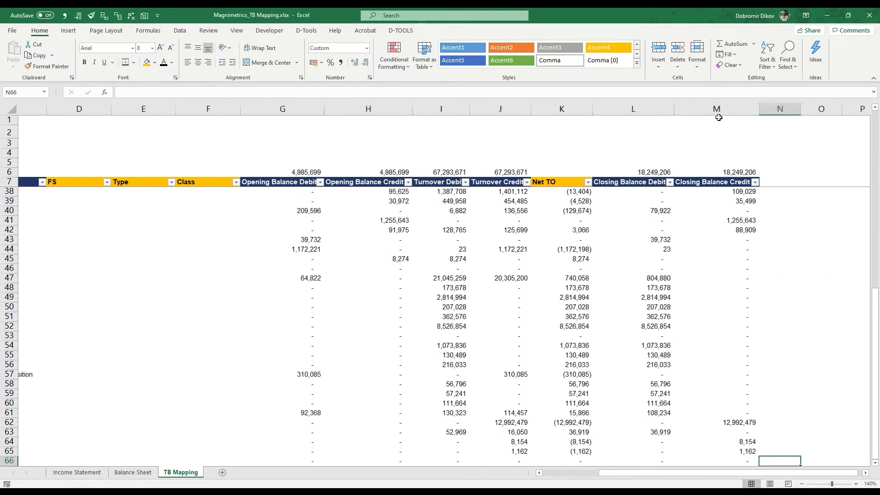
key(ctrl+Up)
key(Down)
key(Down)
key(Down)
key(Down)
key(Down)
key(Down)
key(Down)
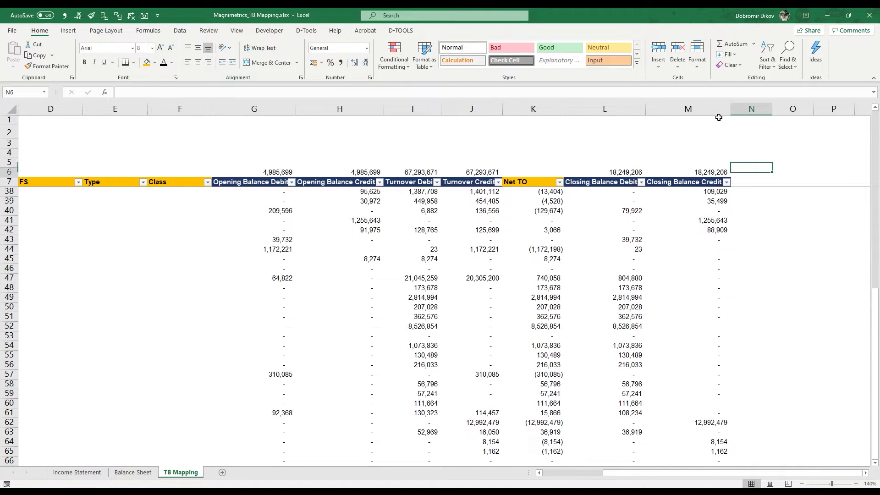
key(Up)
key(Left)
key(Left)
key(Left)
key(ctrl+c)
key(Right)
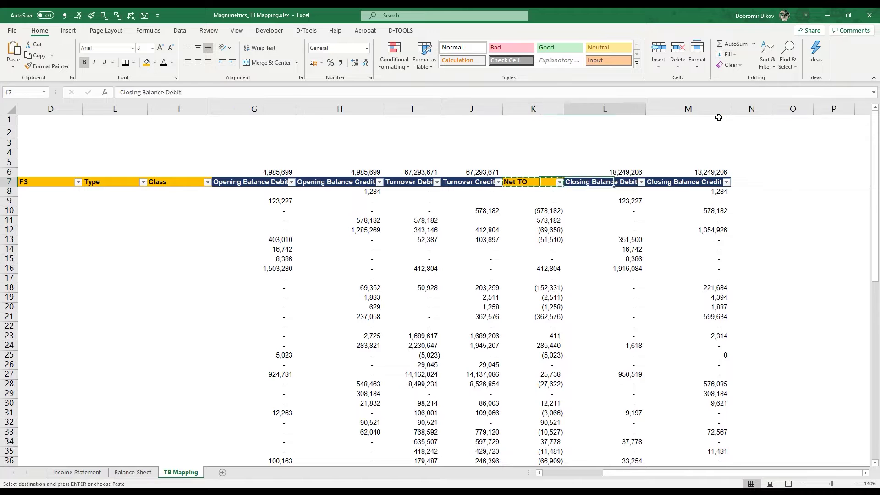
key(Right)
key(Right)
key(ctrl+v)
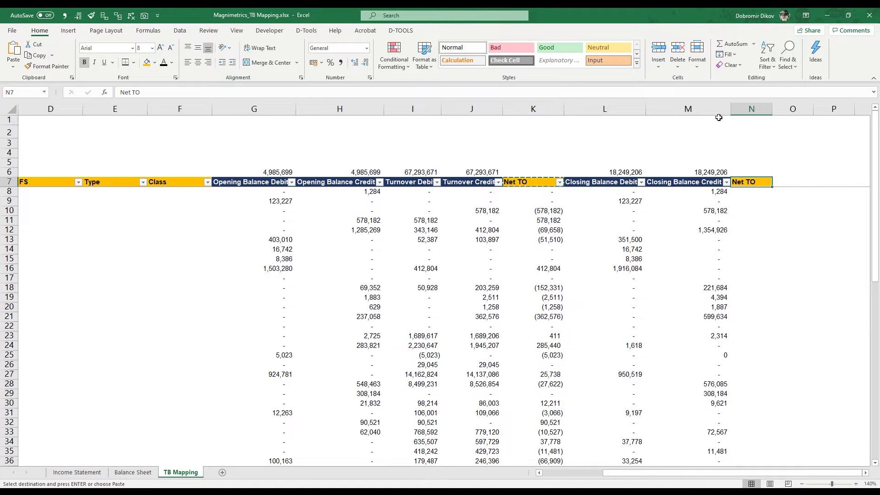
text(N)
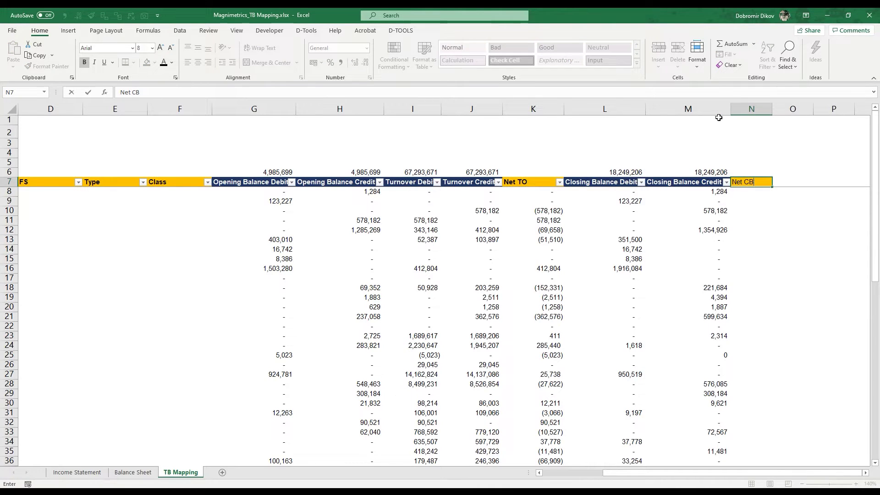
text(et CB)
key(ctrl+Return)
Step: Enter =L8-M8 in N8 and fill it down through N66
key(Down)
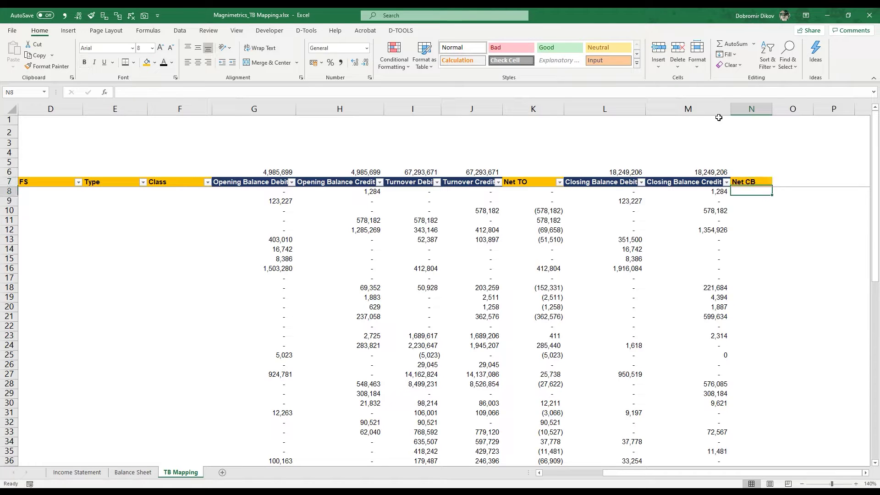
text(=)
key(Left)
key(Left)
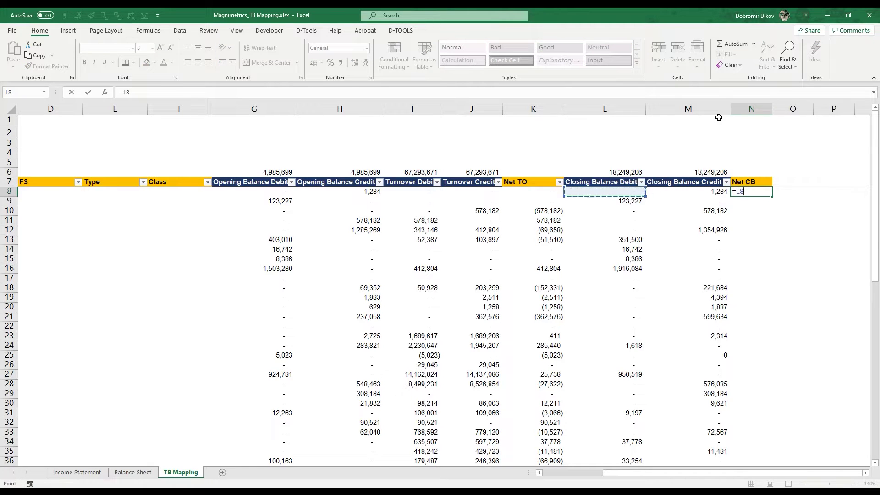
text(-)
key(Left)
key(ctrl+Return)
key(Left)
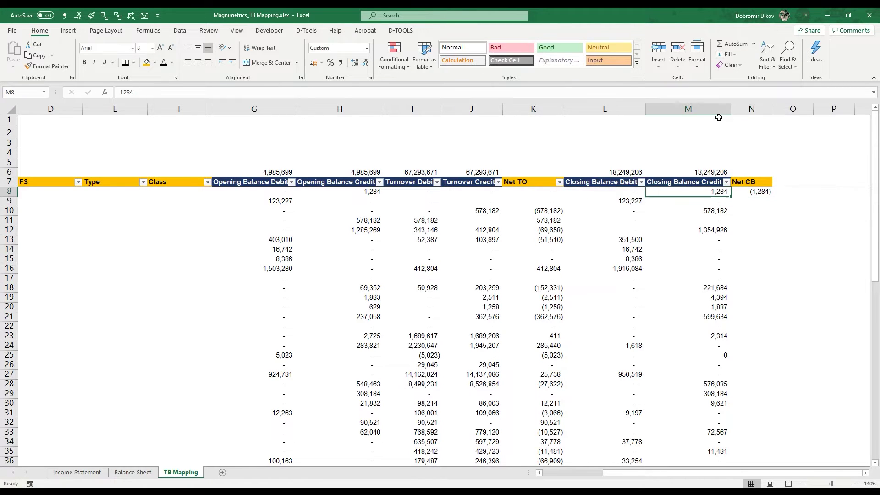
key(ctrl+Down)
key(Right)
key(ctrl+shift+Up)
key(ctrl+d)
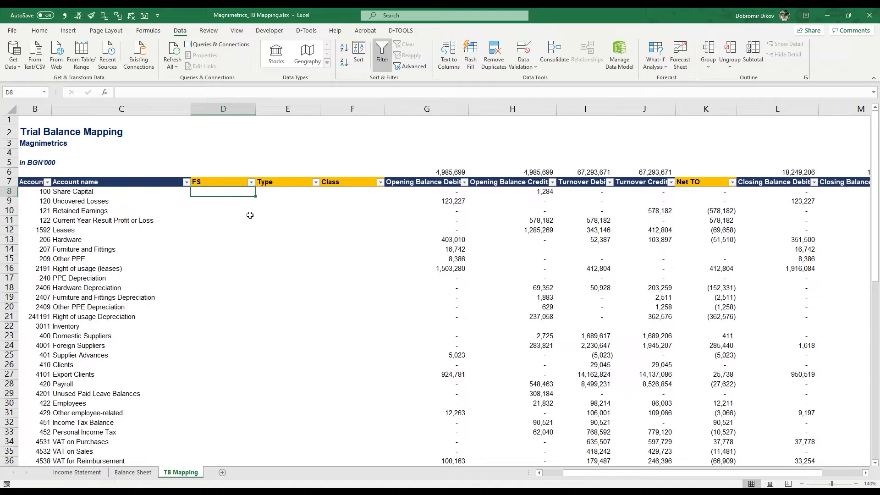
Step: Mark balance sheet accounts D8:D47 as BS in the FS column
text(BS)
key(Return)
key(Up)
key(ctrl+c)
key(Down)
shift+click(250, 215)
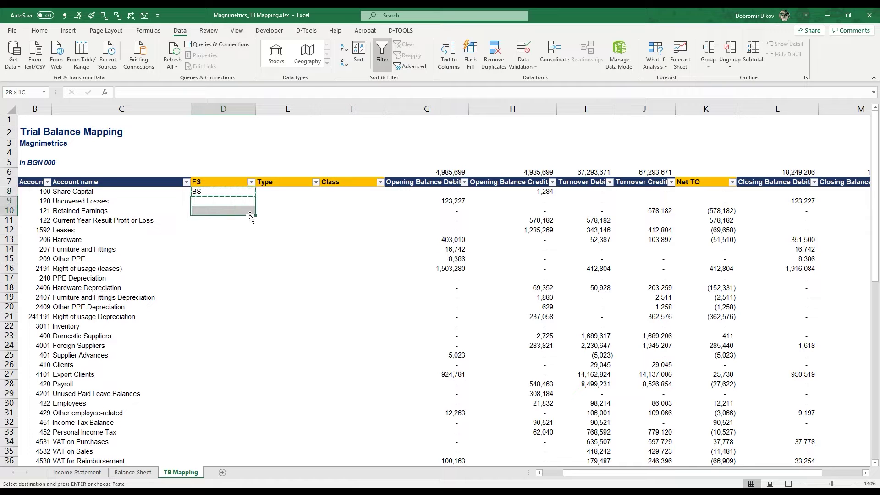
key(shift+Down)
key(shift+Down)
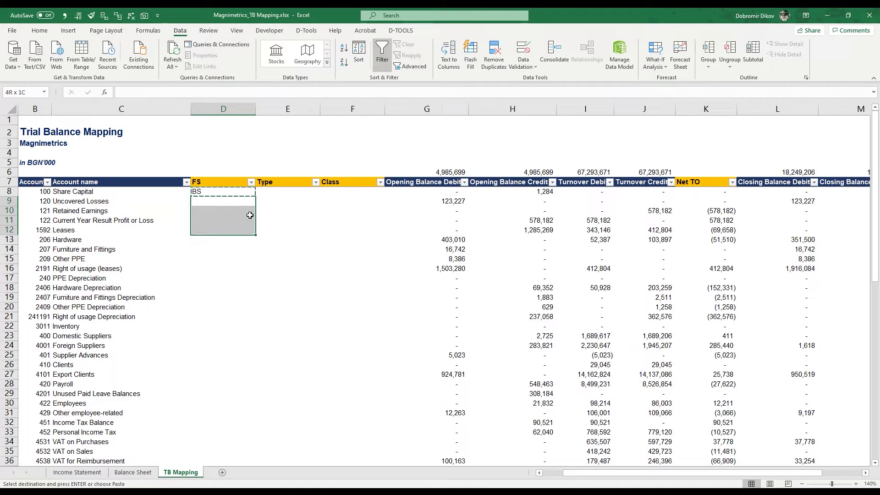
key(shift+Down)
key(shift+Down)
key(shift+Down)
key(shift+Down)
key(shift+Down)
key(shift+Down)
key(shift+Down)
key(shift+Down)
key(shift+Down)
key(shift+Down)
key(shift+Down)
key(shift+Down)
key(shift+Down)
key(shift+Down)
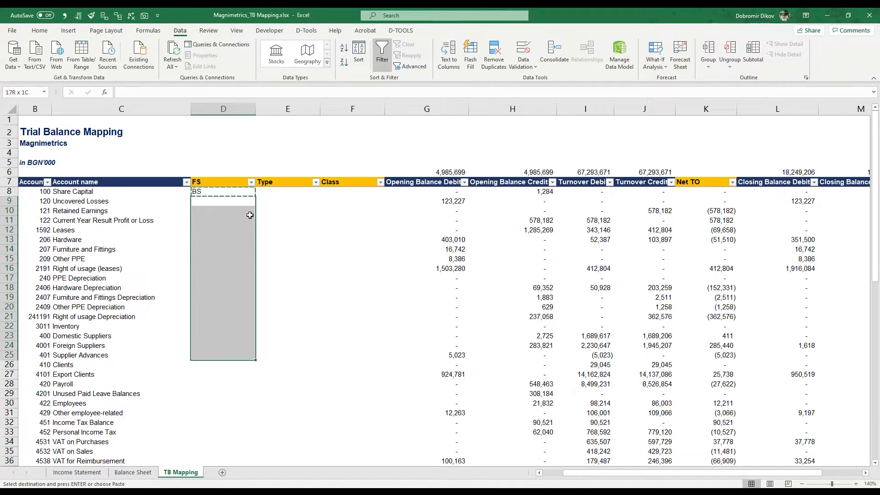
key(shift+Down)
key(shift+Down)
key(shift+Down)
key(shift+Down)
key(shift+Down)
key(shift+Down)
key(shift+Down)
key(shift+Down)
key(shift+Down)
key(shift+Down)
key(shift+Down)
key(shift+Down)
key(shift+Down)
key(shift+Down)
key(shift+Down)
key(shift+Down)
key(shift+Down)
key(shift+Down)
key(shift+Down)
key(shift+Down)
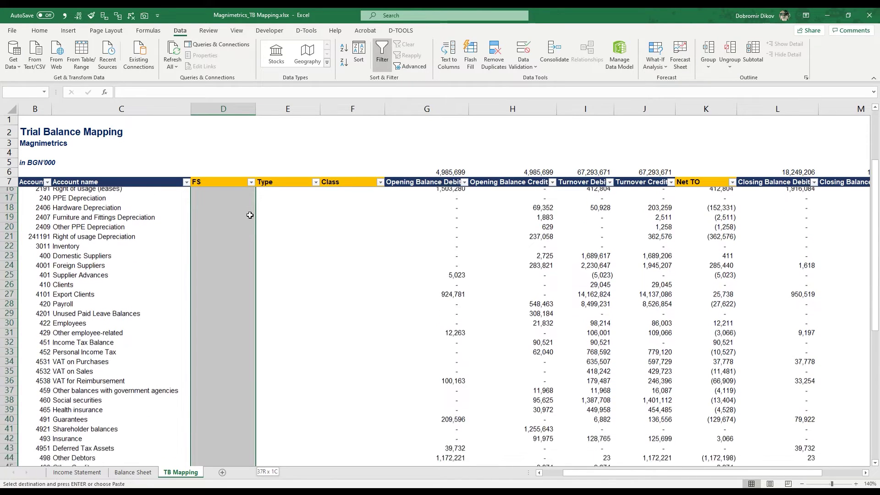
scroll(250, 216, down, 1)
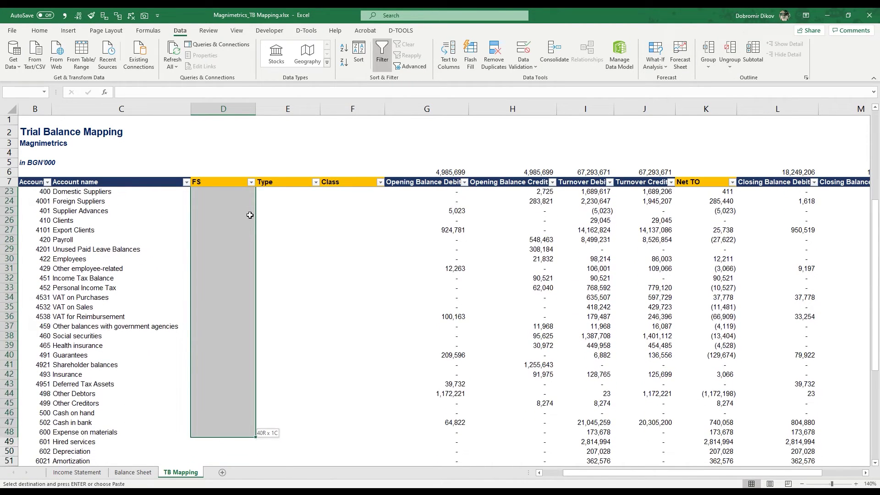
key(ctrl+v)
Step: Mark accounts D48:D56 as IS
key(ctrl+Down)
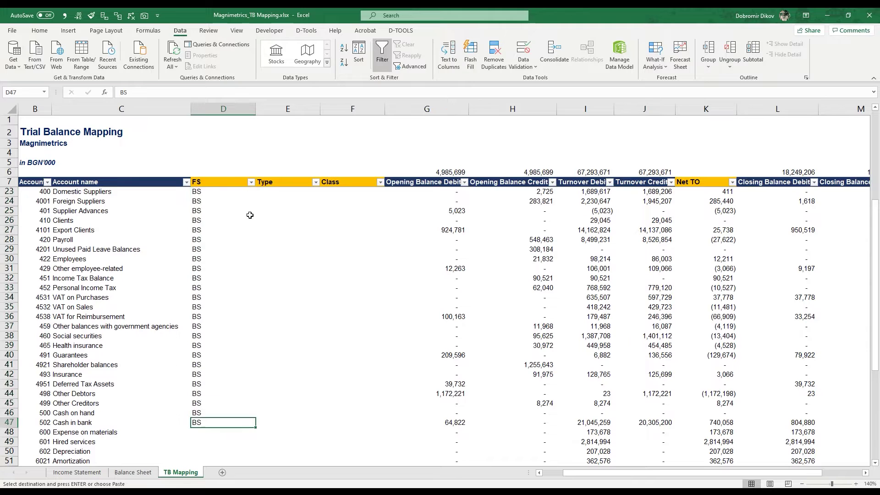
key(Down)
text(IS)
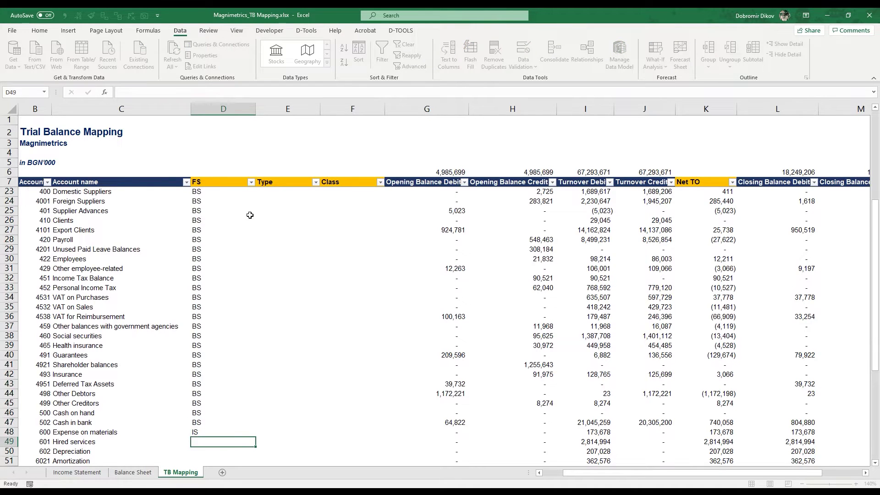
key(ctrl+Return)
key(ctrl+c)
key(Left)
key(Right)
key(Down)
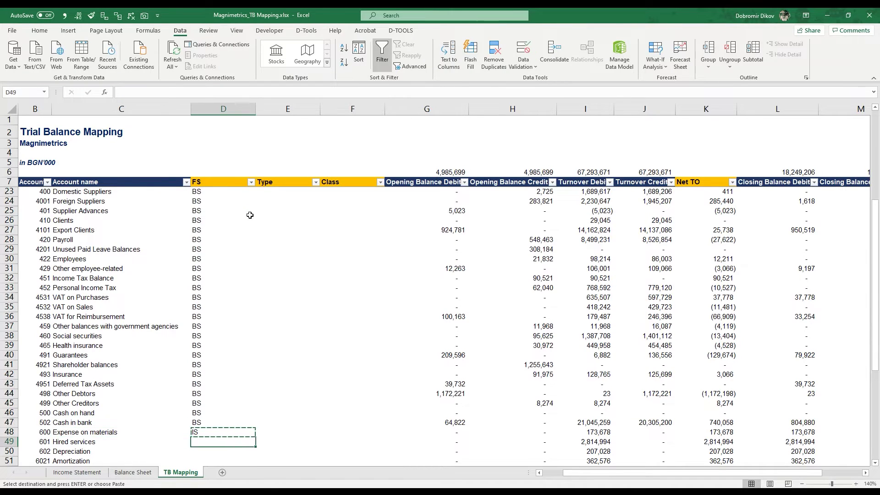
key(shift+Down)
key(shift+Down)
key(shift+Down)
key(shift+Down)
key(shift+Down)
key(shift+Down)
key(shift+Down)
key(shift+Down)
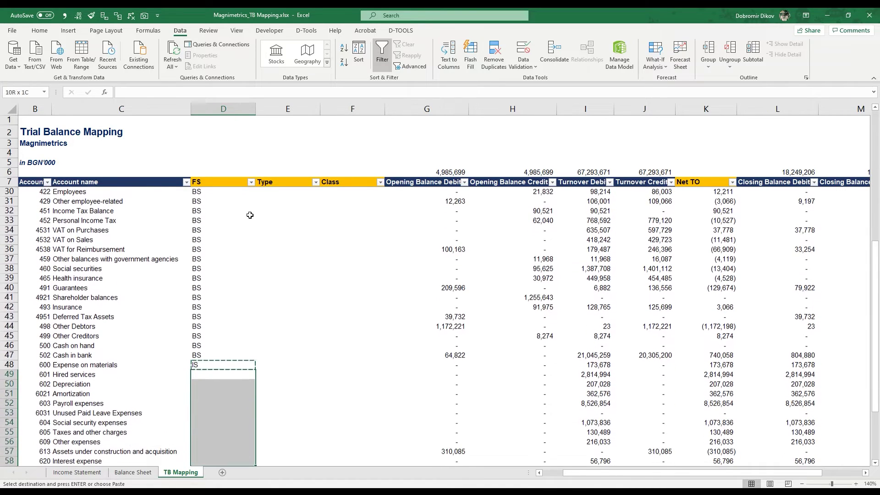
key(shift+Up)
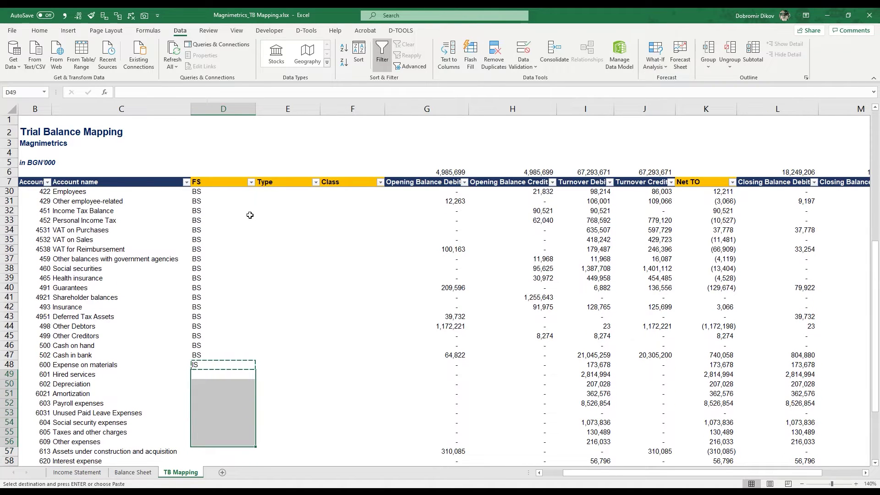
key(ctrl+v)
Step: Set D57 (assets under construction) and D61 (prepaid expenses) to BS
key(Up)
key(Up)
key(Up)
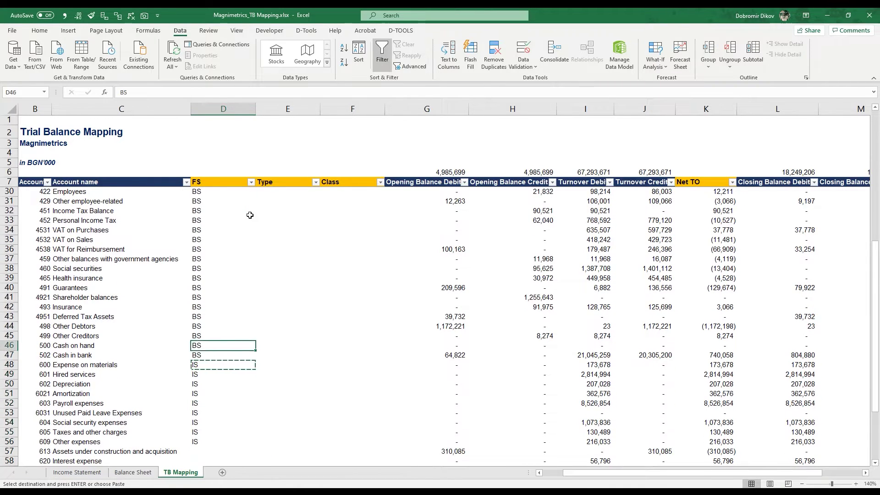
key(ctrl+c)
key(Down)
key(Down)
key(Down)
key(Down)
key(Down)
key(Down)
key(Down)
key(Down)
key(Down)
key(Down)
key(Down)
key(ctrl+v)
key(Down)
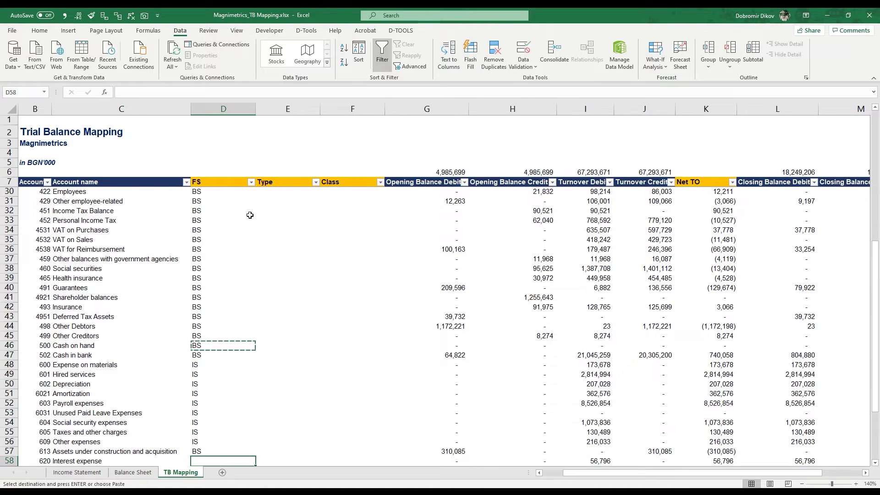
scroll(250, 215, down, 4)
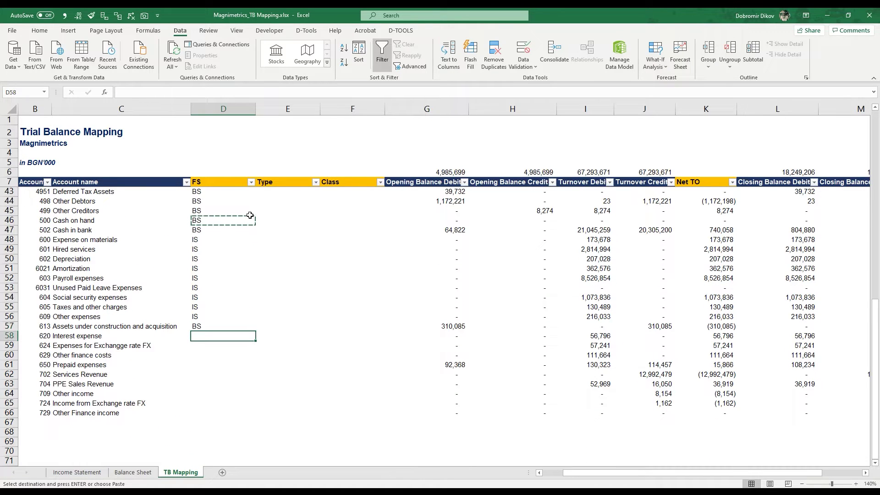
key(Down)
key(Down)
key(Down)
key(Return)
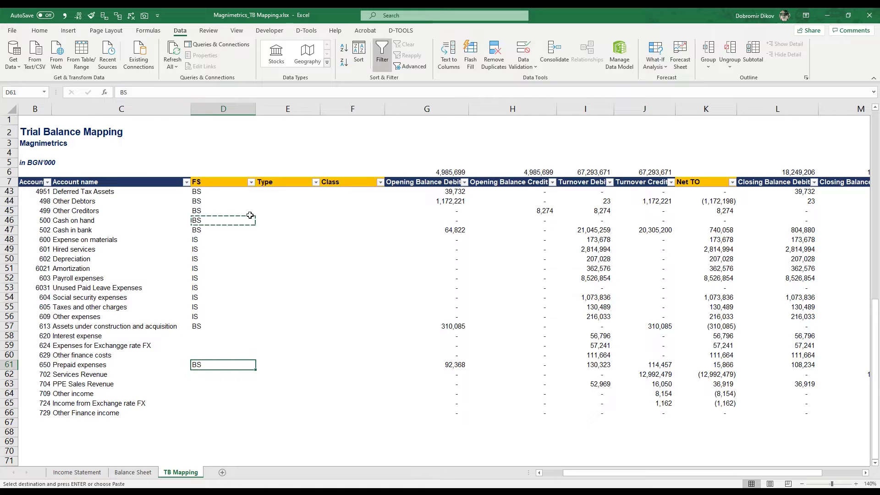
key(Right)
key(Right)
key(Right)
key(Right)
key(Left)
key(Up)
key(Up)
key(Up)
Step: Set D58:D60 and the revenue accounts D62:D66 to IS
key(Up)
key(Up)
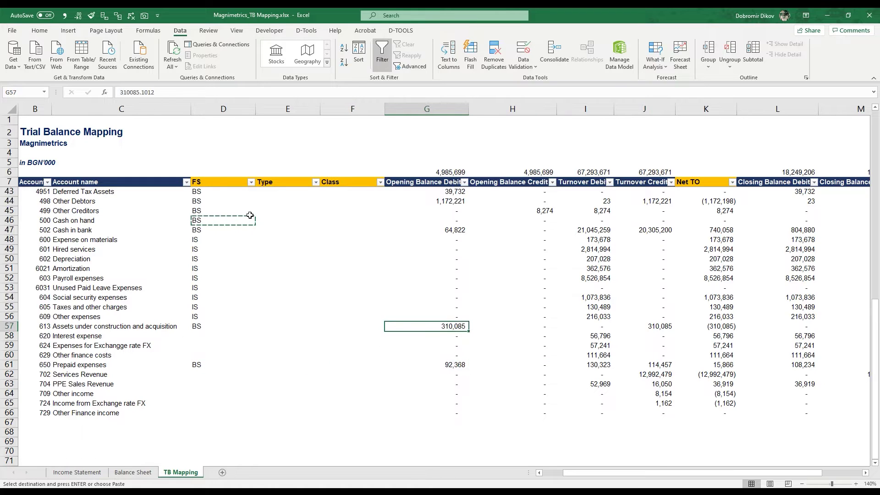
key(Down)
key(Down)
key(Down)
key(Down)
key(Left)
key(Left)
key(Left)
key(Up)
key(Up)
key(Up)
key(Up)
key(Up)
key(ctrl+c)
key(Down)
key(Down)
key(shift+Down)
key(shift+Down)
key(ctrl+v)
key(Down)
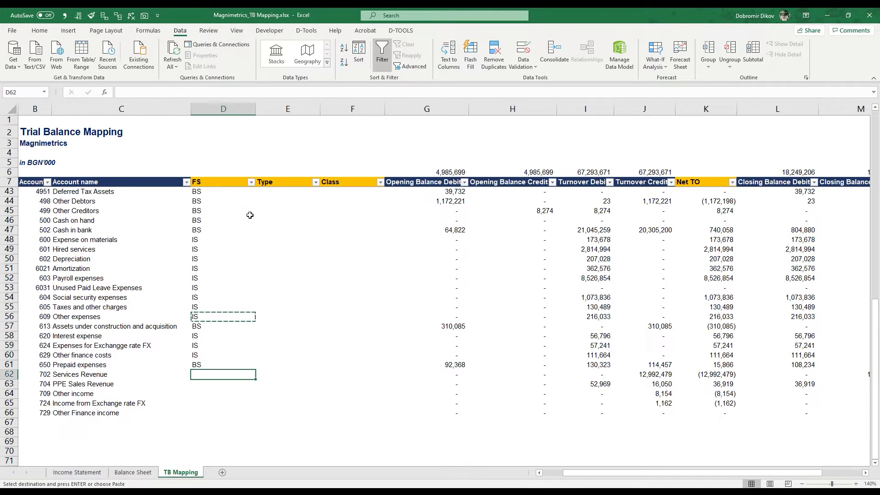
key(shift+Down)
key(shift+Down)
key(shift+Down)
key(shift+Down)
key(ctrl+v)
key(Right)
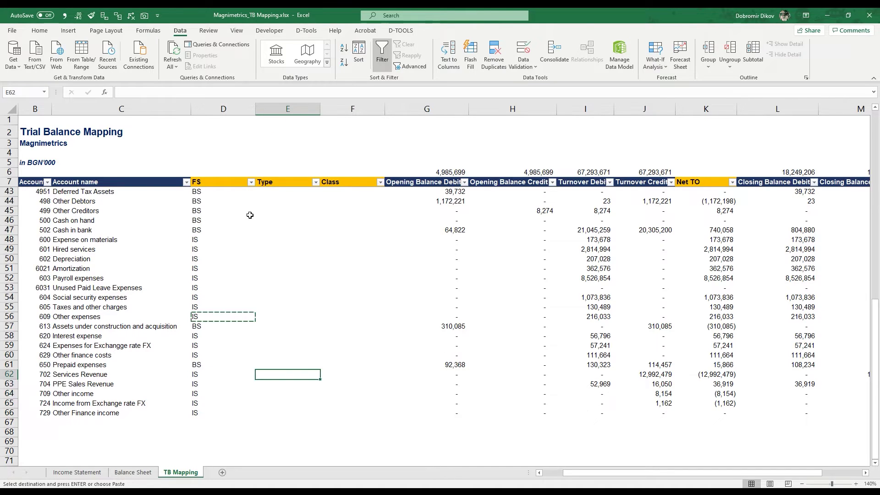
key(ctrl+Up)
Step: Label Share Capital and the other equity accounts E8:E11 as Equity
key(Down)
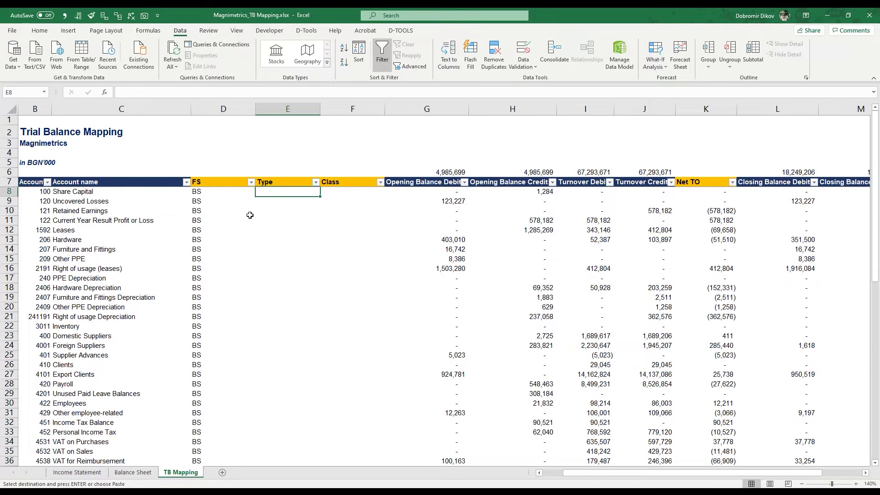
text(Equity)
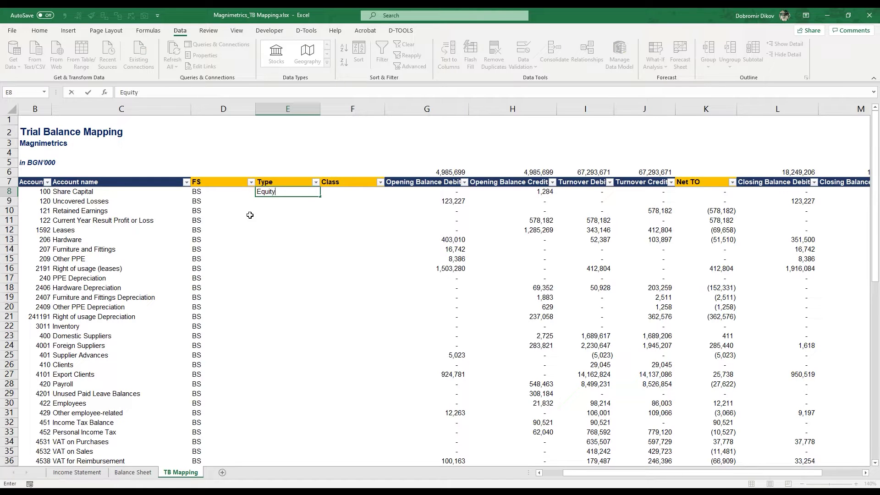
key(ctrl+Return)
key(ctrl+c)
key(Down)
key(shift+Down)
key(shift+Down)
key(ctrl+v)
key(Down)
key(Down)
key(Down)
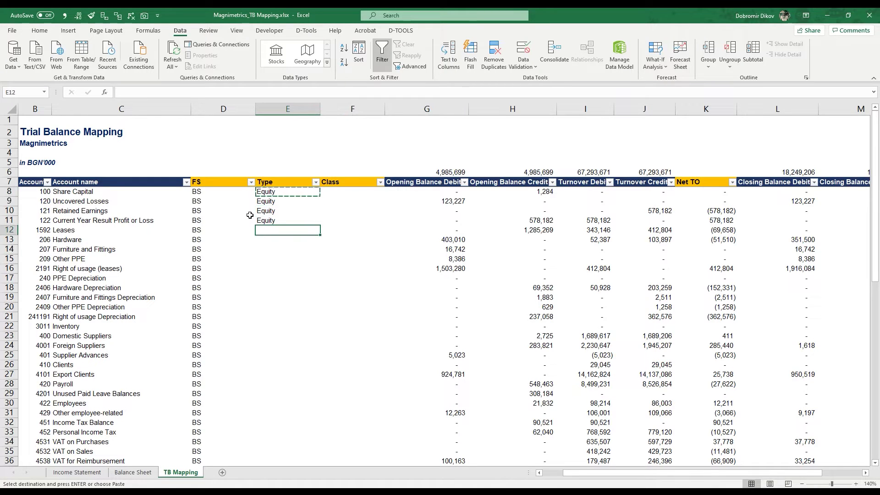
Step: Check the Leases balances and label E12 as Liabilities
key(Right)
key(Right)
key(Right)
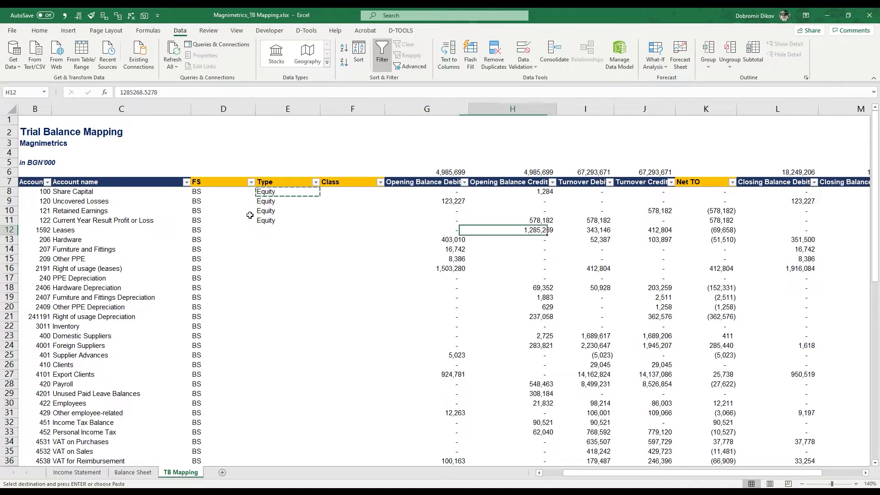
key(Left)
key(shift+Right)
key(Right)
key(Left)
key(Left)
key(Left)
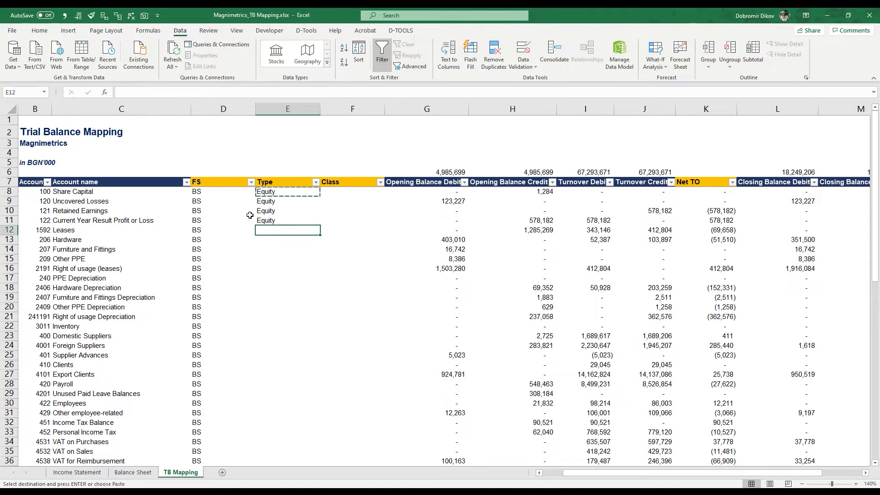
text(Liabilit)
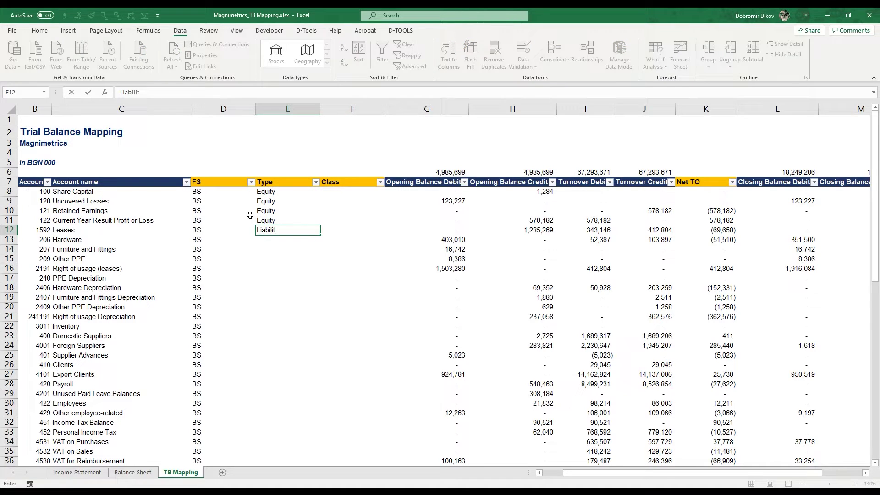
text(ies)
key(Return)
Step: Label Hardware through Inventory (E13:E22) as Assets
text(A)
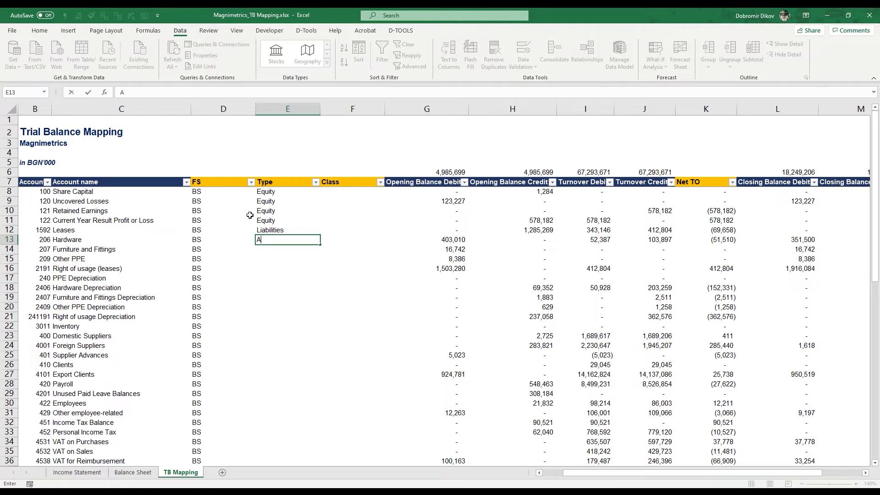
text(ssets)
key(ctrl+Return)
key(ctrl+c)
key(Down)
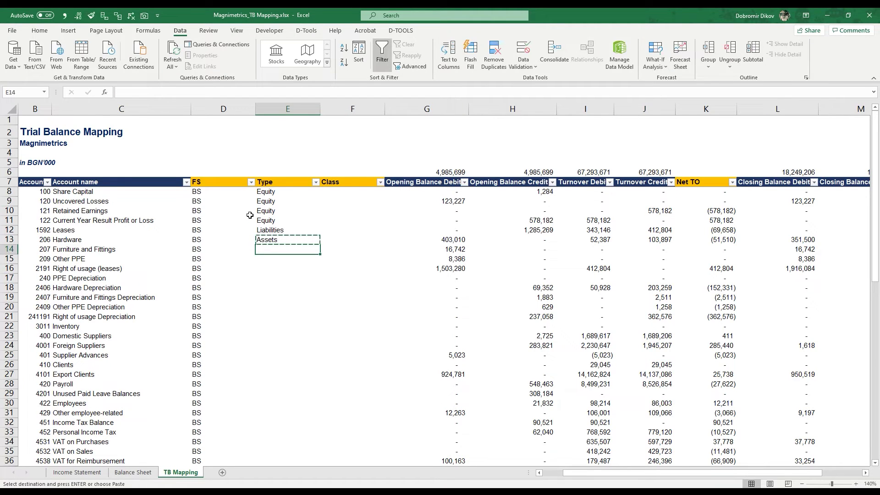
key(shift+Down)
key(shift+Down)
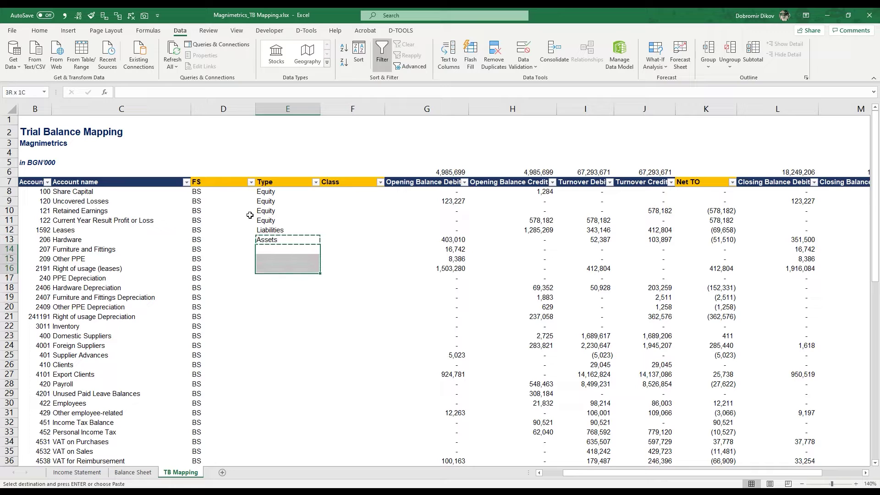
key(shift+Down)
key(shift+Down)
key(shift+Down)
key(shift+Down)
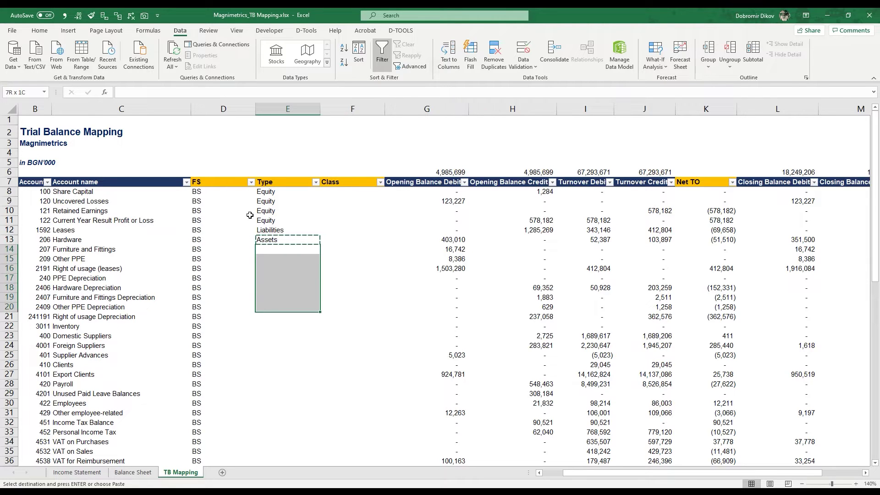
key(shift+Up)
key(shift+Up)
key(shift+Up)
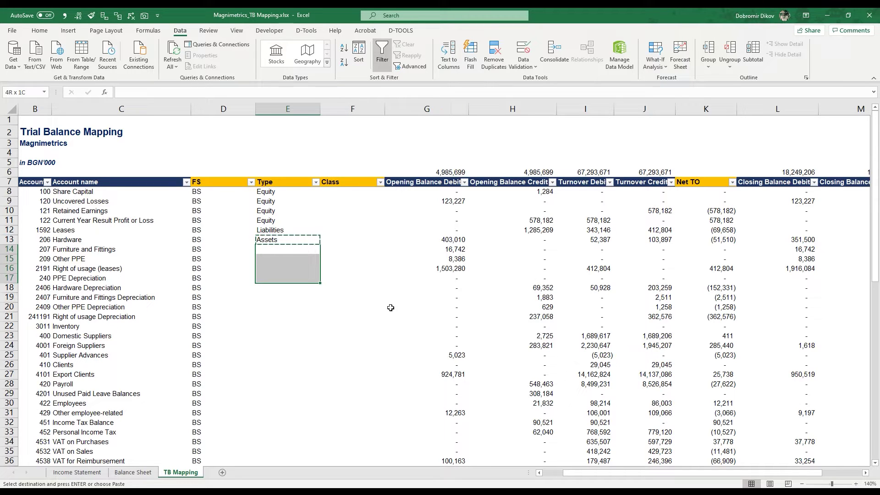
key(shift+Down)
key(shift+Down)
key(shift+Down)
key(shift+Down)
key(shift+Down)
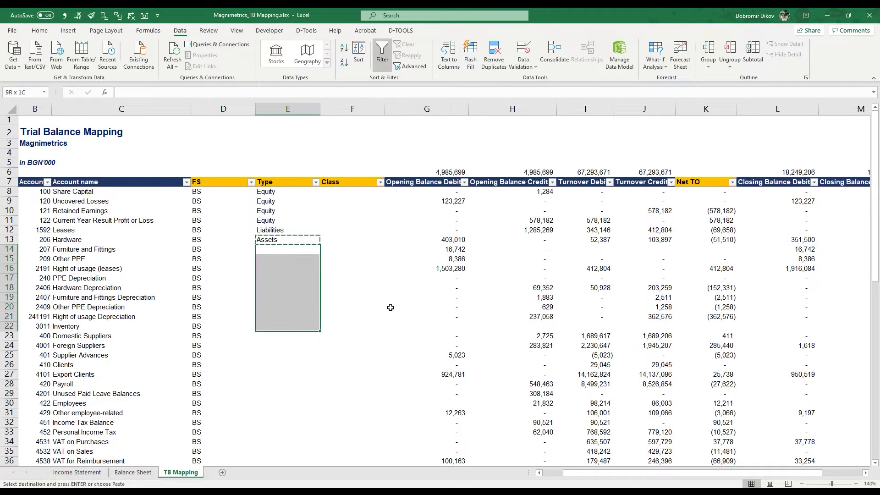
key(ctrl+v)
Step: Type Domestic and Foreign Suppliers as Liabilities, and Supplier Advances, Clients and Export Clients as Assets
key(ctrl+Down)
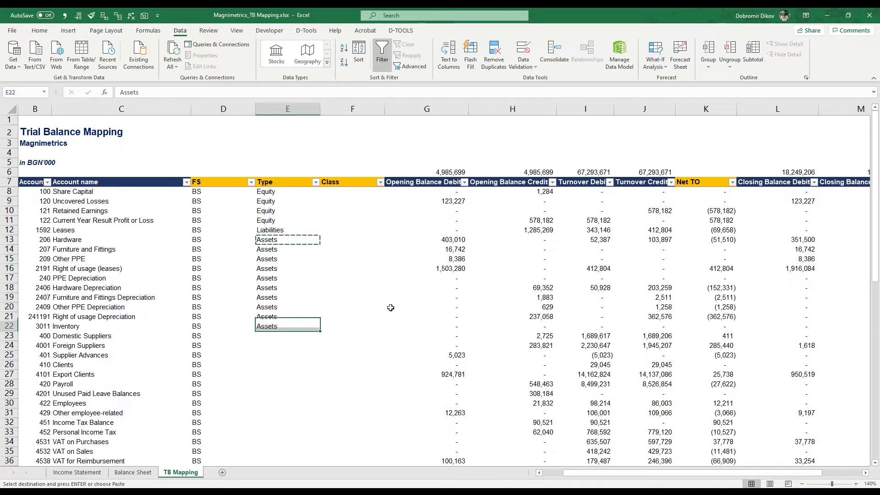
key(Down)
text(L)
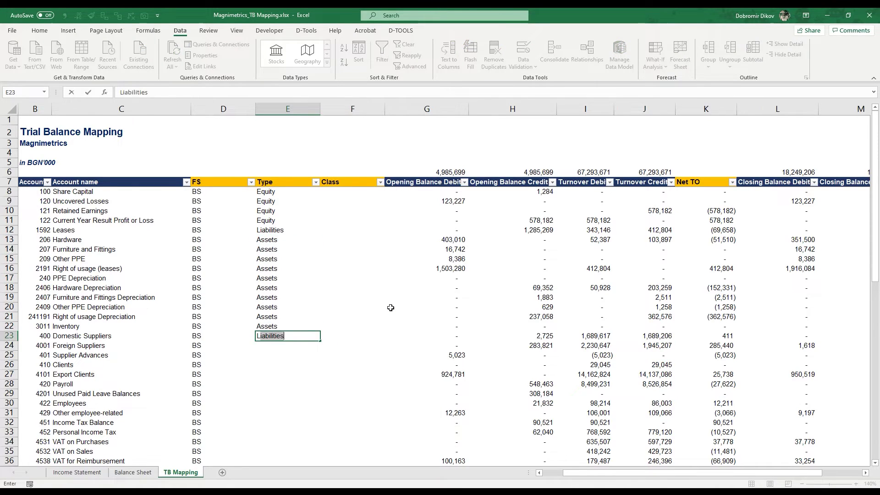
key(Return)
text(Liabilities)
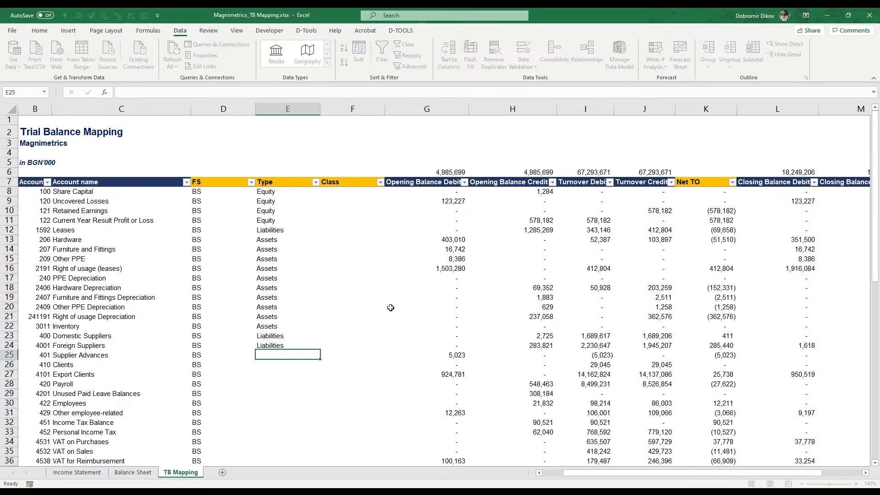
key(Return)
text(A)
key(Return)
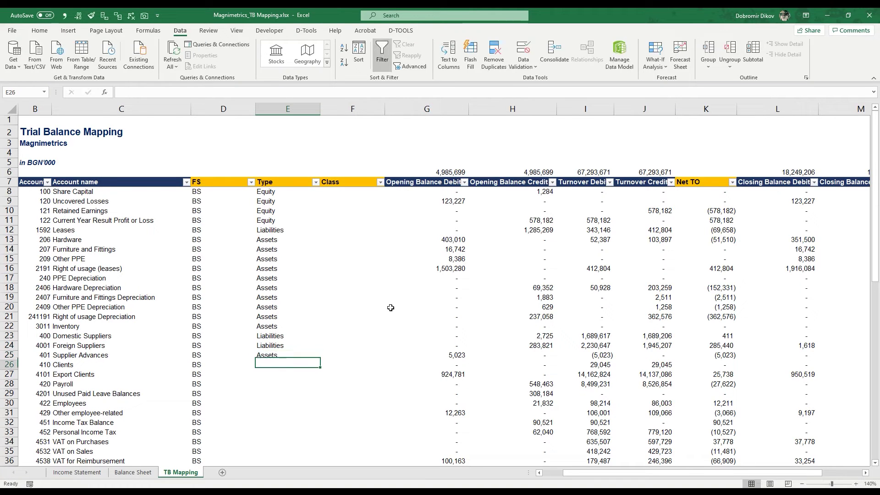
text(A)
key(Return)
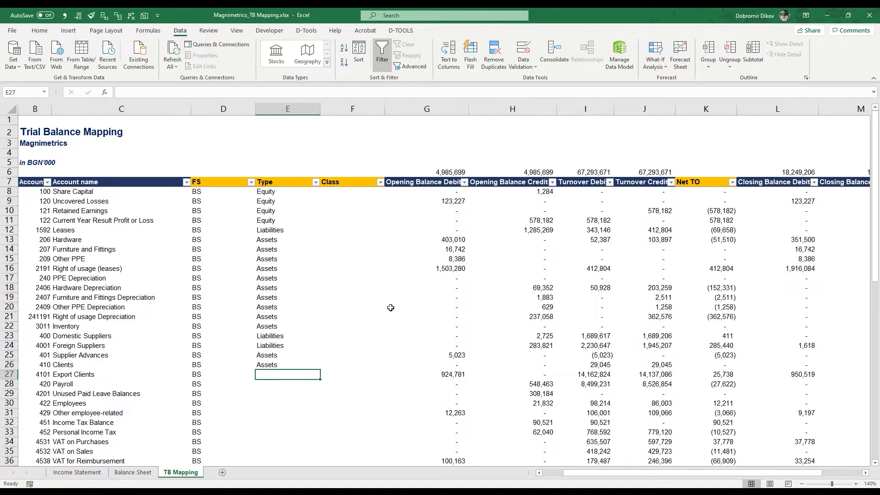
text(A)
key(Return)
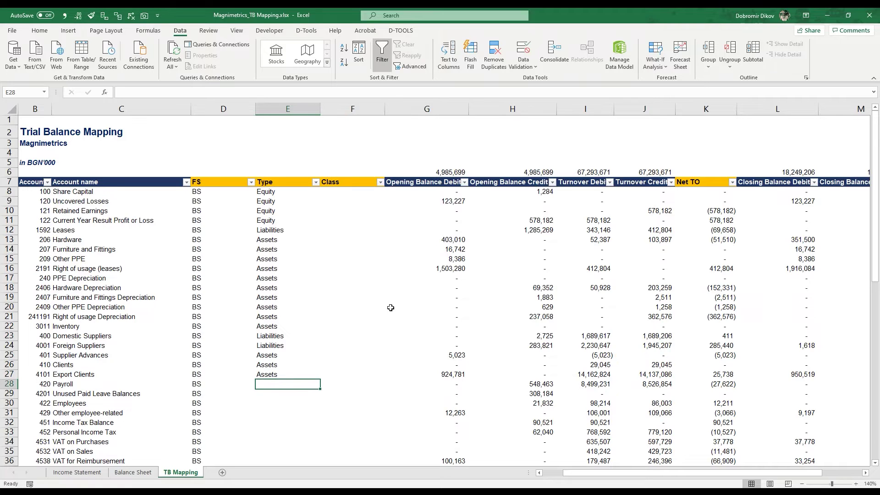
Step: Type Payroll, Unused Paid Leave, Employees and Income Tax Balance as Liabilities; Other employee-related as Assets
text(L)
key(Return)
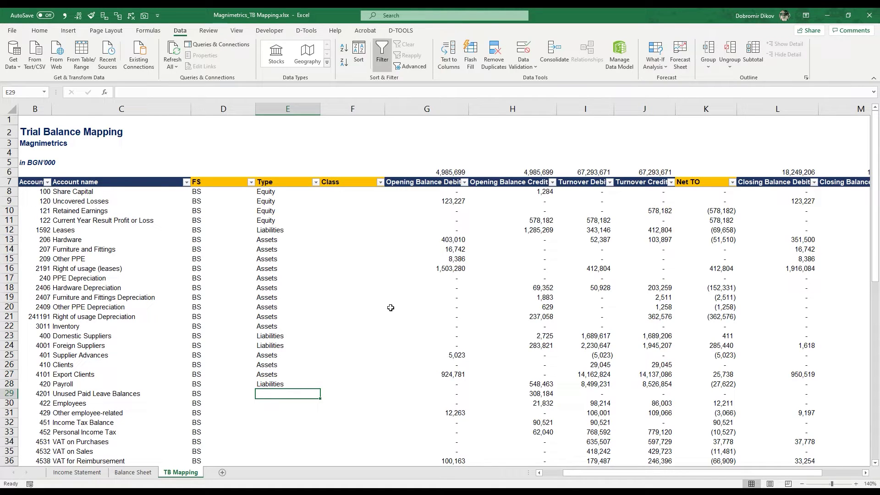
text(liabilities)
key(Return)
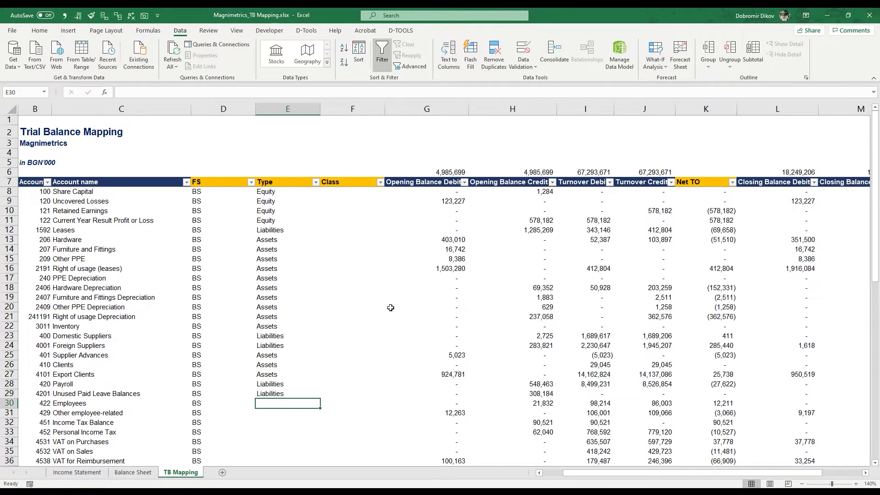
text(liabilities)
key(Return)
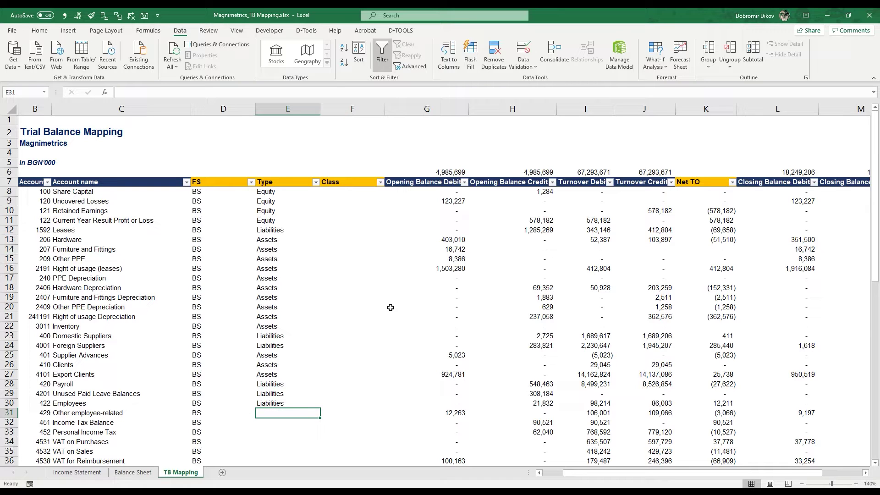
text(assets)
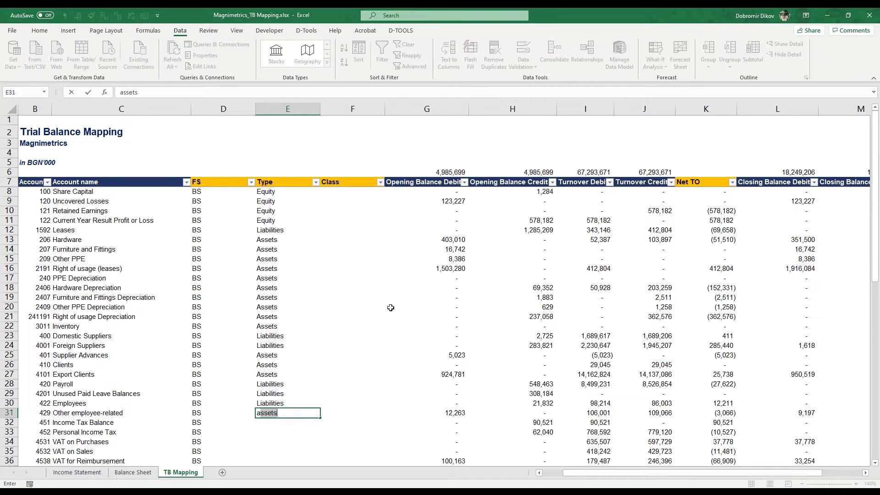
key(Return)
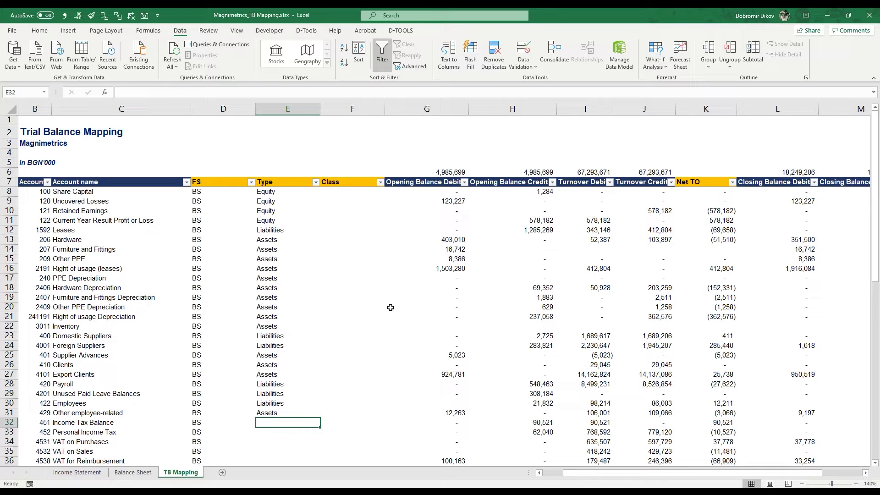
text(liabilities)
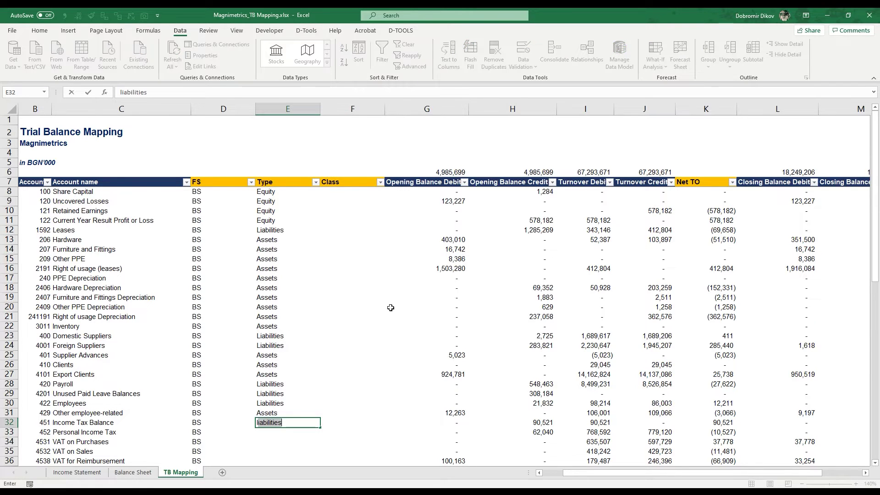
key(Return)
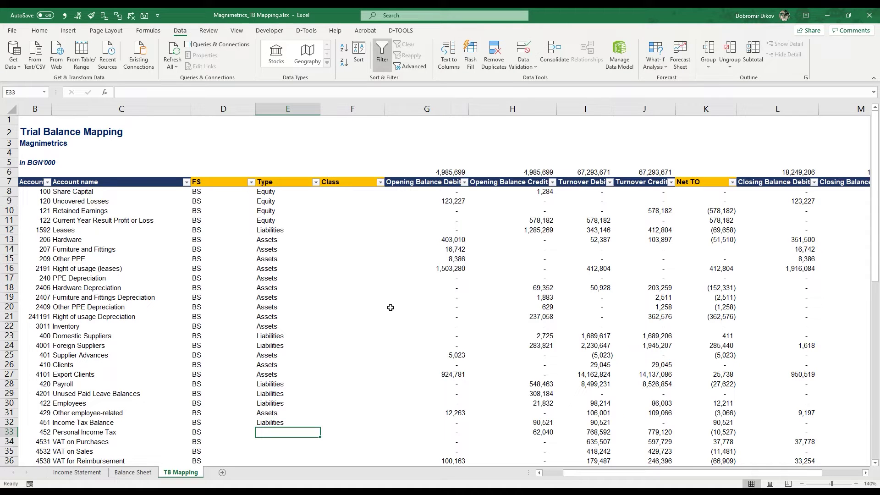
Step: Type Personal Income Tax, VAT on Sales and government-agency balances as Liabilities; the other two VAT accounts as Assets
scroll(391, 308, down, 4)
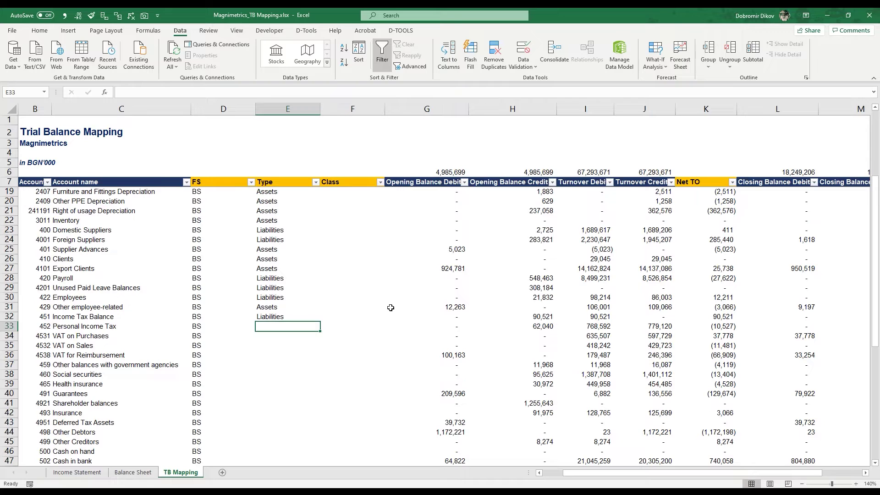
text(L)
key(Return)
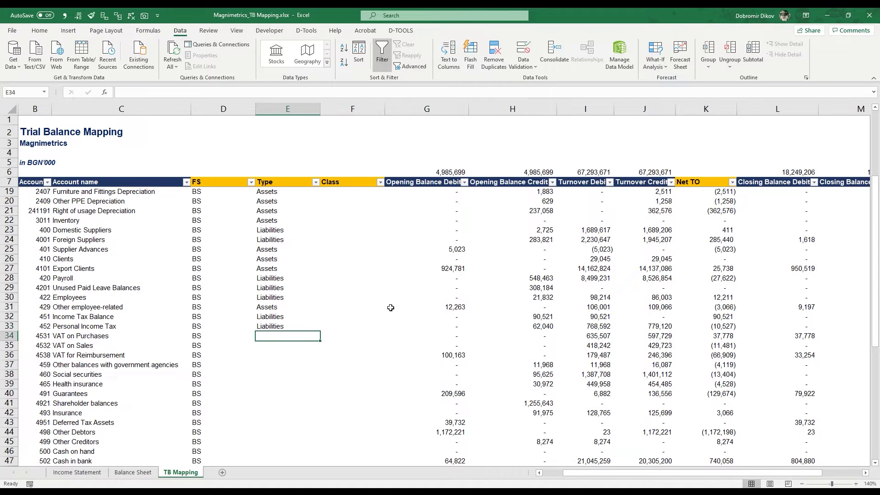
text(assets)
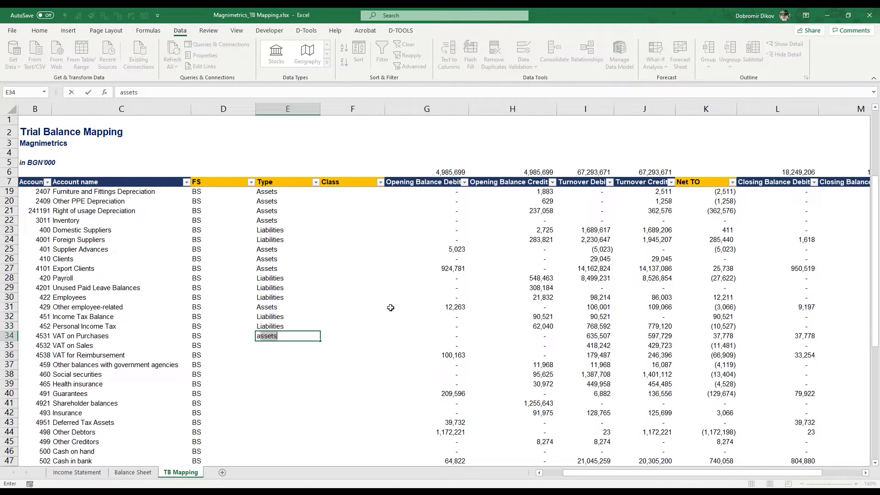
key(Return)
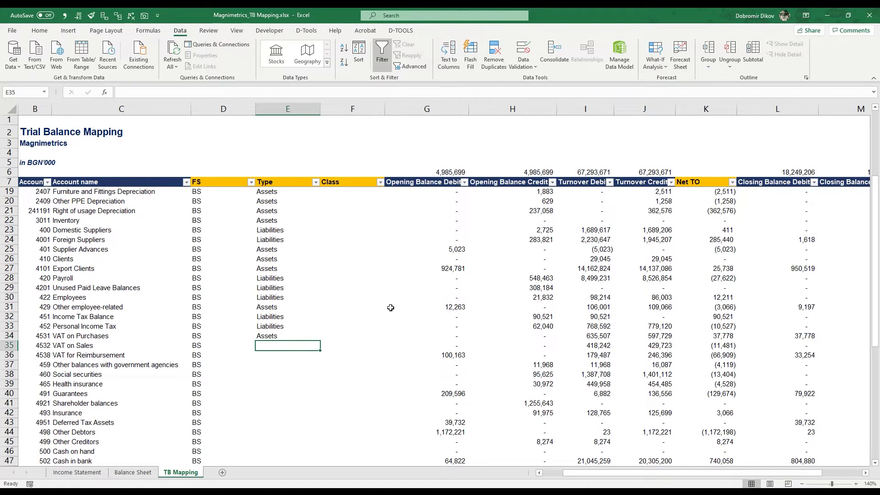
text(L)
key(Return)
text(assets)
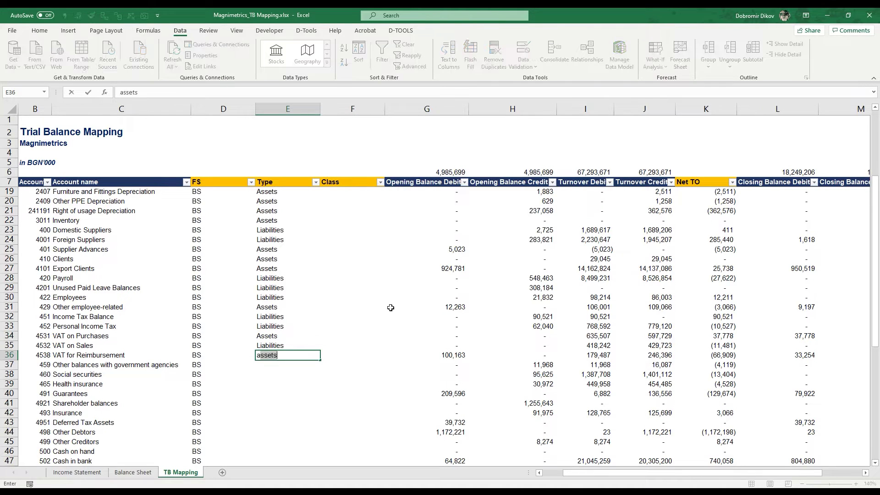
key(Return)
text(l)
key(Return)
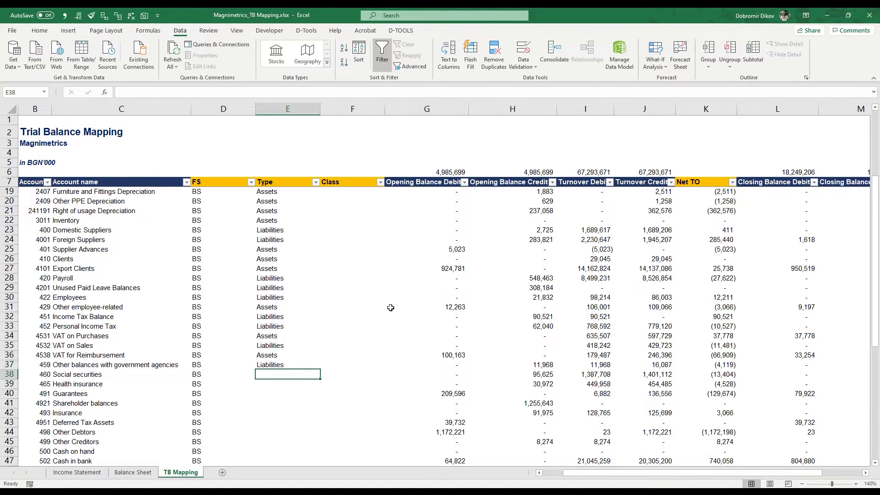
Step: Type Social securities, Health insurance and Shareholder balances as Liabilities, and Guarantees as Assets
text(liabilities)
key(Return)
text(l)
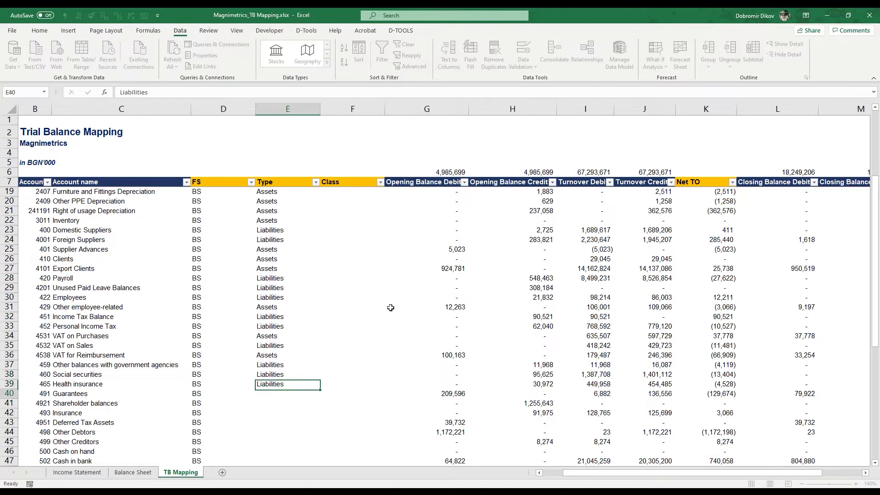
key(Return)
text(assets)
key(Return)
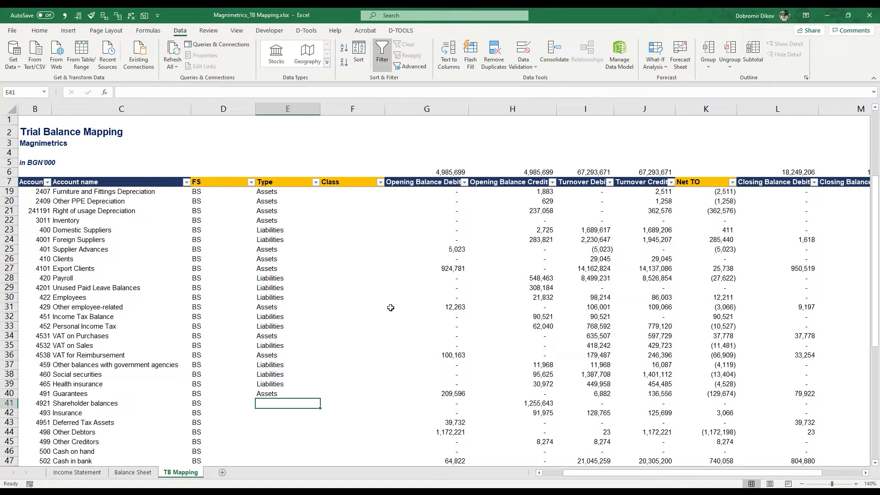
text(liabilities)
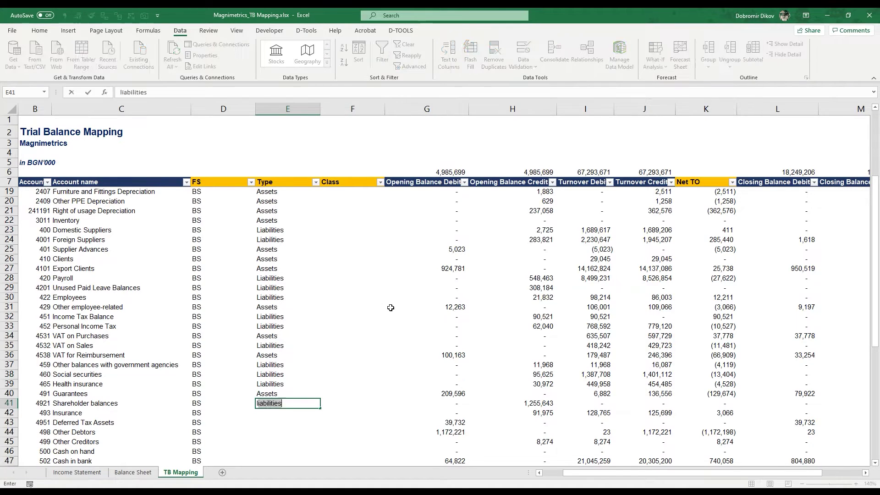
key(Return)
Step: Type Insurance and Other Creditors as Liabilities; Deferred Tax Assets, Other Debtors and the next two accounts as Assets
text(liabilities)
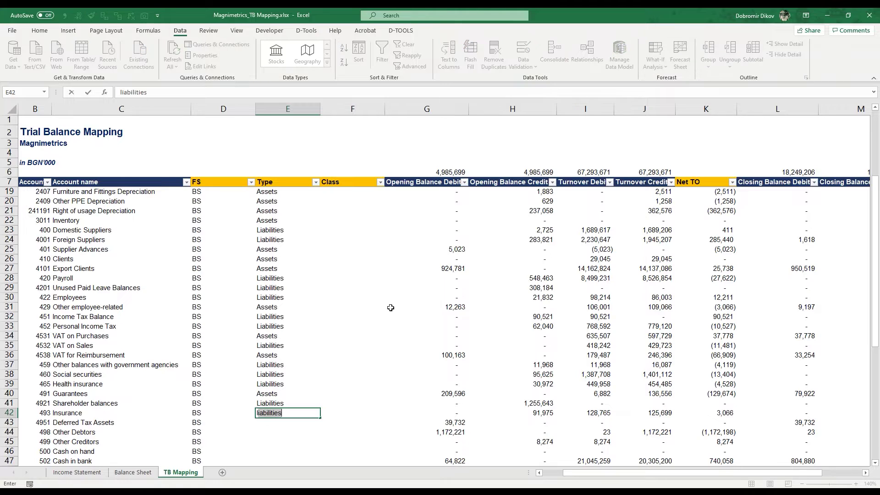
key(Return)
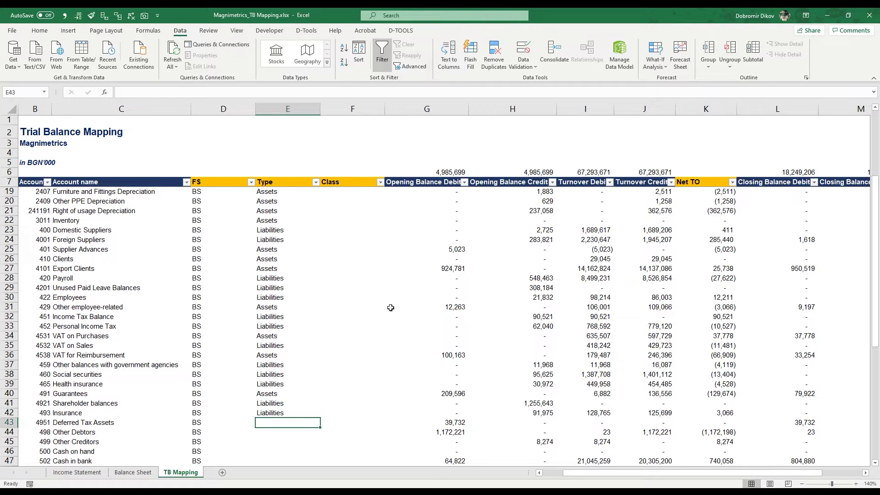
text(a)
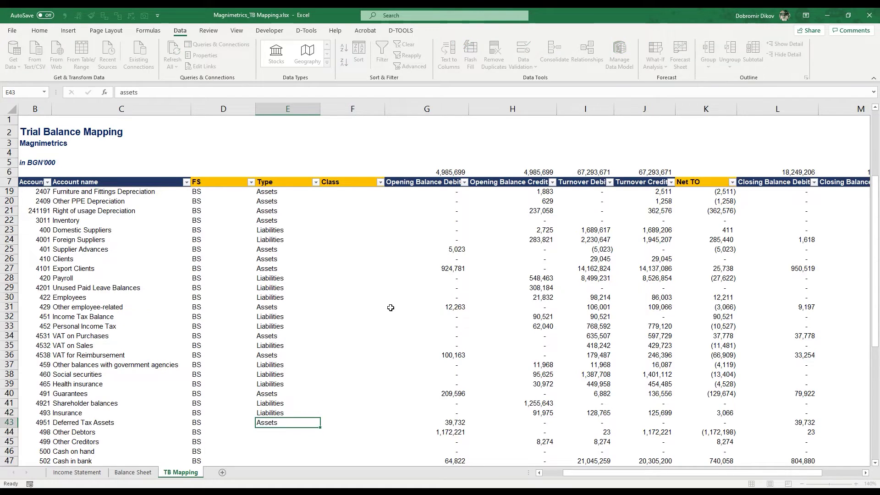
key(Return)
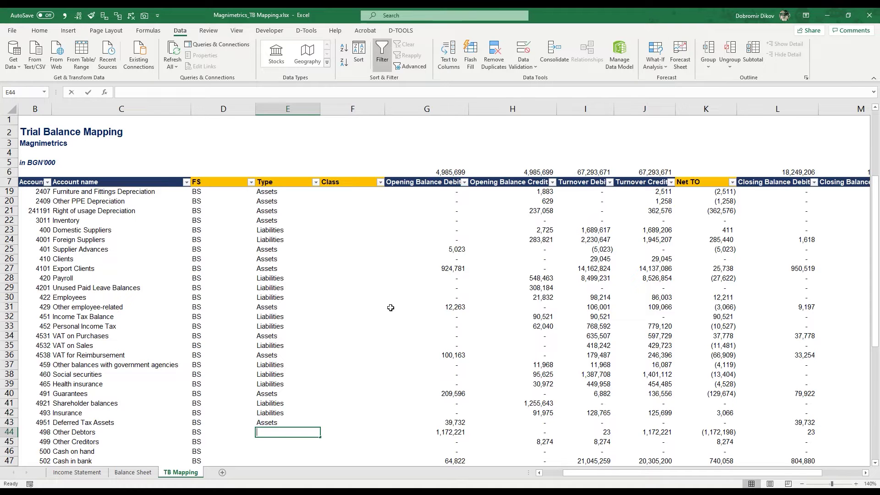
text(a)
key(Return)
text(lities)
key(Return)
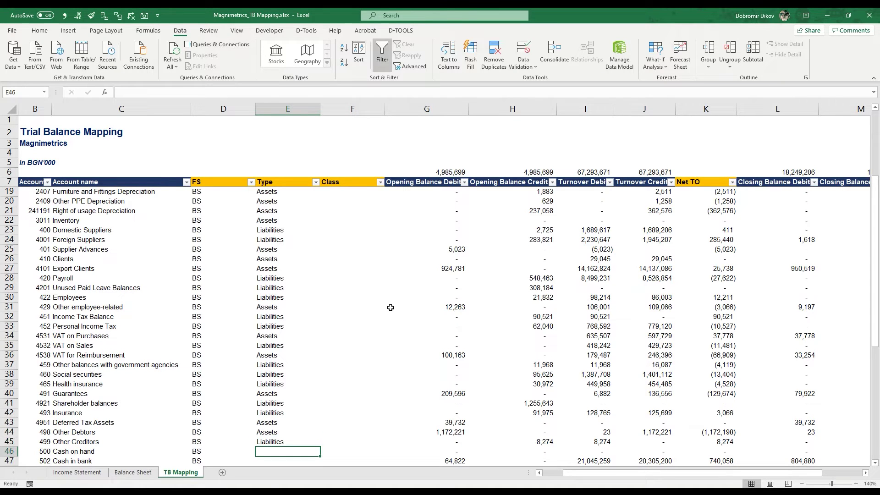
text(a)
key(Return)
text(a)
key(Return)
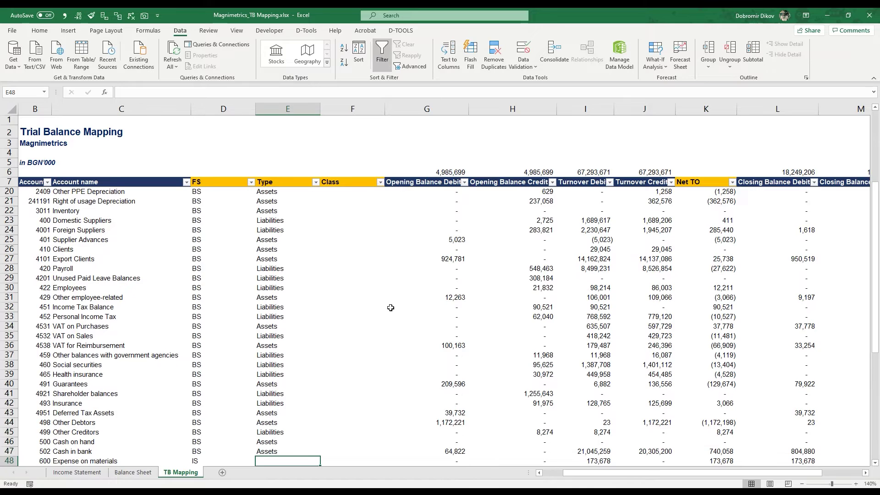
Step: Type the assets under construction and prepaid expenses rows as Assets
key(Down)
key(Down)
key(Down)
key(Down)
key(Down)
key(Down)
key(Down)
key(Down)
key(Down)
key(Down)
key(Down)
key(Down)
key(Down)
key(Down)
key(Down)
key(Down)
key(Down)
key(Down)
key(Down)
key(Down)
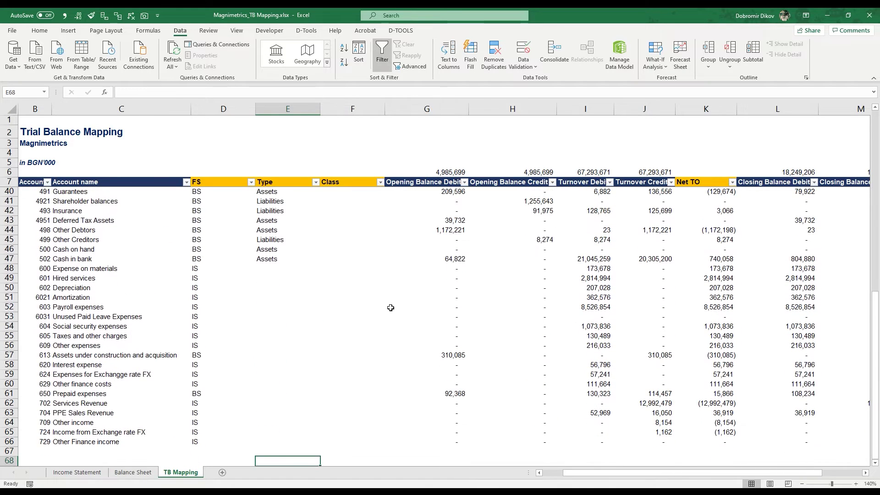
key(ctrl+Up)
key(Down)
key(Down)
key(Down)
key(Down)
key(Down)
key(Down)
key(Down)
key(Down)
key(Down)
key(Down)
text(a)
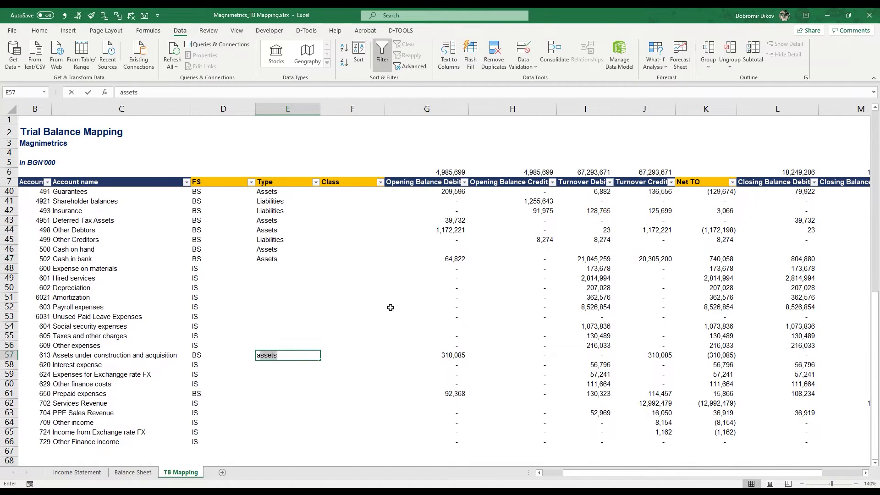
key(Return)
key(Down)
key(Down)
key(Down)
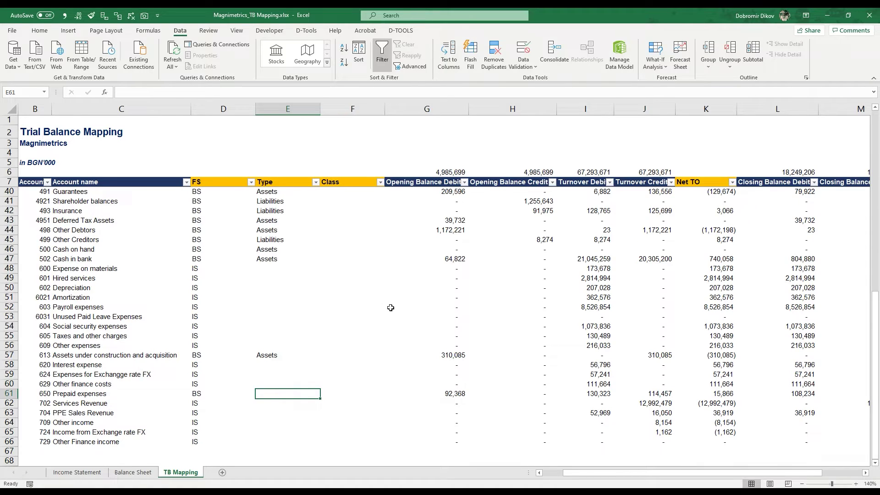
text(a)
key(Return)
Step: Enter Expenses for expense on materials and paste it into the expense rows 49 to 56
key(ctrl+Up)
key(ctrl+Up)
key(ctrl+Up)
key(Down)
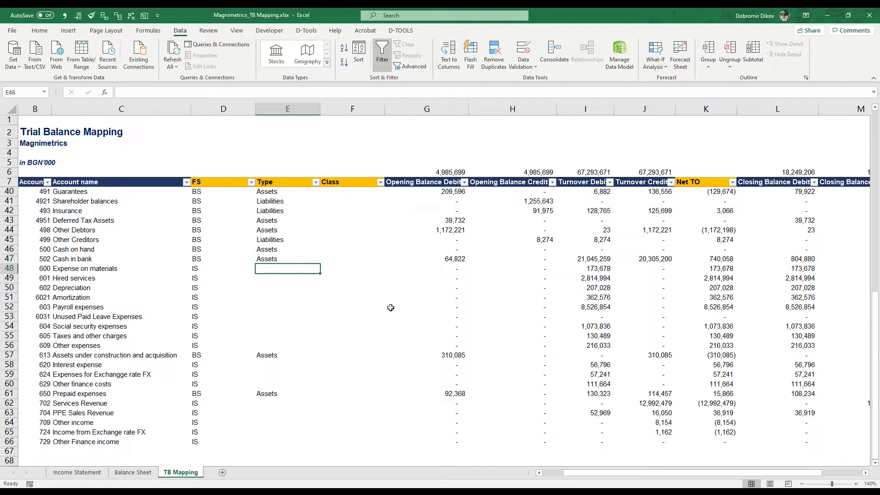
text(Expenses)
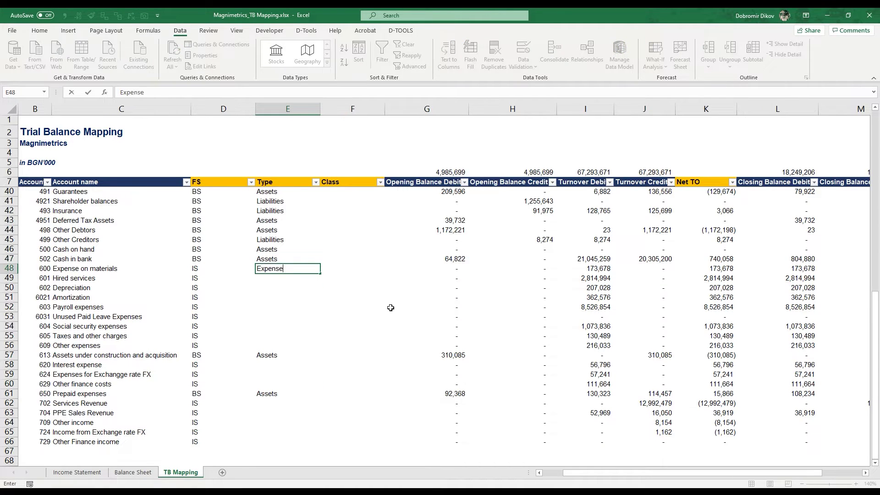
key(Return)
key(Up)
key(ctrl+c)
key(Down)
key(shift+Down)
key(shift+Down)
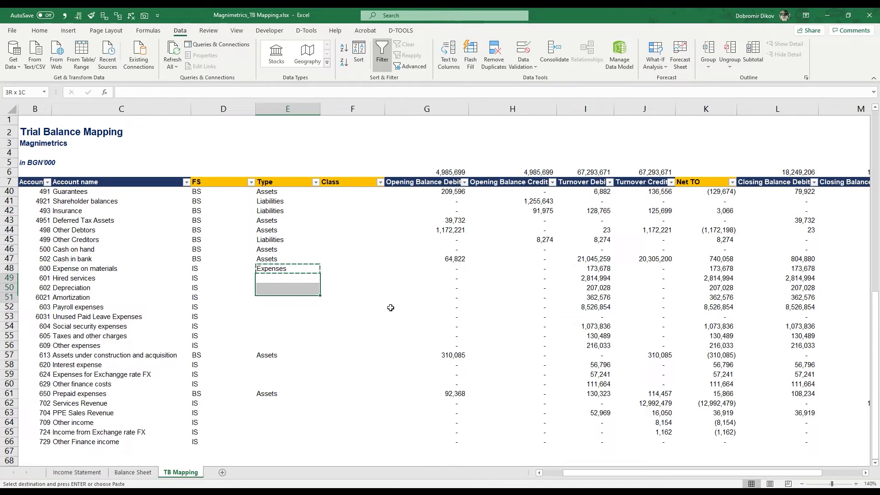
key(shift+Down)
key(shift+Down)
key(shift+Down)
key(shift+Down)
key(shift+Down)
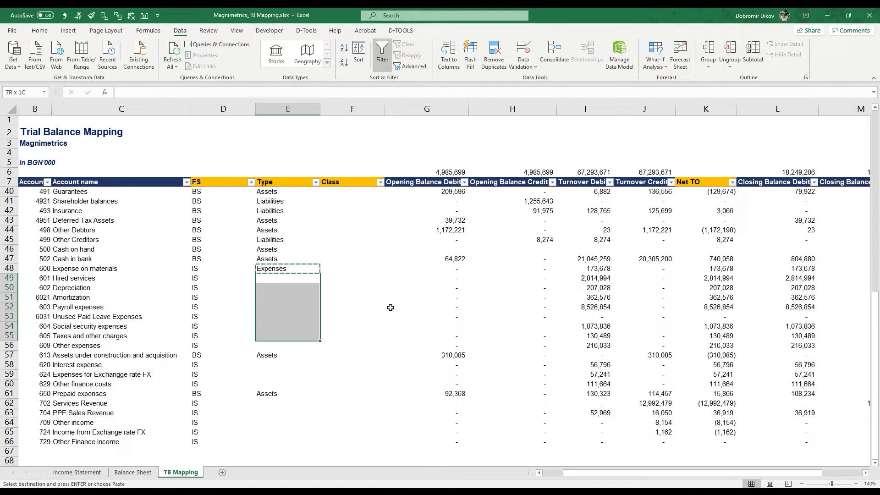
key(ctrl+v)
Step: Paste Expenses for interest expense, FX rate expenses and other finance costs
key(Down)
key(Down)
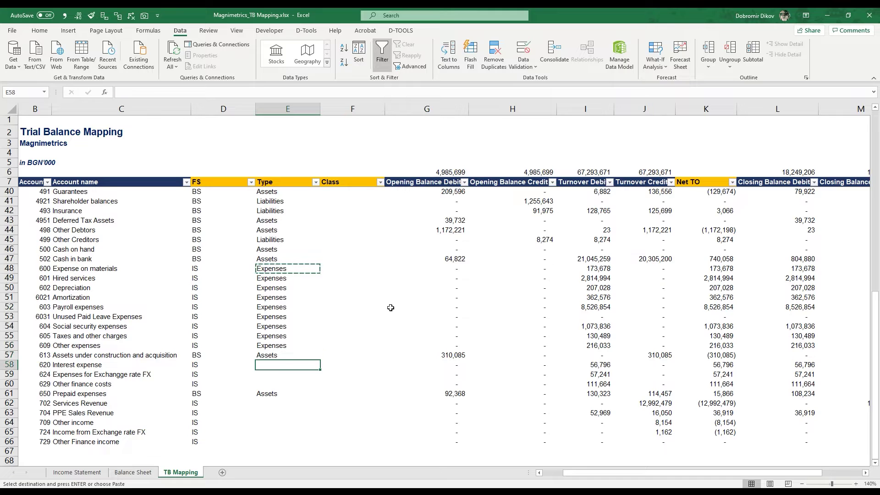
key(ctrl+v)
key(Down)
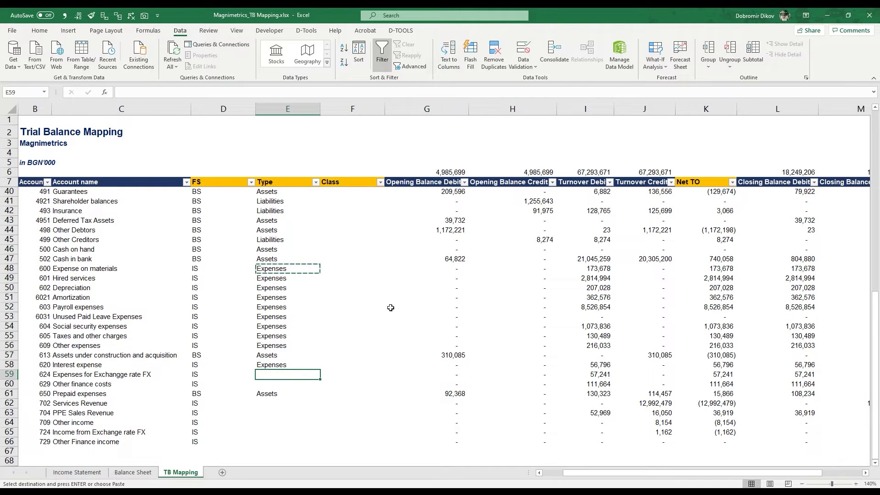
key(ctrl+v)
key(Down)
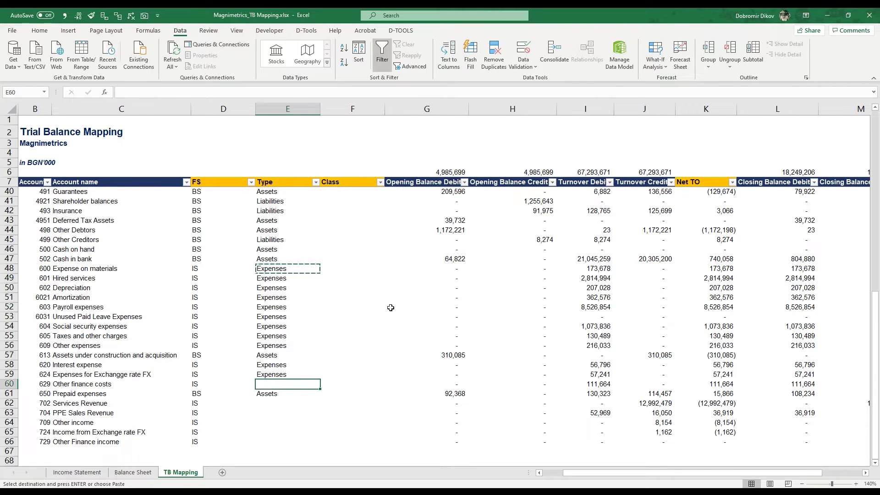
key(ctrl+v)
key(Down)
key(Down)
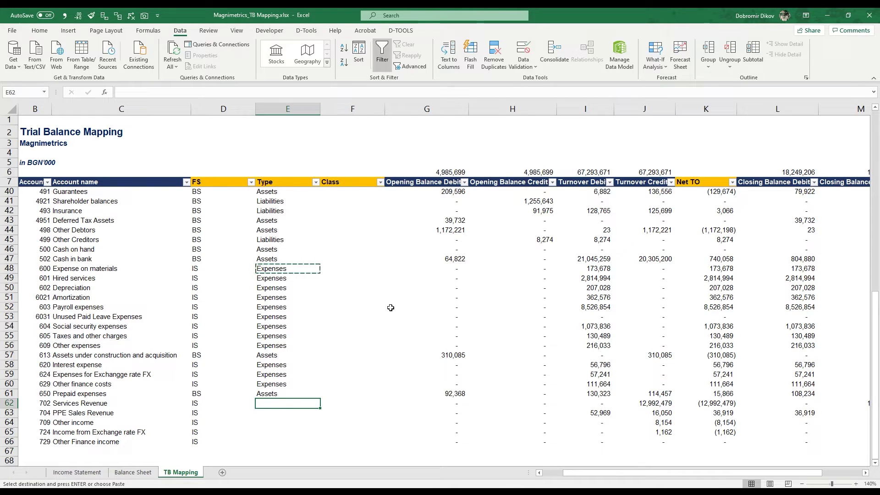
Step: Enter Revenue for services revenue and paste it for PPE sales revenue and other income
text(Re)
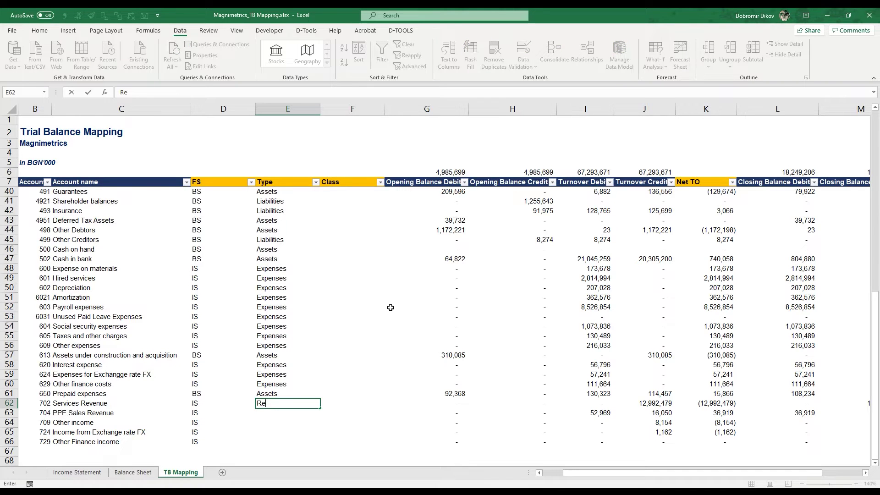
text(venue)
key(ctrl+Return)
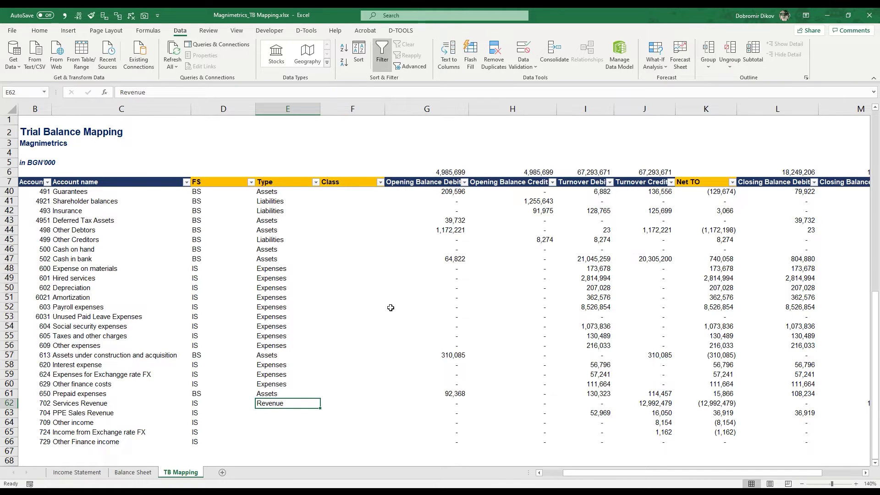
key(ctrl+c)
key(Down)
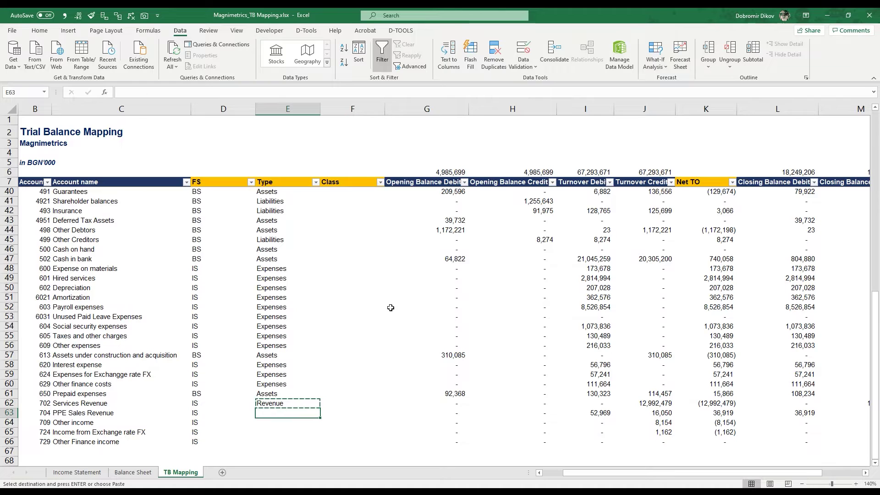
key(ctrl+v)
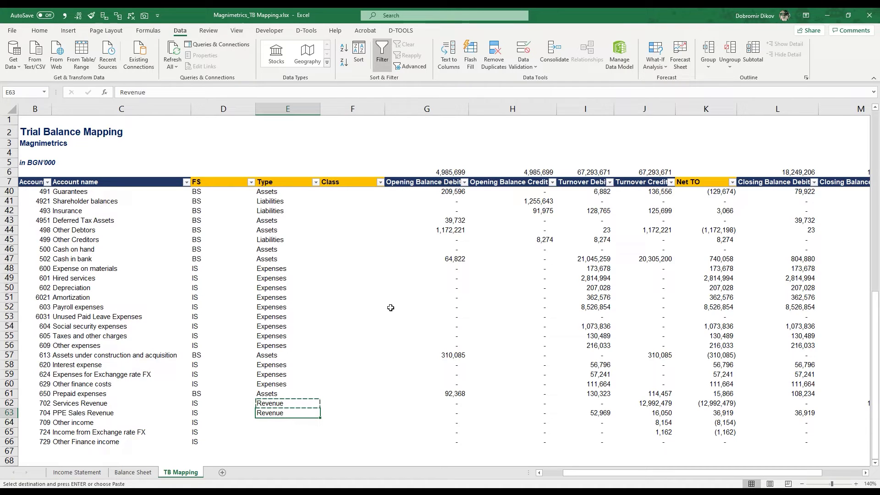
key(Down)
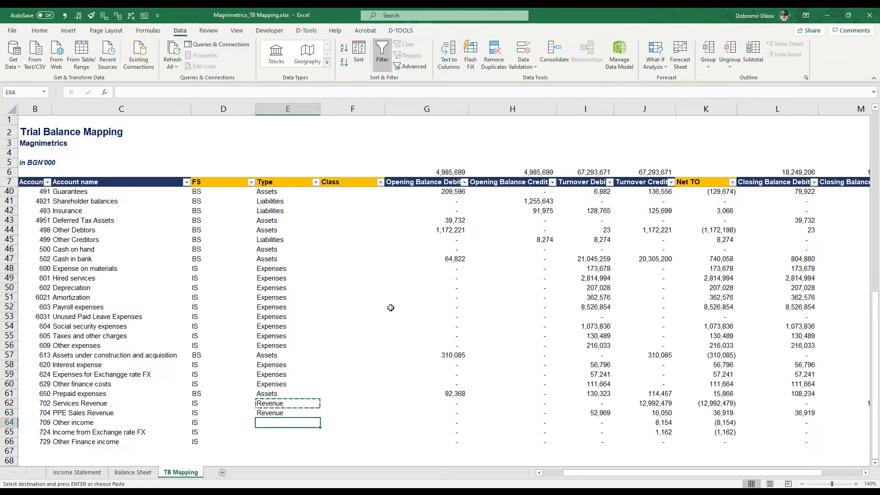
key(Right)
key(Right)
key(Right)
key(Right)
key(Right)
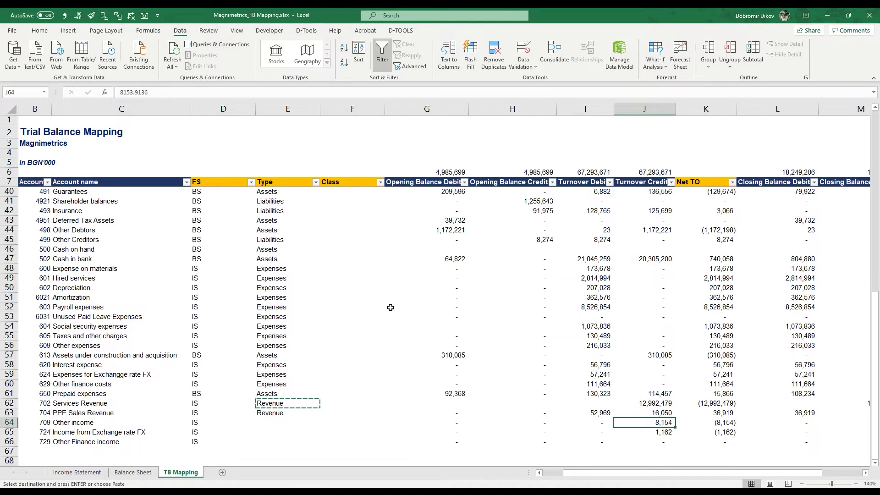
key(Left)
key(Left)
key(Left)
key(Left)
key(Left)
key(ctrl+v)
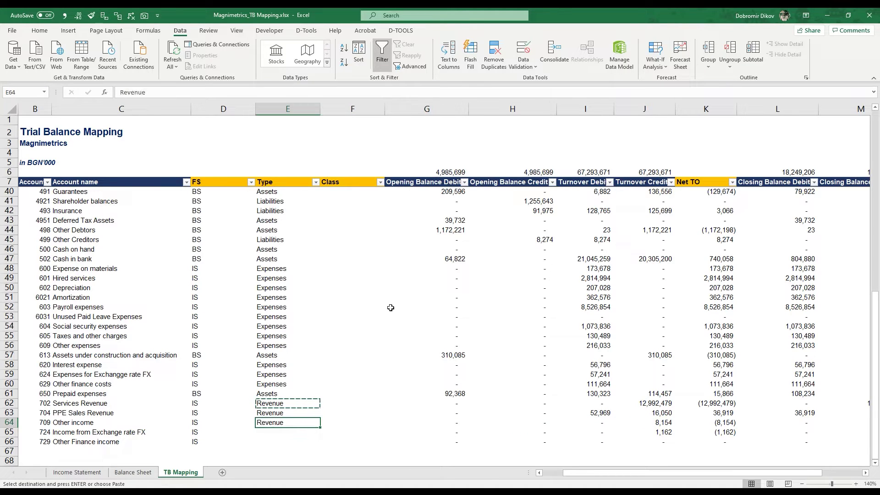
Step: Paste Revenue for FX income and other finance income
key(Down)
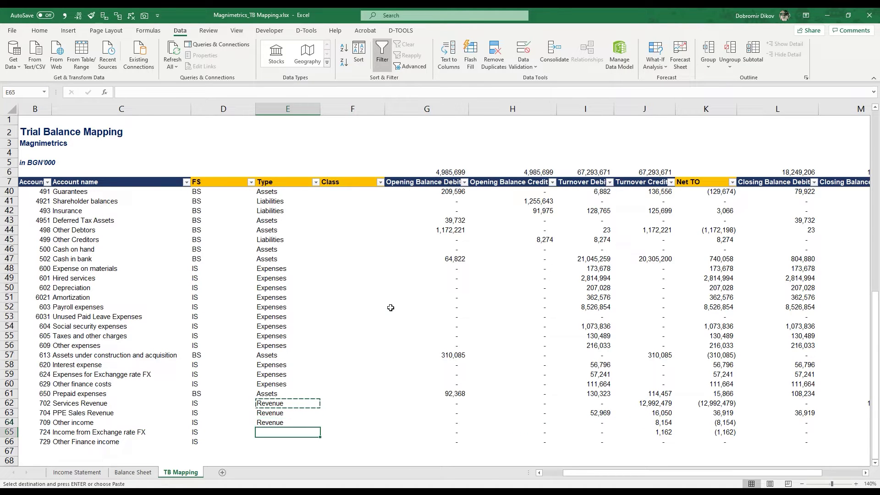
key(Left)
key(Left)
key(Right)
key(Right)
key(Right)
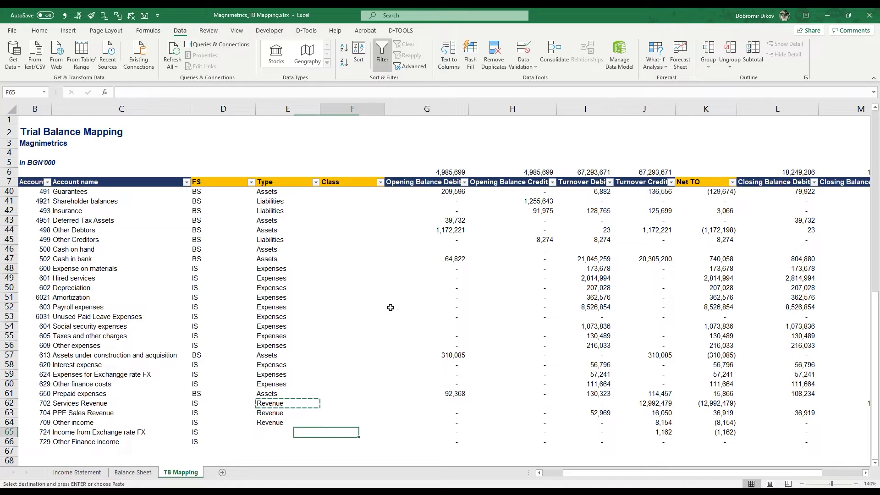
key(Left)
key(ctrl+v)
key(Down)
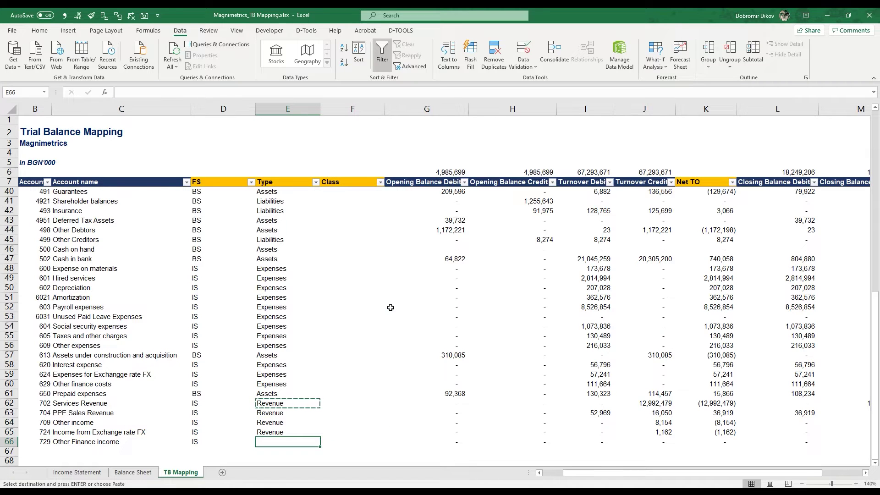
key(ctrl+v)
Step: Review the closing balances and turnover figures of the revenue rows, especially PPE sales revenue
key(Right)
key(Right)
key(Right)
key(Right)
key(Right)
key(Right)
key(Right)
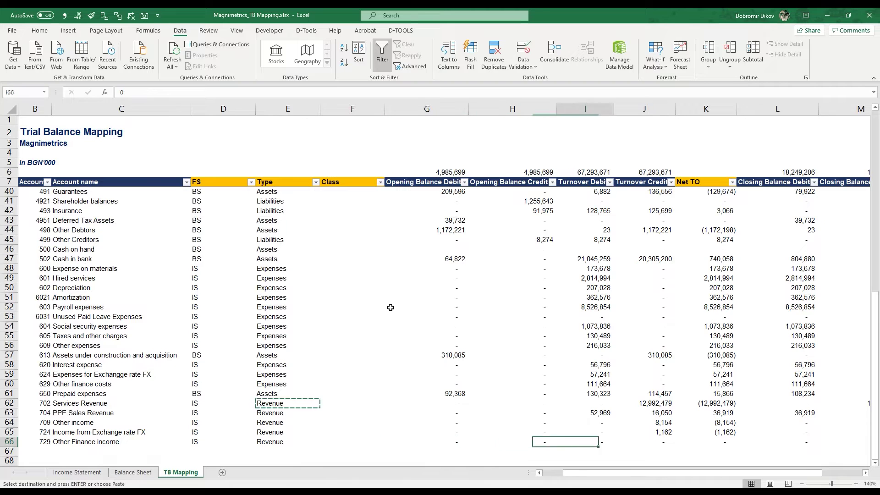
key(Up)
key(Up)
key(Up)
key(Left)
key(Left)
key(Left)
key(Left)
key(Left)
key(Left)
key(Left)
key(Left)
key(Left)
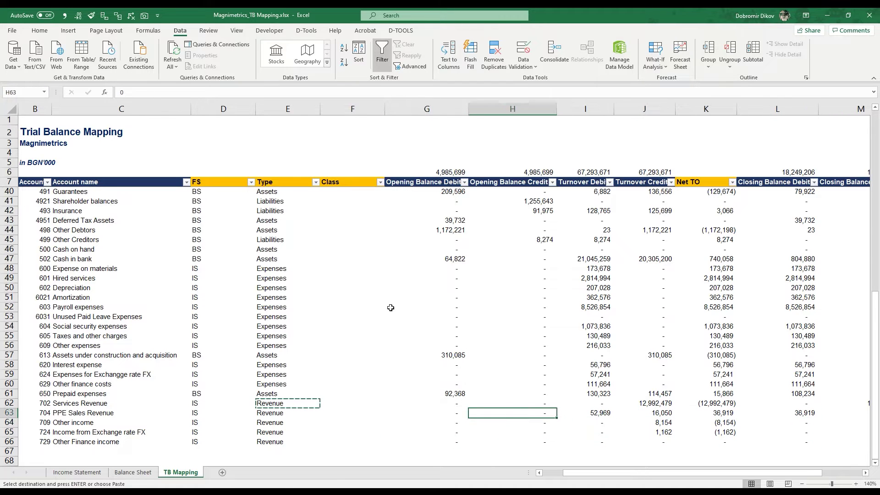
key(Right)
key(Right)
key(Right)
key(Right)
key(Right)
key(Right)
key(Right)
key(Right)
key(Right)
key(Right)
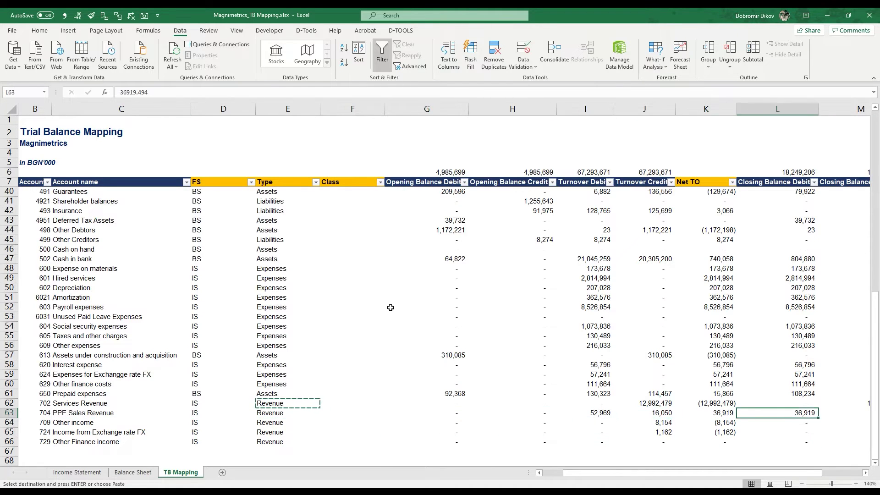
key(Left)
key(Left)
key(Left)
key(Left)
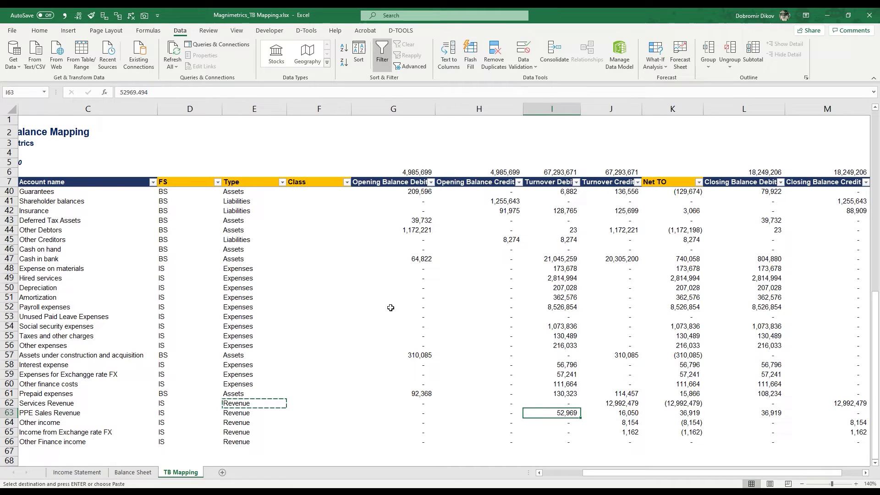
key(Right)
key(Right)
key(Right)
key(Left)
key(Left)
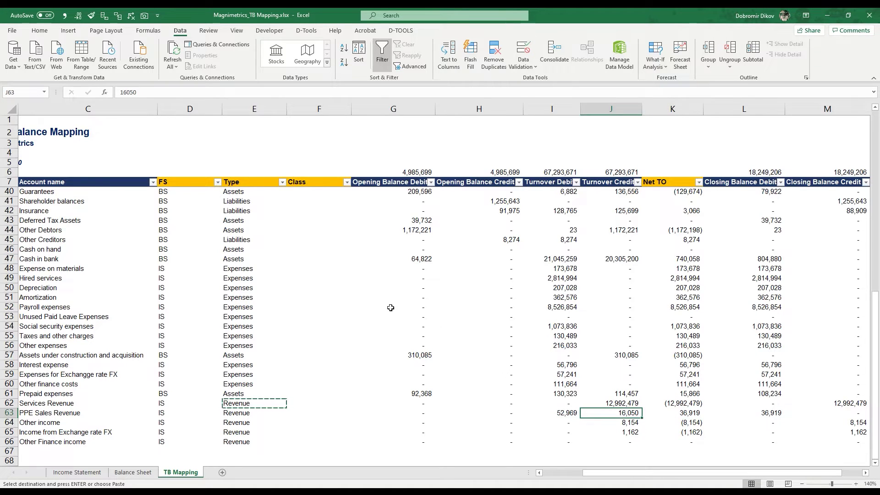
key(Home)
key(Right)
key(Right)
key(Right)
key(Left)
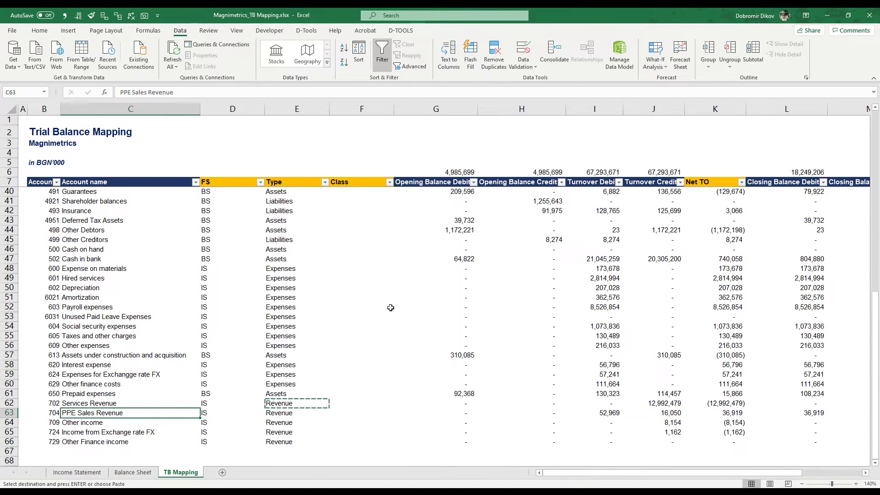
key(Right)
key(Right)
key(Right)
key(Left)
key(Left)
key(Left)
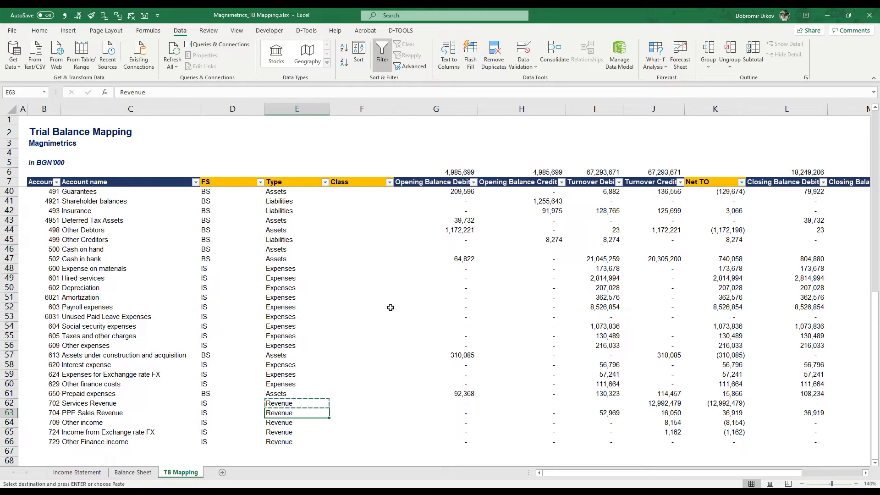
key(Down)
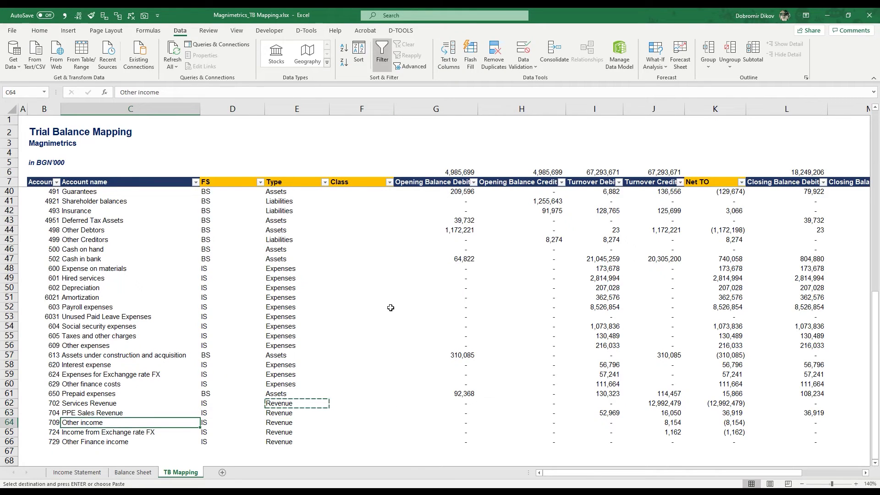
key(Right)
key(Right)
key(Right)
Step: Classify account 100 as Share capital, accounts 120–122 as Retained earnings, and 1592 as Leases
key(ctrl+Up)
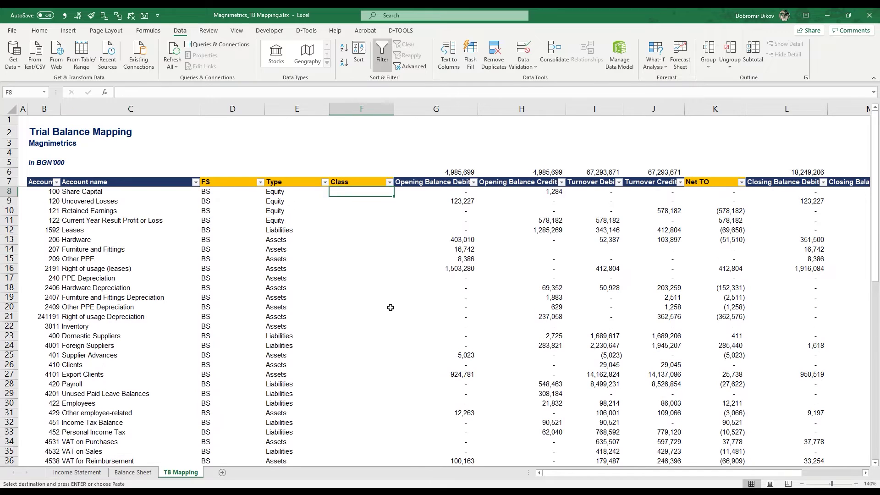
text(Share)
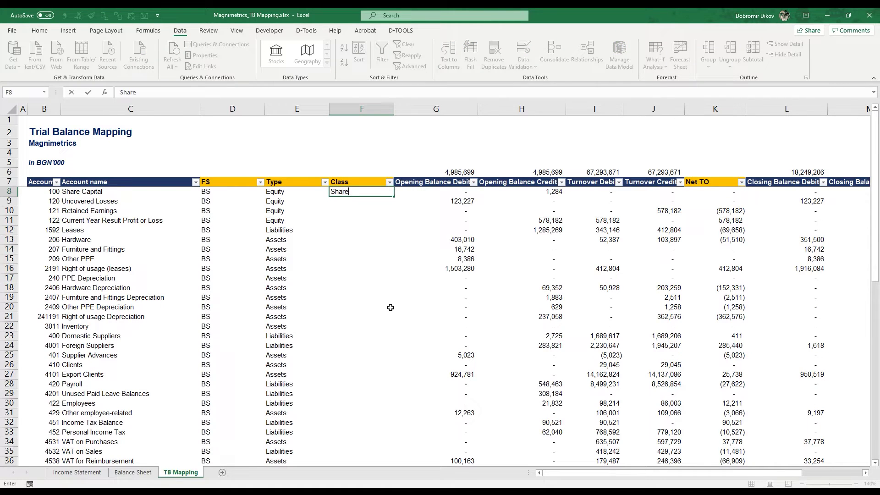
text( capital)
key(Return)
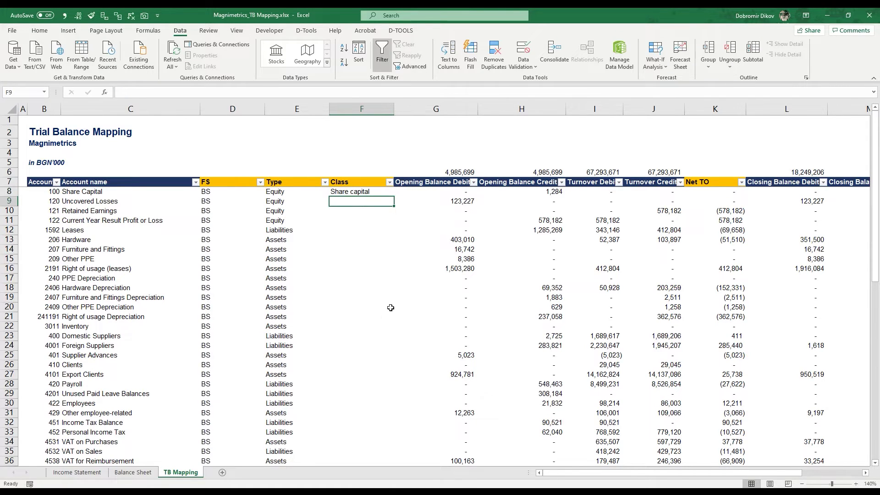
text(Retai)
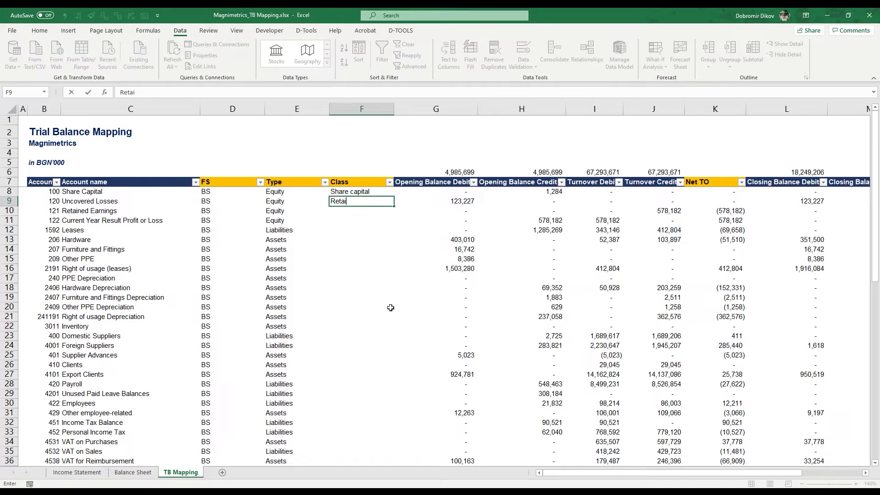
text(ned earnings)
key(ctrl+Return)
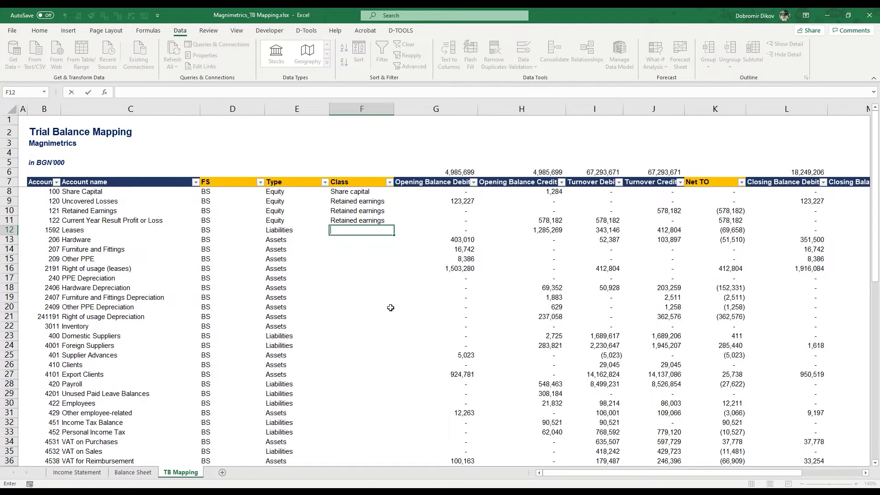
text(Leases)
key(Return)
Step: Classify the Hardware, furniture and Other PPE accounts as PPE
text(PP)
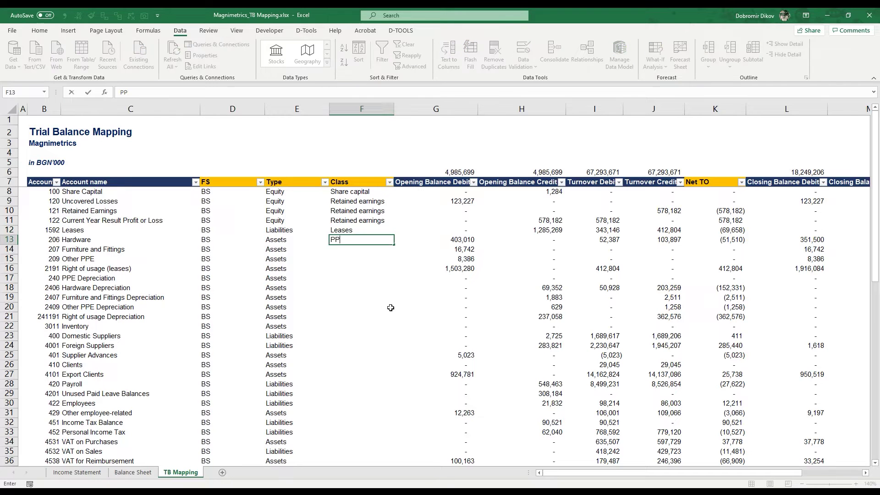
key(Return)
key(Up)
key(ctrl+c)
key(shift+Down)
key(shift+Down)
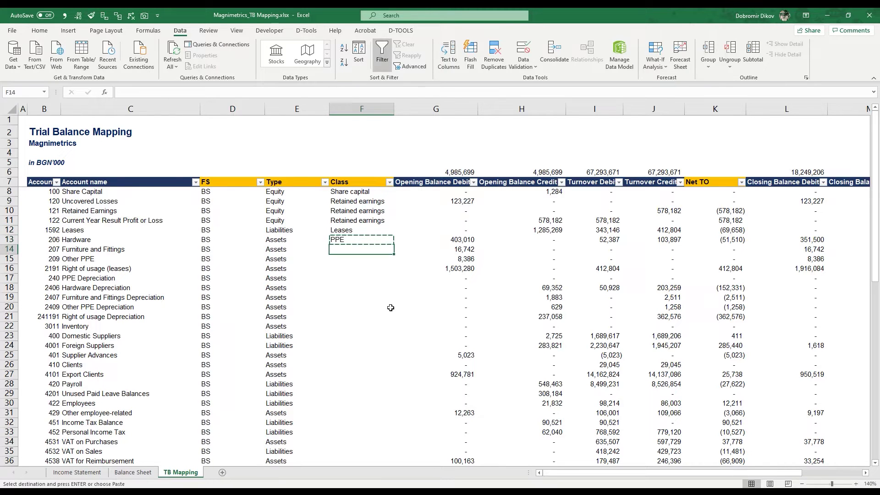
key(ctrl+v)
key(Down)
key(Down)
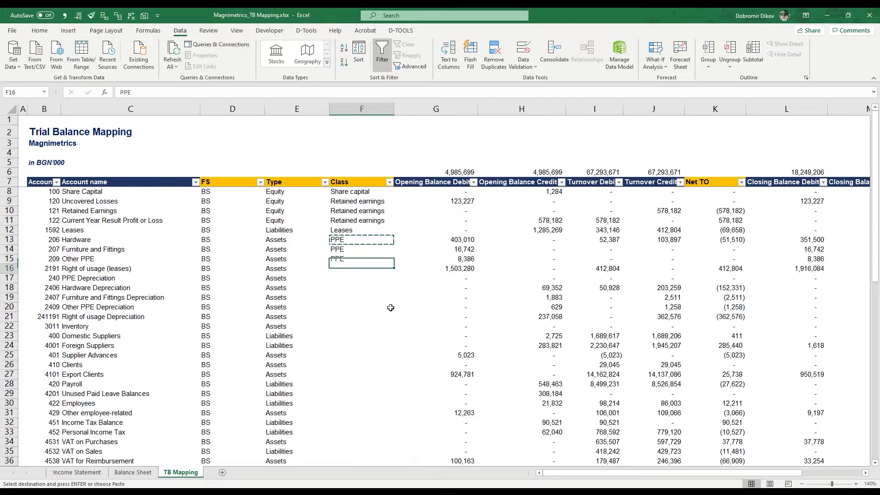
Step: Classify accounts 2191 and 241191 as Intangibles
text(Intangibles)
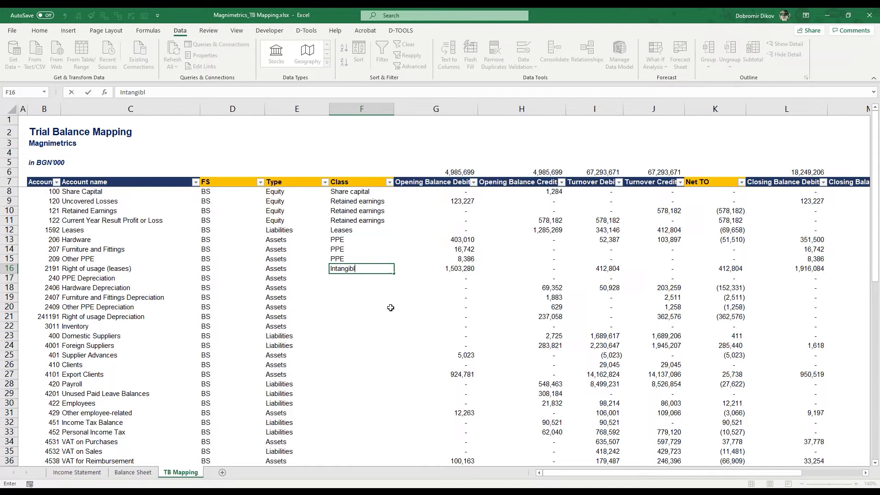
key(Return)
key(Up)
key(ctrl+c)
key(Down)
key(Down)
key(Down)
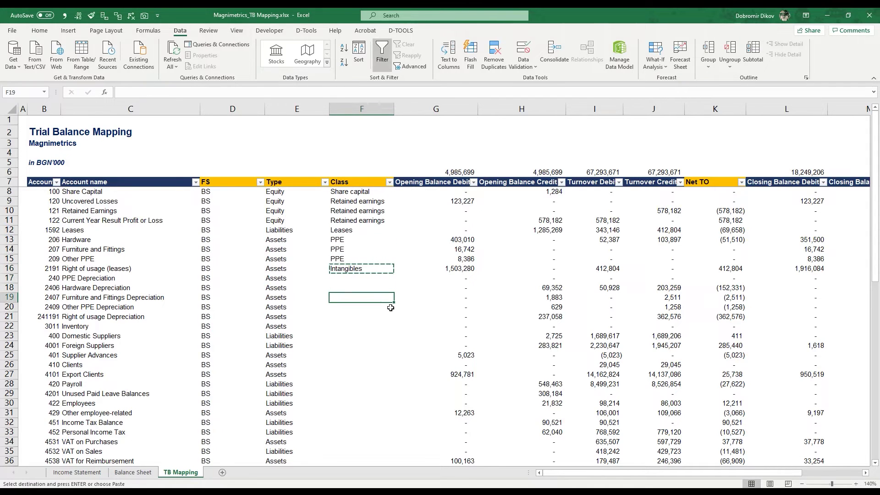
key(Down)
key(Down)
key(ctrl+v)
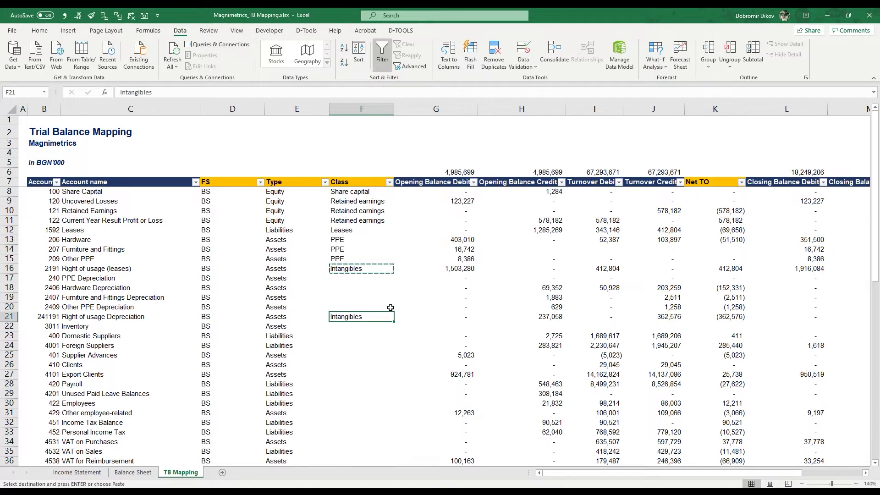
Step: Classify the depreciation accounts and assets under construction as PPE
key(ctrl+Up)
key(Up)
key(ctrl+c)
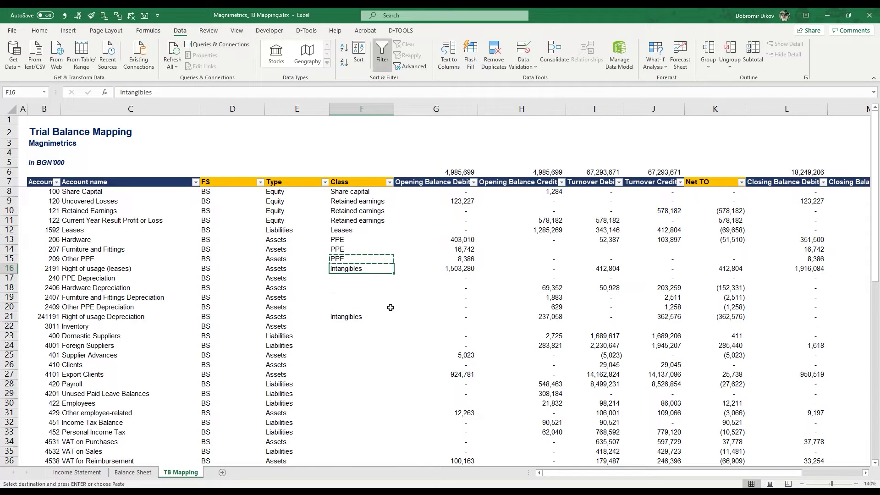
key(Down)
key(Down)
key(shift+Down)
key(shift+Down)
key(shift+Down)
key(ctrl+v)
key(ctrl+Down)
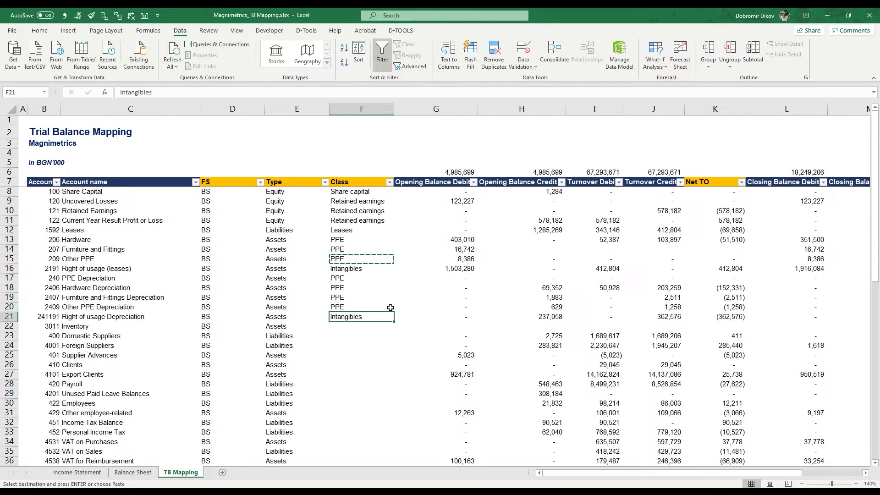
key(Down)
key(Down)
key(Down)
key(Down)
key(Down)
key(Down)
key(Down)
key(Down)
key(Down)
key(Down)
key(Down)
key(Down)
key(Down)
key(Down)
key(Down)
key(Down)
key(Down)
key(Down)
key(Down)
key(Down)
key(Down)
key(Down)
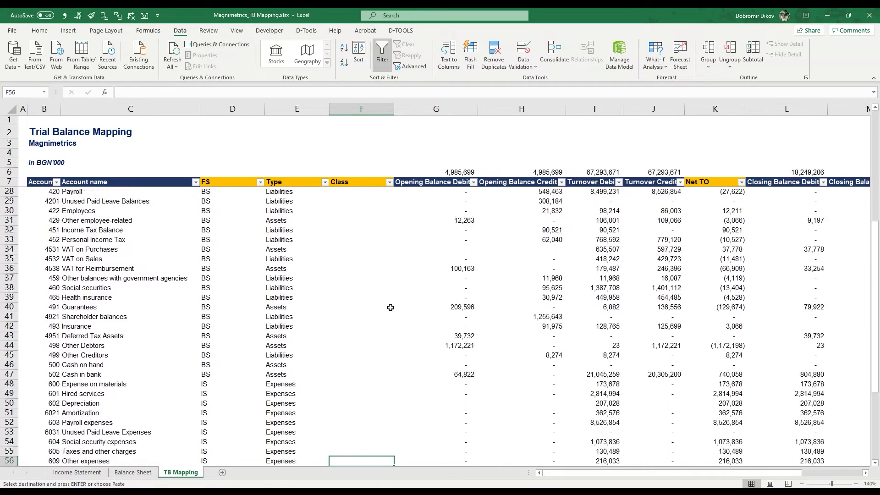
key(Up)
key(Up)
key(Up)
key(Up)
key(Up)
key(Up)
key(Up)
key(Up)
key(Up)
key(Up)
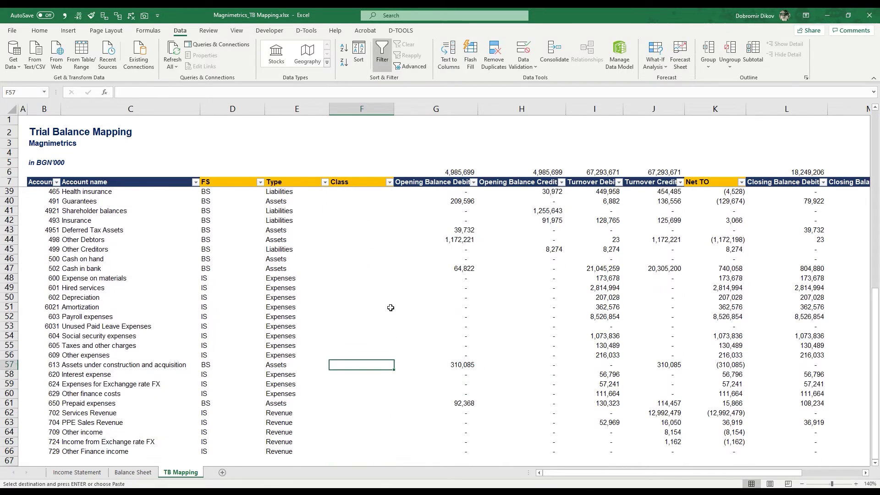
key(ctrl+v)
key(ctrl+Up)
key(Down)
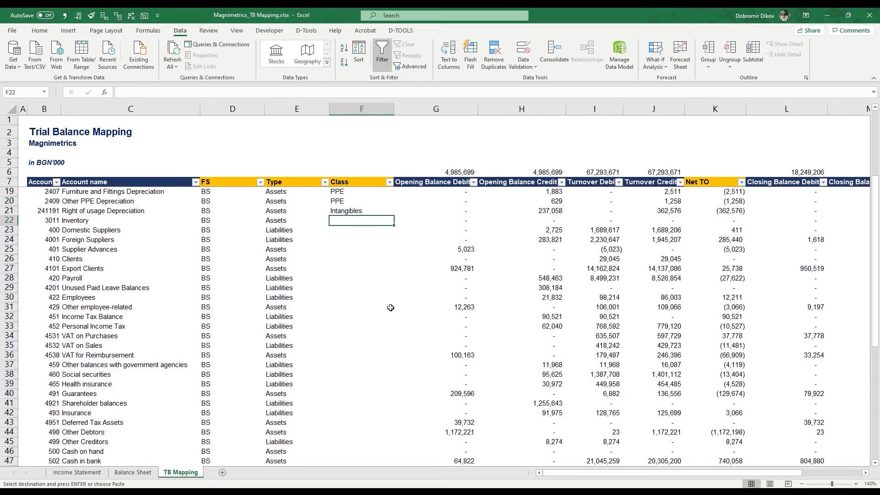
Step: Classify account 3011 as Inventory
text(Invent)
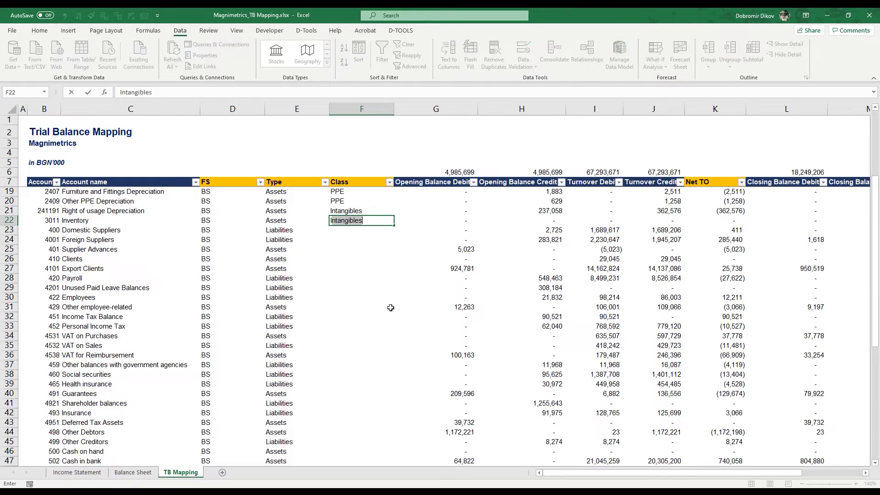
text(ory)
key(Return)
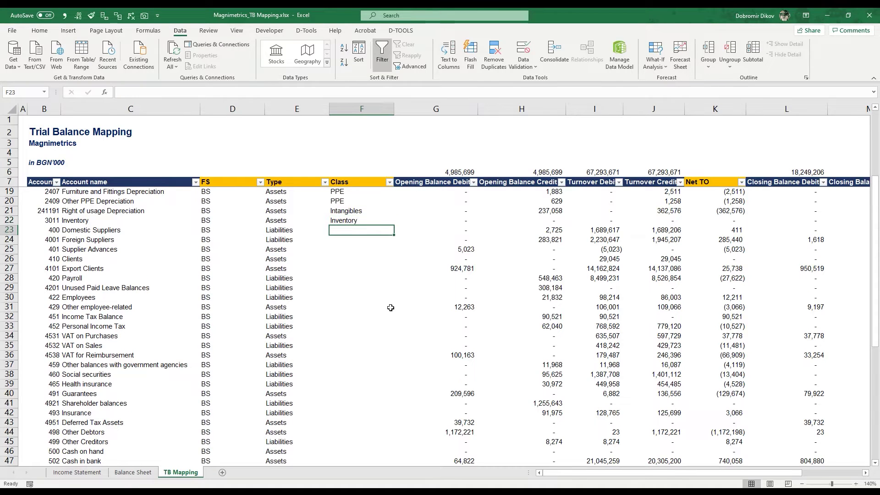
key(Up)
key(Right)
key(Right)
key(Right)
key(Left)
key(Left)
key(Left)
key(Left)
key(Right)
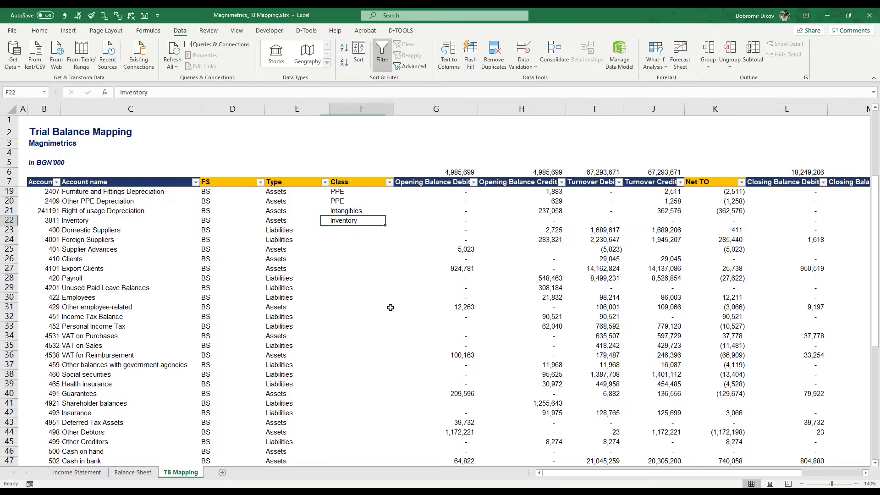
key(Down)
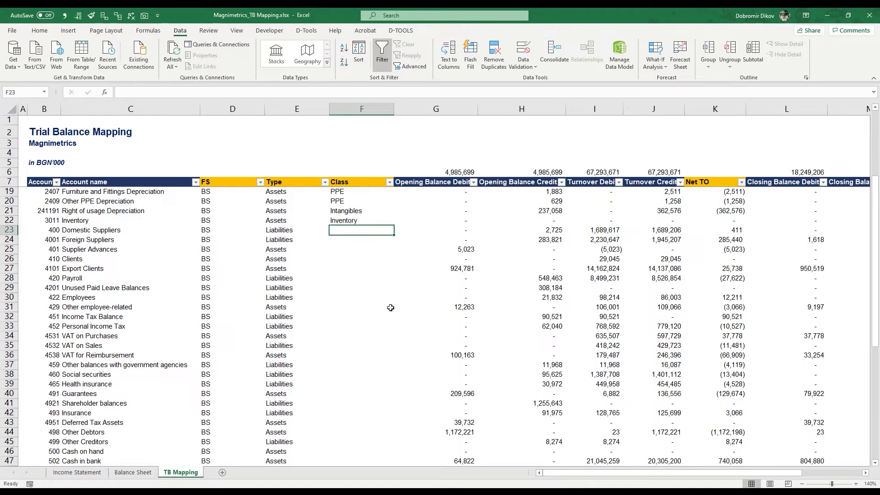
Step: Classify Domestic and Foreign Suppliers as Trade payables
text(Trade payua)
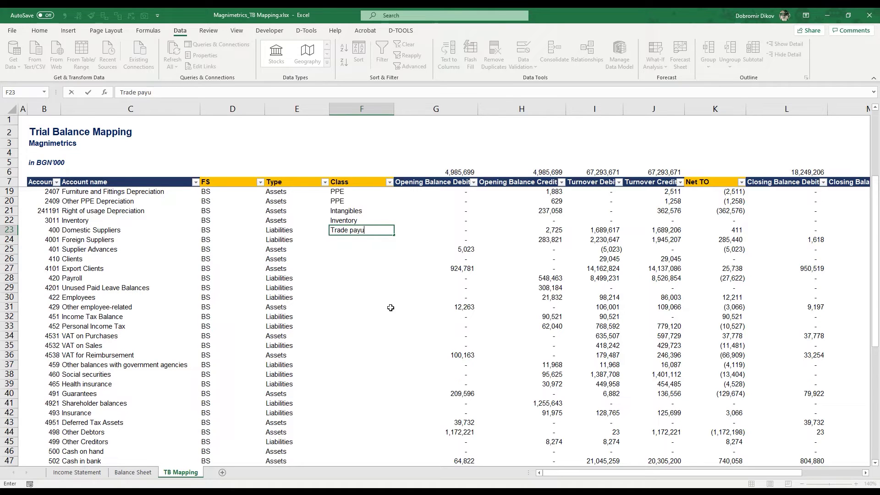
key(BackSpace)
text(ables)
key(Return)
key(Up)
key(ctrl+c)
key(Down)
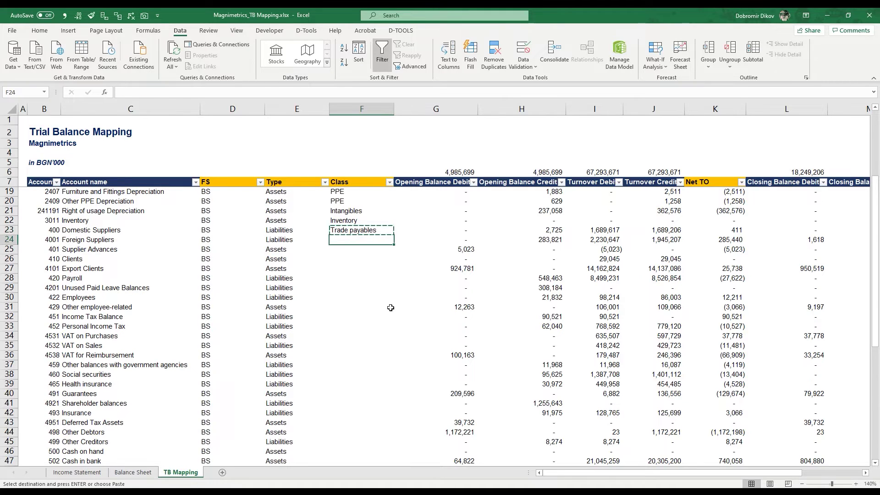
key(ctrl+v)
key(Down)
key(Down)
key(Down)
key(Down)
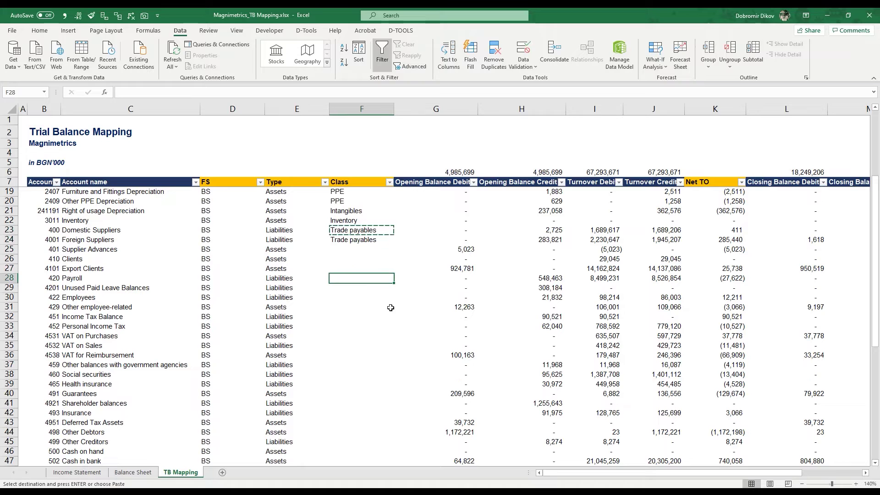
key(Up)
key(Up)
key(Up)
Step: Classify Supplier Advances as Other receivables and the Clients account as Trade receivables
text(Other r)
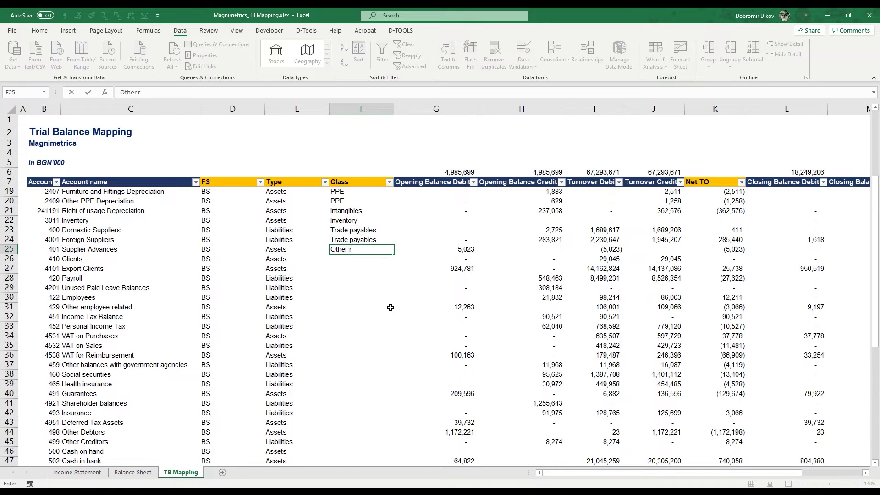
text(eceivables)
key(ctrl+Return)
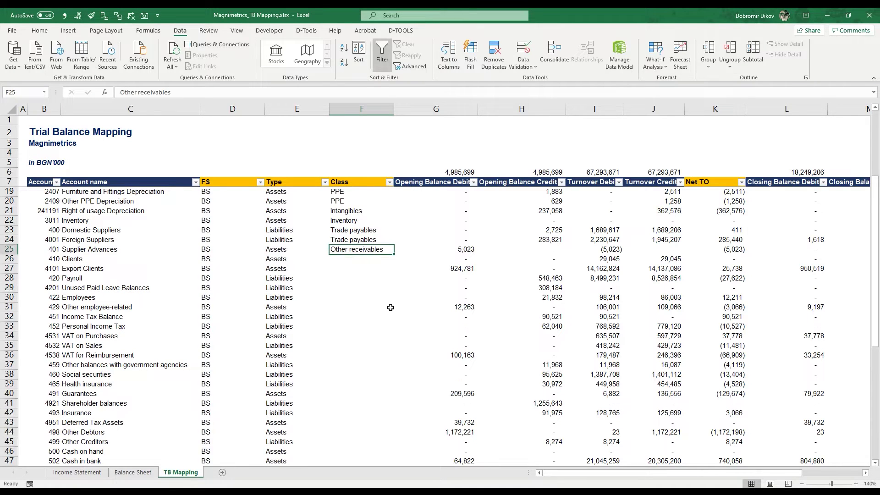
key(ctrl+c)
key(Down)
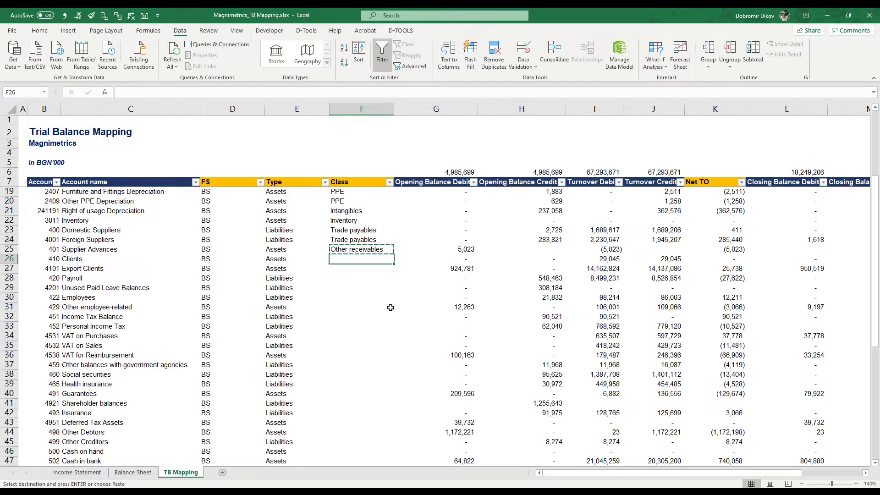
text(Trade )
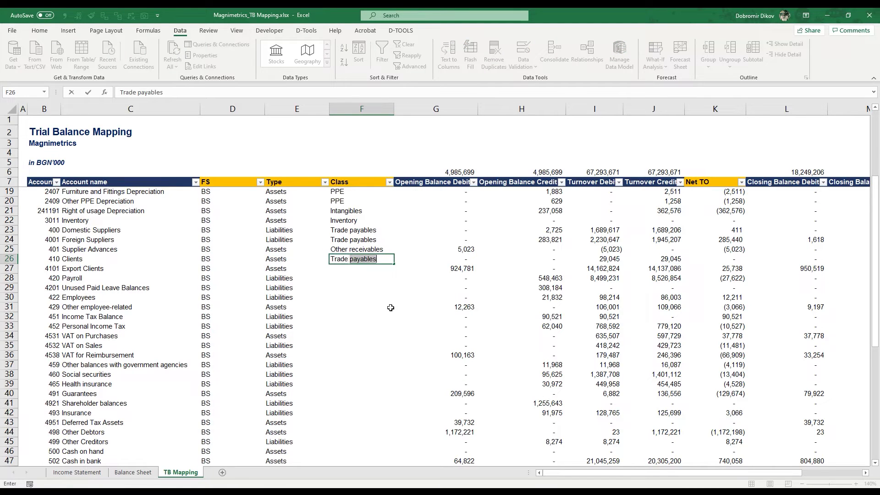
text(receivables)
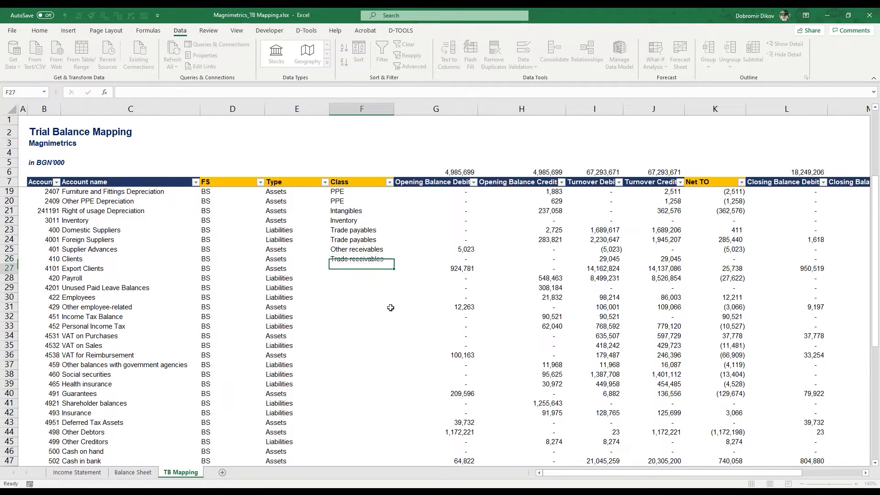
key(ctrl+v)
key(Down)
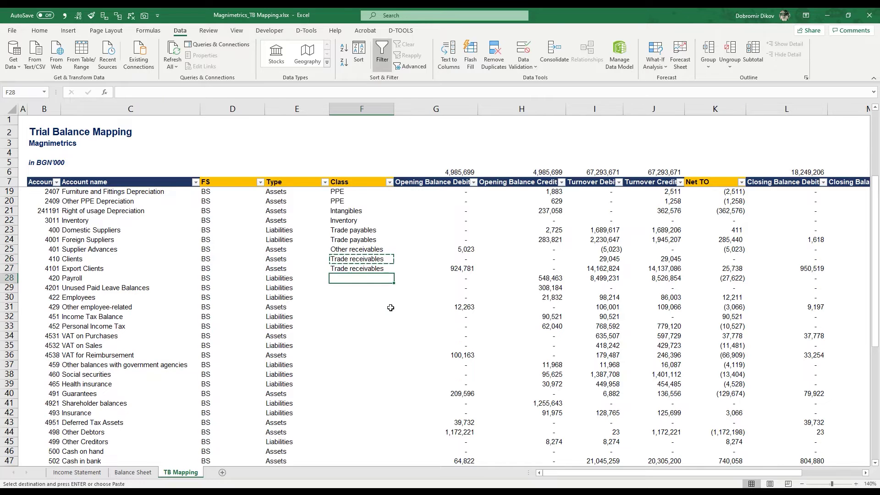
key(Escape)
Step: Classify Payroll, unused leave balances and Employees as Other payables
text(Other )
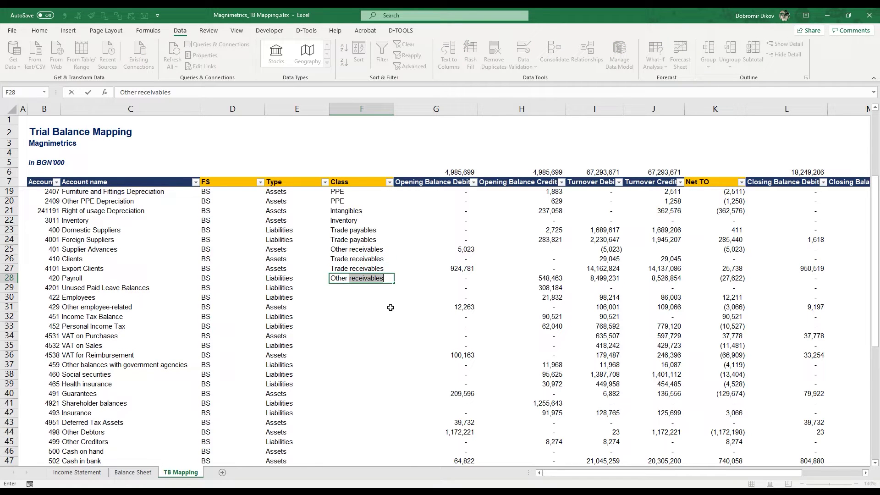
text(payables)
key(Return)
key(Up)
key(ctrl+c)
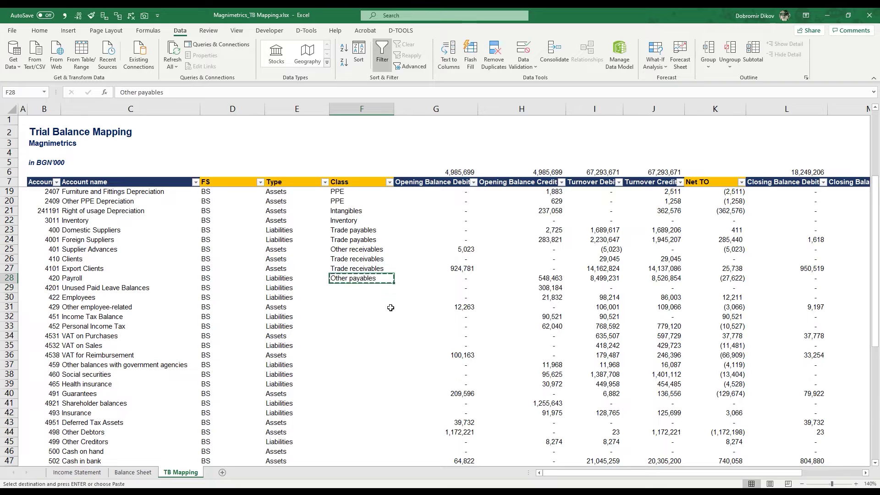
key(Down)
key(ctrl+v)
key(Down)
key(ctrl+v)
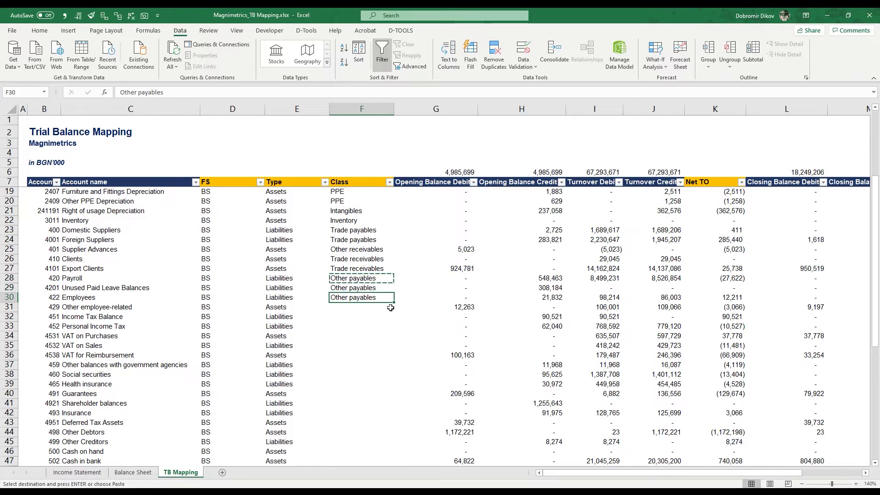
key(Down)
key(Down)
Step: Classify the income tax, VAT on Sales, government, social and health liabilities as Other payables
key(shift+Down)
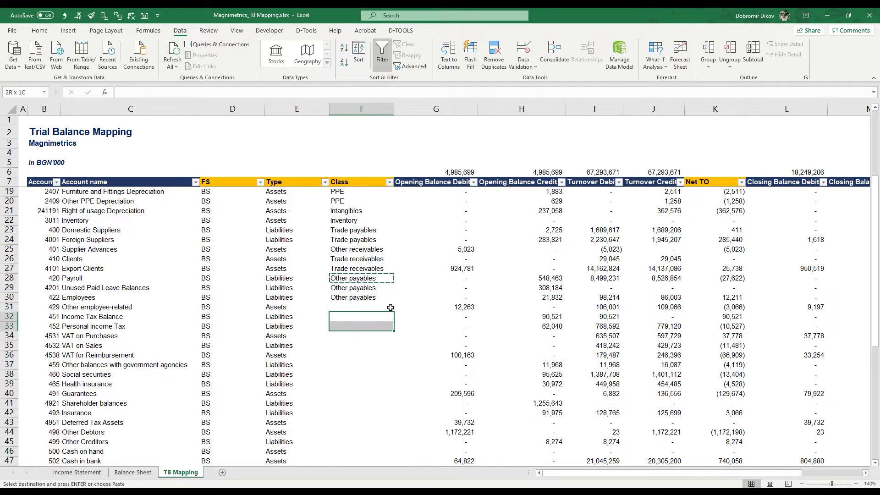
key(ctrl+v)
key(Down)
key(Down)
key(ctrl+v)
key(Down)
key(Down)
key(shift+Down)
key(shift+Down)
key(ctrl+v)
key(Down)
key(Down)
Step: Classify Shareholder balances in row 41 as Related parties
text(Inte)
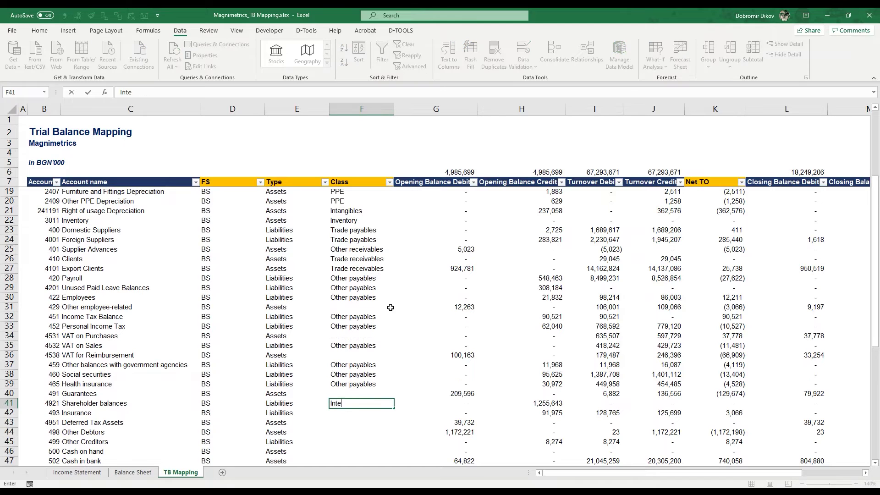
text(rcompany payables)
key(ctrl+Return)
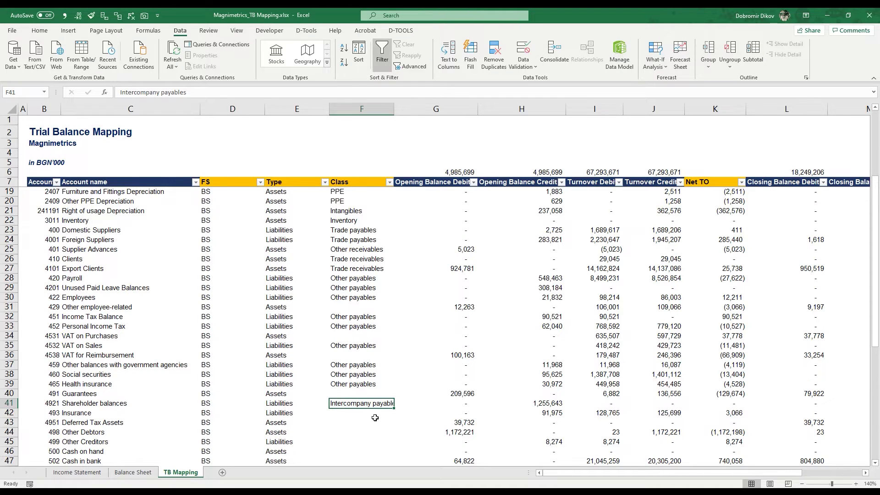
text(Related p)
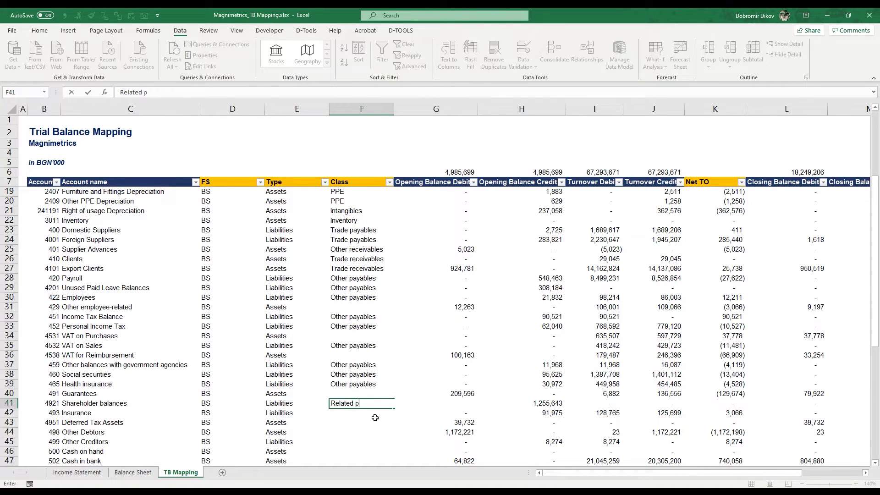
text(arties)
key(ctrl+Return)
key(Left)
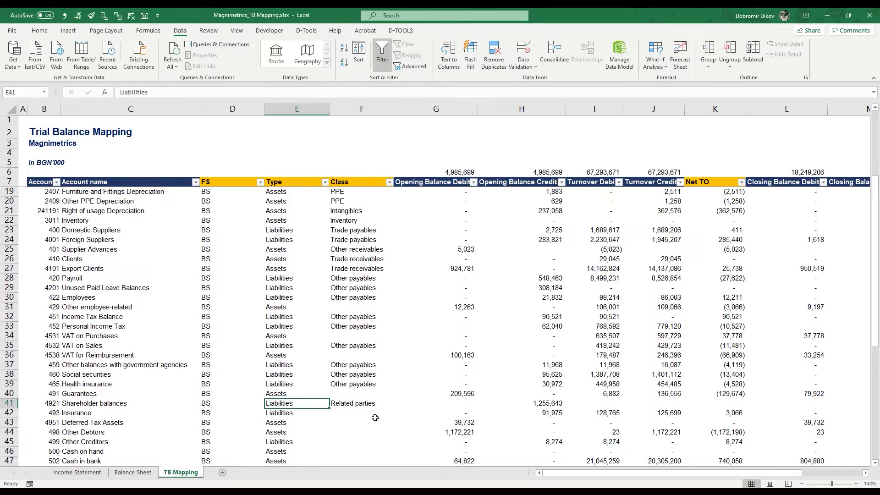
key(Right)
key(Right)
key(Right)
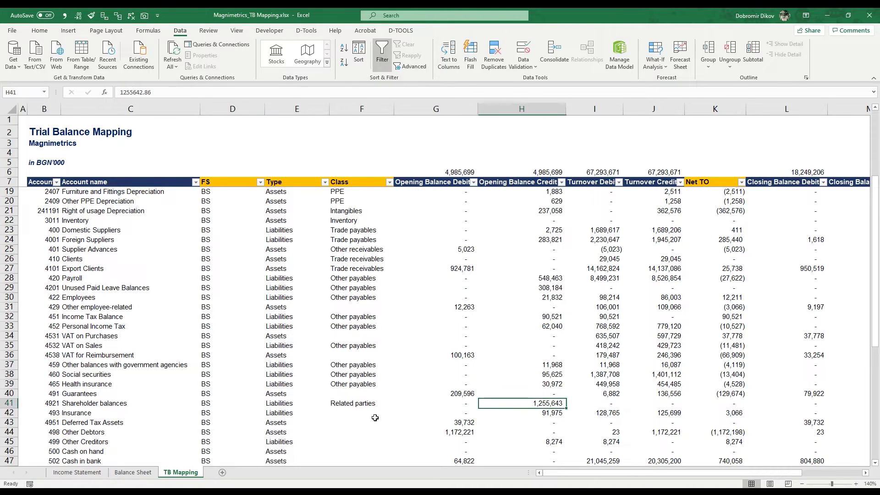
key(Left)
key(Right)
key(Right)
key(Left)
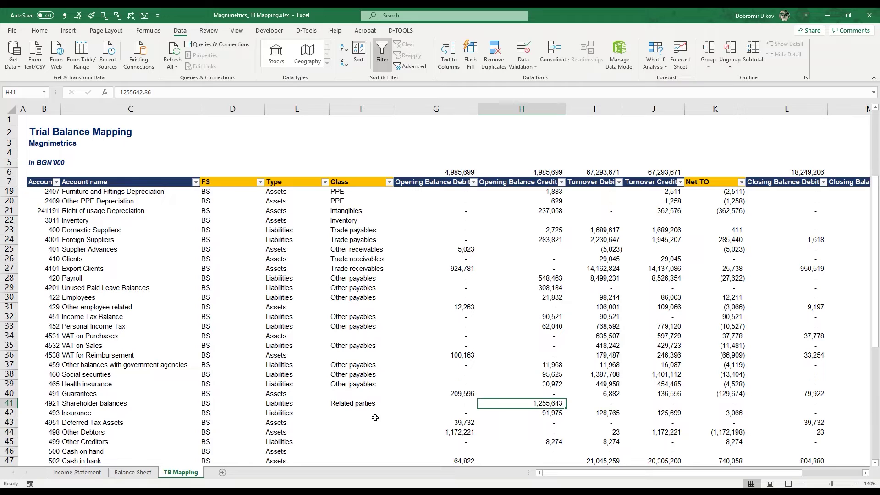
key(Left)
key(Left)
key(Left)
key(Right)
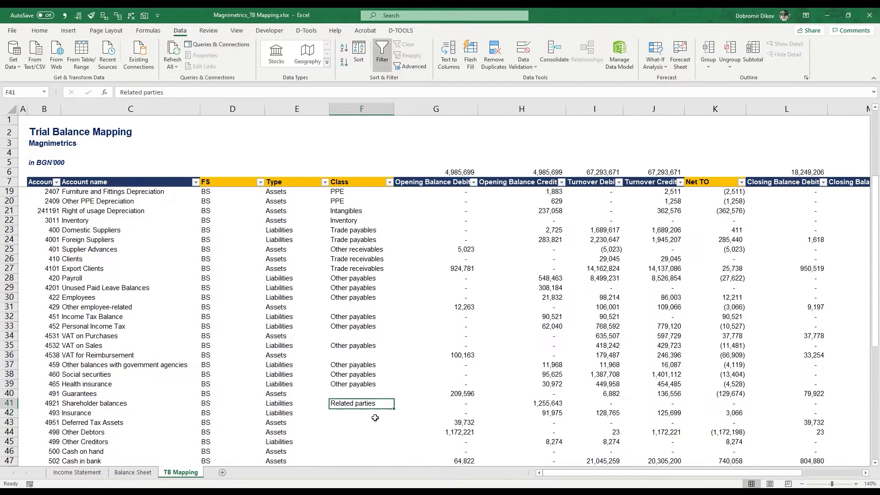
Step: Classify Insurance and Other Creditors as Other payables, copying the class from row 39
key(Up)
key(Up)
key(Down)
key(Down)
key(Up)
key(Up)
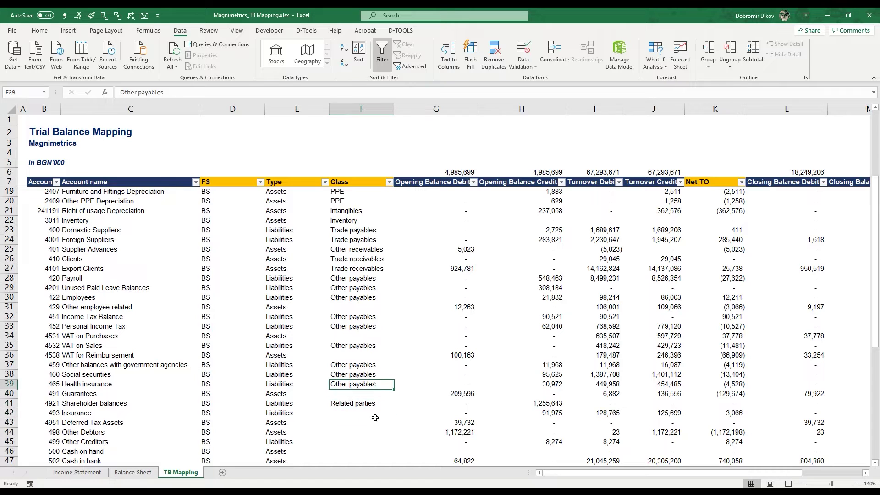
key(ctrl+c)
key(Down)
key(Down)
key(Down)
key(ctrl+v)
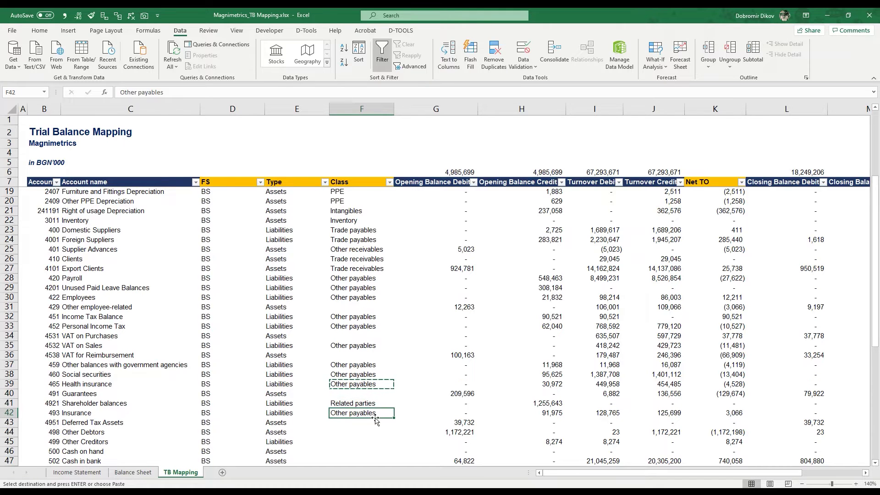
key(Down)
key(Down)
key(Down)
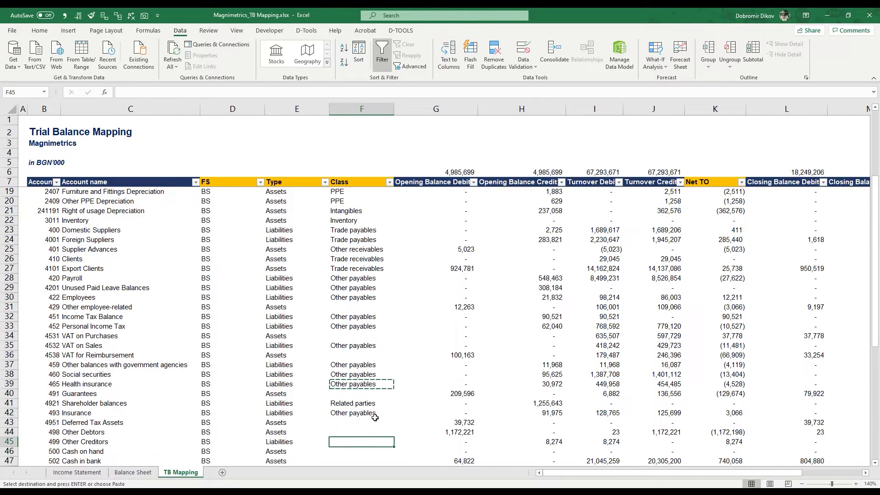
key(ctrl+v)
key(Down)
key(Down)
key(Down)
key(Down)
key(Down)
key(Down)
key(Down)
key(Down)
key(Down)
key(Down)
key(Down)
key(Down)
key(Down)
key(Down)
key(Down)
key(Down)
key(Down)
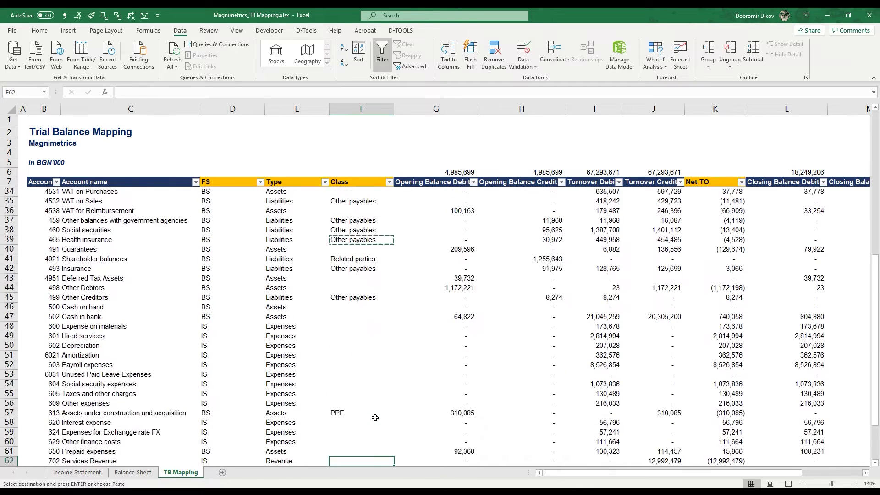
key(Up)
key(Up)
key(Up)
key(Up)
key(Up)
key(Up)
key(Up)
key(Up)
key(Up)
key(Up)
key(Up)
key(Up)
key(Up)
key(Up)
key(Up)
key(Up)
key(Up)
key(Up)
key(Up)
key(Up)
Step: Classify Other employee-related, both VAT rows and Guarantees as Other receivables
key(ctrl+Down)
key(ctrl+Down)
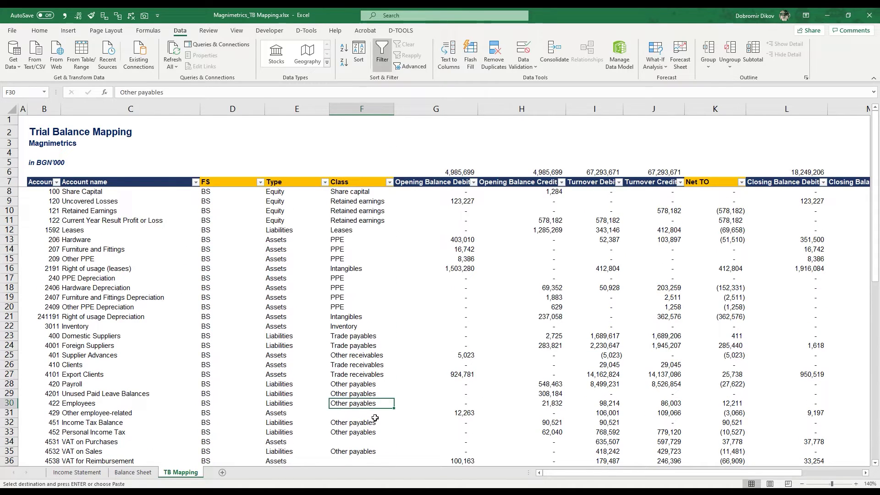
key(Down)
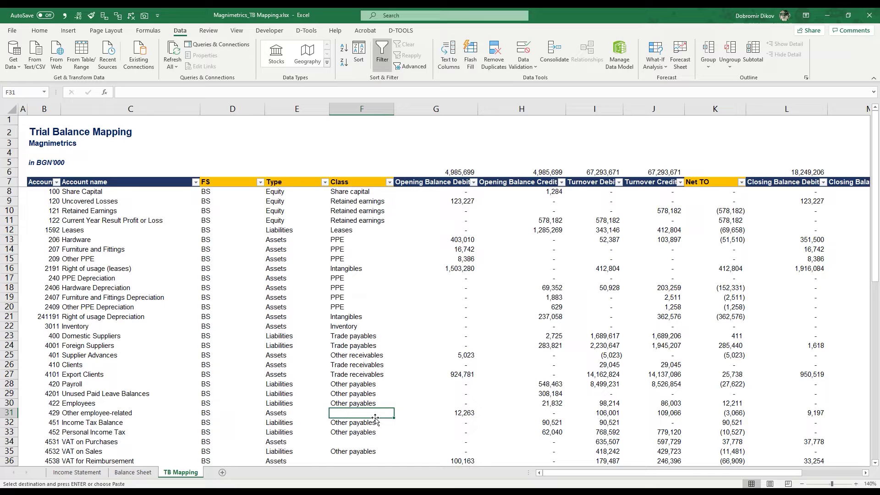
text(Other receivables)
key(Return)
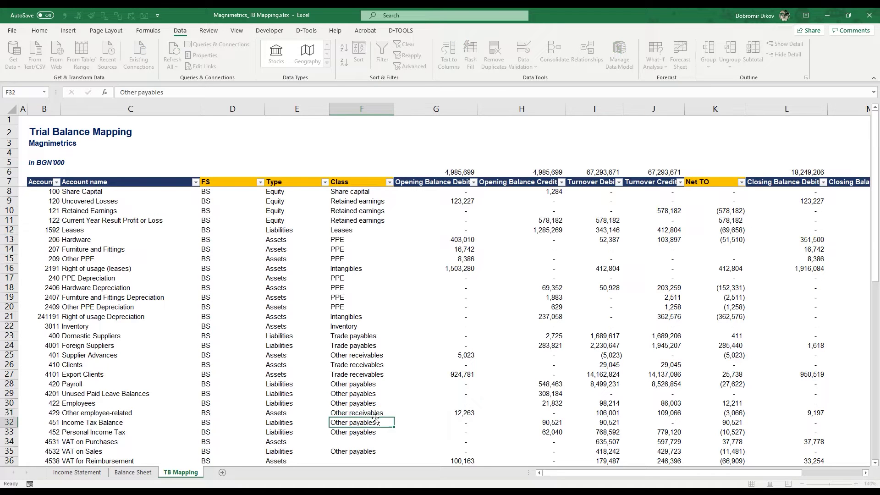
key(Up)
key(ctrl+c)
key(Down)
key(Down)
key(Down)
key(ctrl+v)
key(Down)
key(Down)
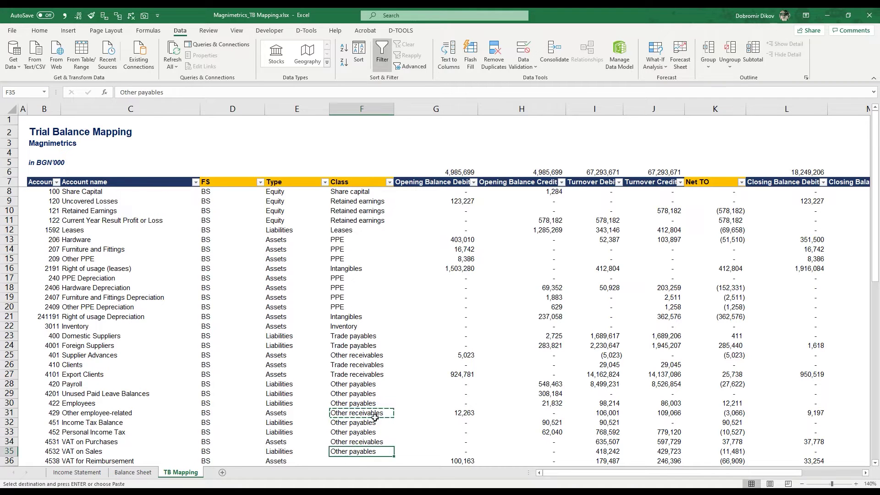
key(ctrl+v)
key(Down)
key(Down)
key(Down)
key(Down)
key(Down)
key(Down)
key(Down)
key(Down)
key(Down)
key(Down)
key(Down)
key(Down)
key(Down)
key(Down)
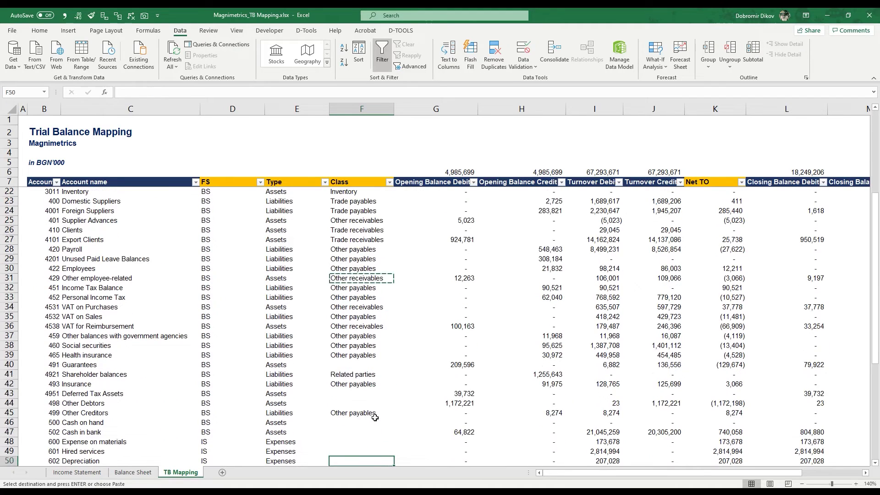
key(Up)
key(Up)
key(Up)
key(Up)
key(Up)
key(Up)
key(Up)
key(Up)
key(Up)
key(Up)
key(ctrl+v)
key(Down)
key(Down)
key(Down)
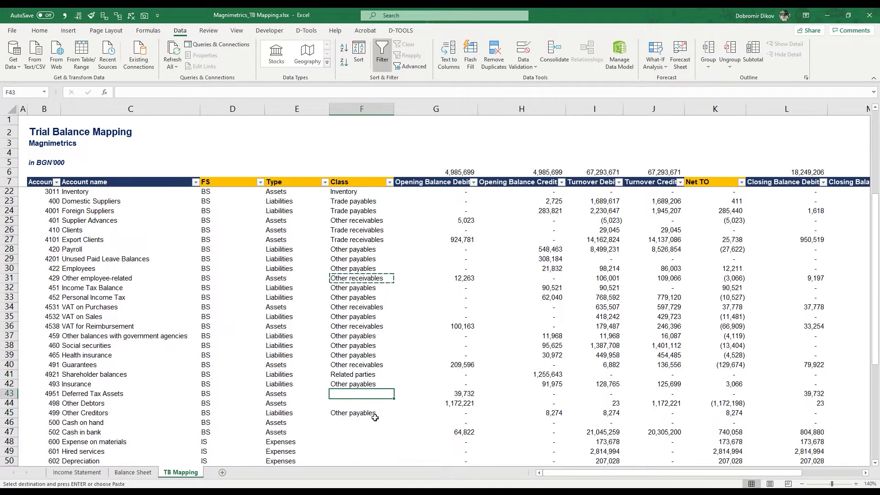
Step: Give Deferred Tax Assets its own class and tag Other Debtors as Other receivables
text(Defe)
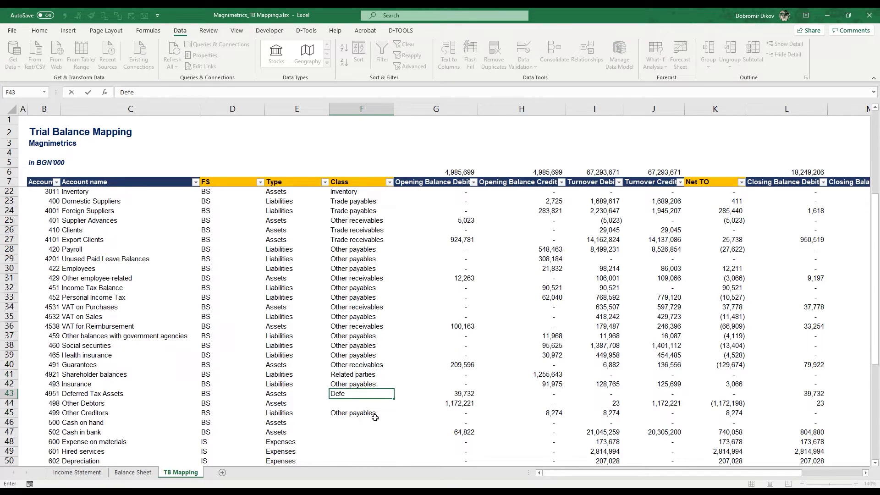
text(rred Tax Assets)
key(Return)
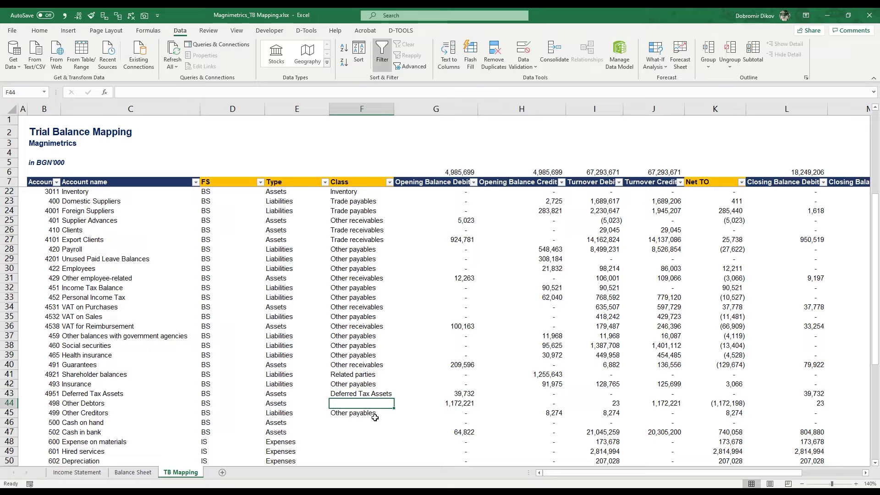
key(Up)
key(Up)
key(Up)
key(Up)
key(ctrl+c)
key(Down)
key(Down)
key(Down)
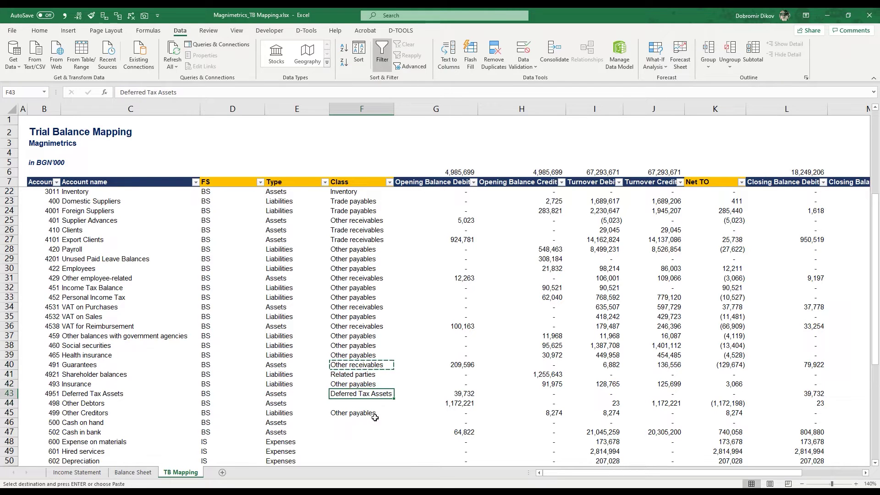
key(Down)
key(ctrl+v)
Step: Set the class of Cash on hand and Cash in bank to Cash
key(Down)
key(Down)
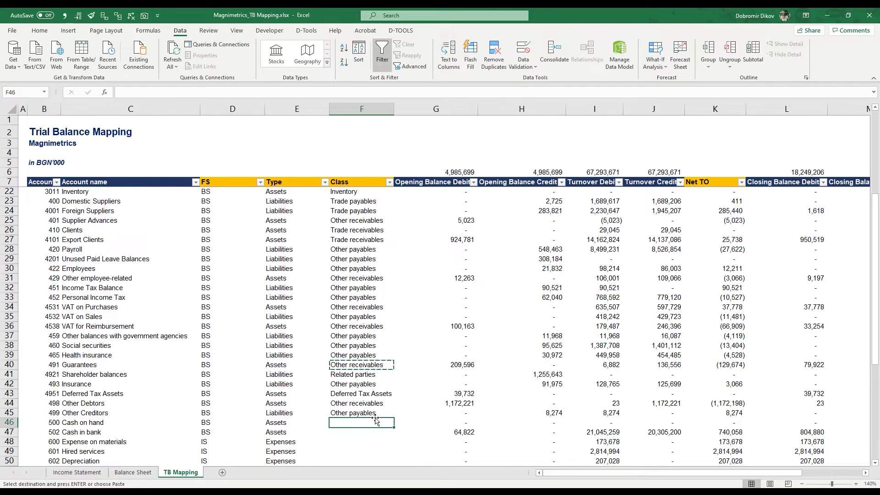
text(Cash)
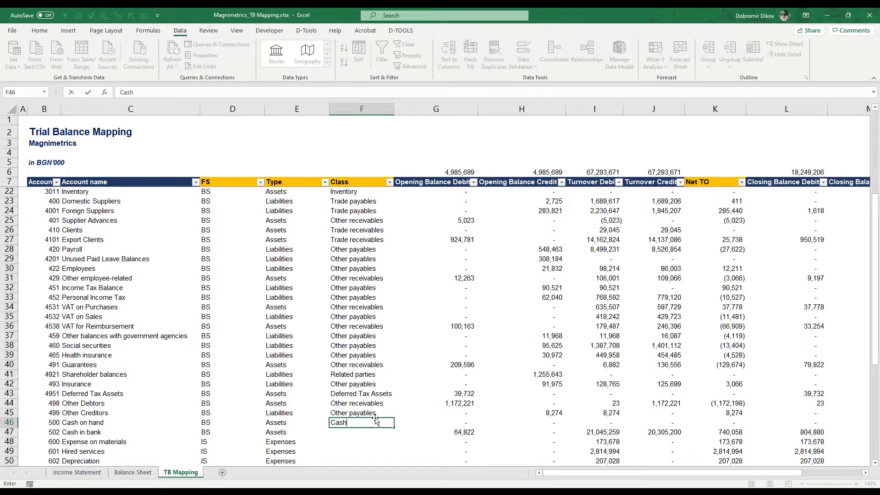
key(Return)
key(Up)
key(ctrl+c)
key(Down)
key(Down)
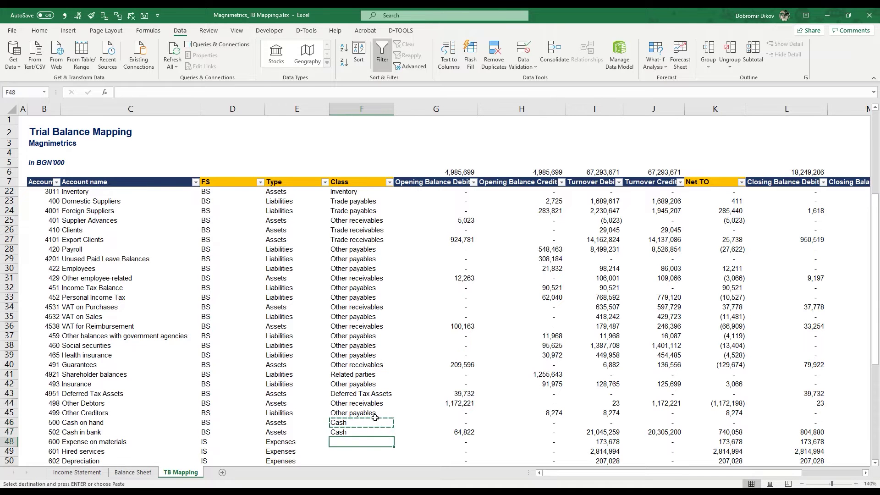
key(Down)
key(Down)
key(Down)
key(Down)
key(Down)
key(Down)
key(Down)
key(Up)
key(Up)
key(Up)
key(Up)
key(Up)
key(Up)
key(Up)
key(Up)
key(ctrl+v)
key(Down)
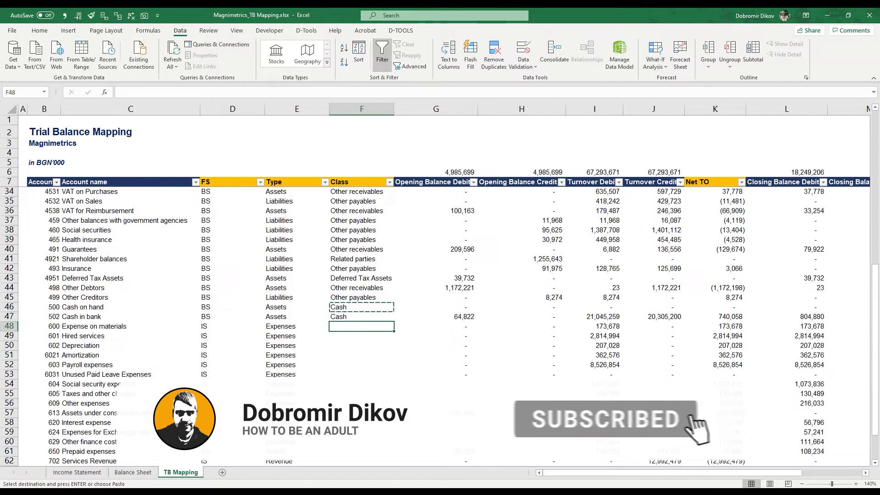
Step: Enter Material expenses, Hired services, and Depreciation and Amortization for Depreciation and Amortization rows
text(Materia)
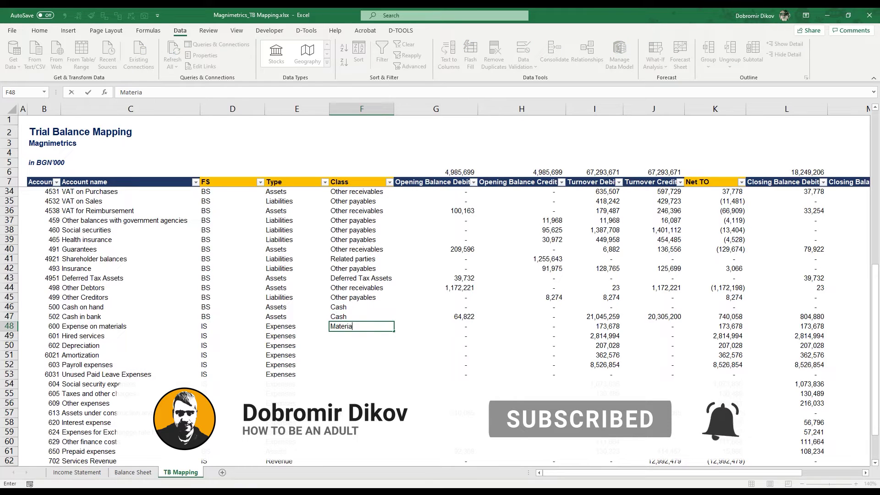
text(l expenses)
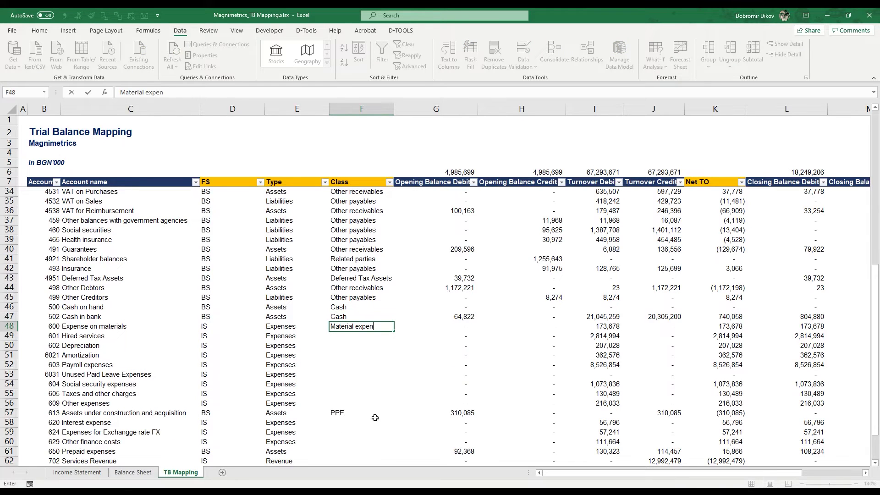
key(Return)
text(Hired)
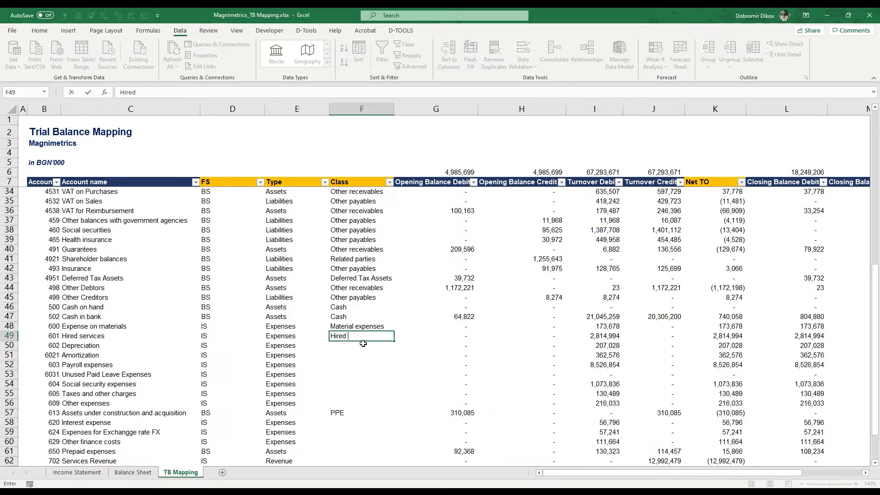
text( services)
key(Return)
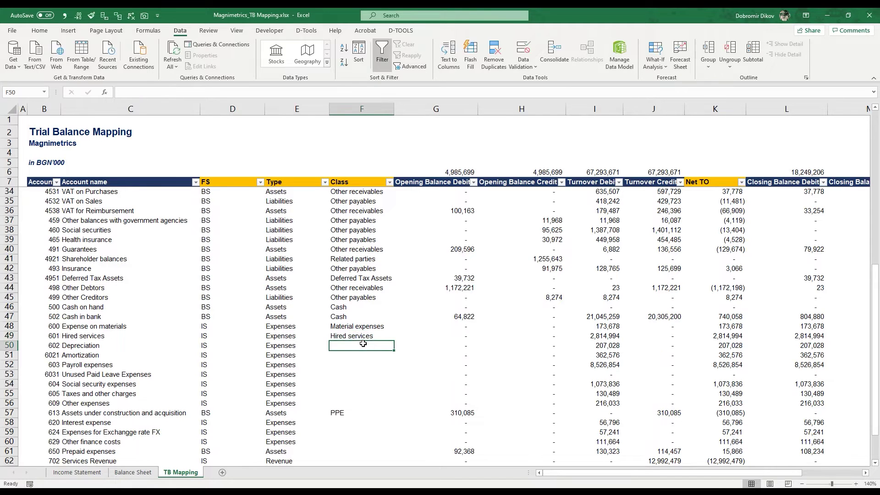
text(Depreciatio)
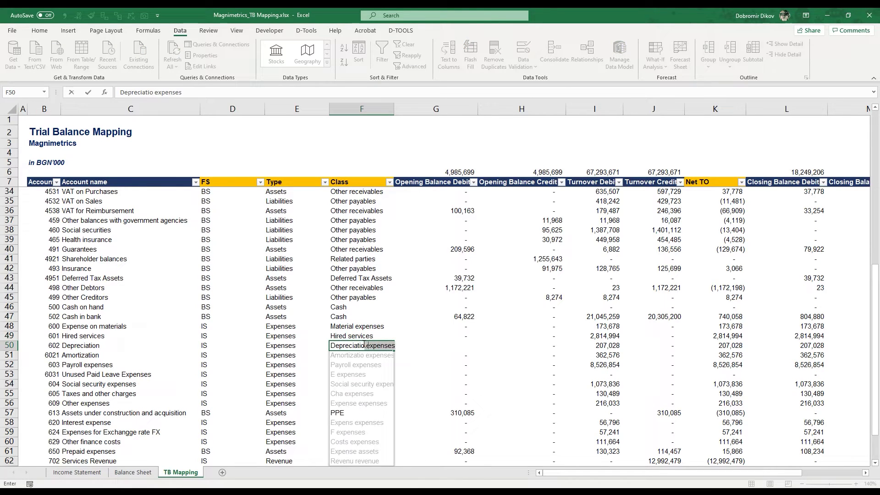
text(n and)
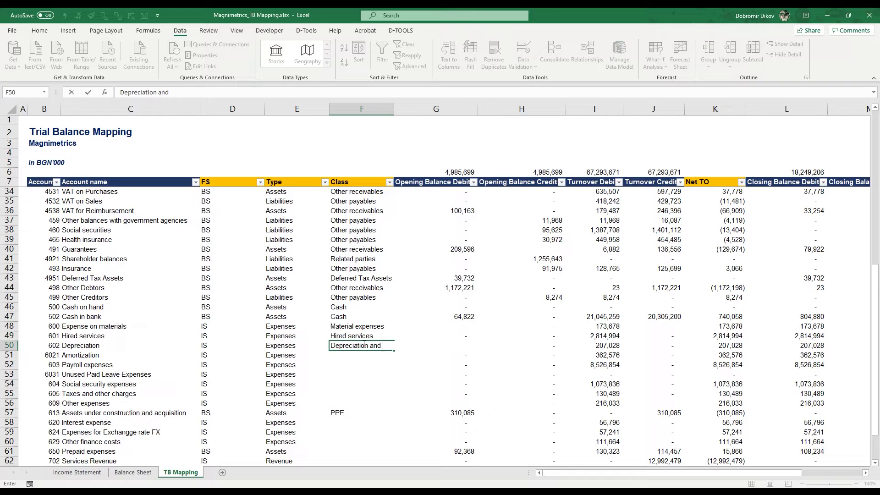
text( Amortization)
key(Return)
key(Up)
key(ctrl+c)
key(Down)
key(ctrl+v)
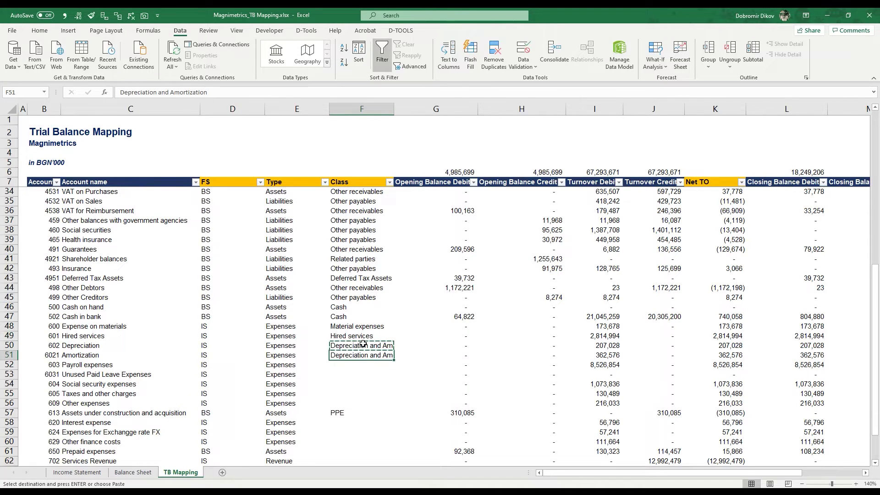
Step: Tag Payroll expenses, Unused Paid Leave Expenses and Social security expenses as Payroll expenses
key(Down)
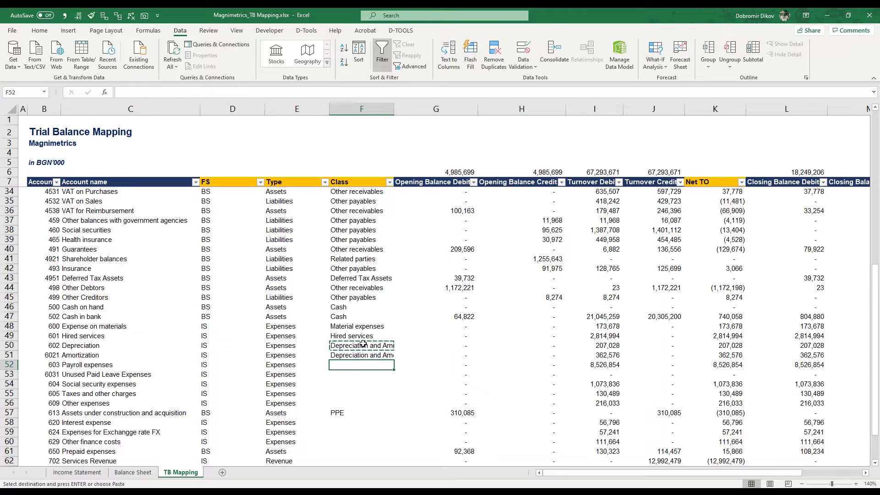
text(Payroll expense)
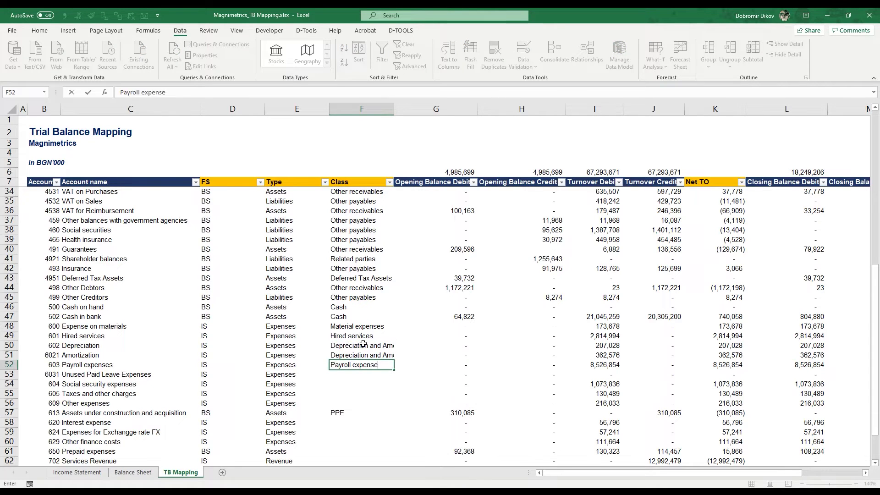
text(s)
key(Return)
key(Up)
key(ctrl+c)
key(Down)
key(ctrl+v)
key(Down)
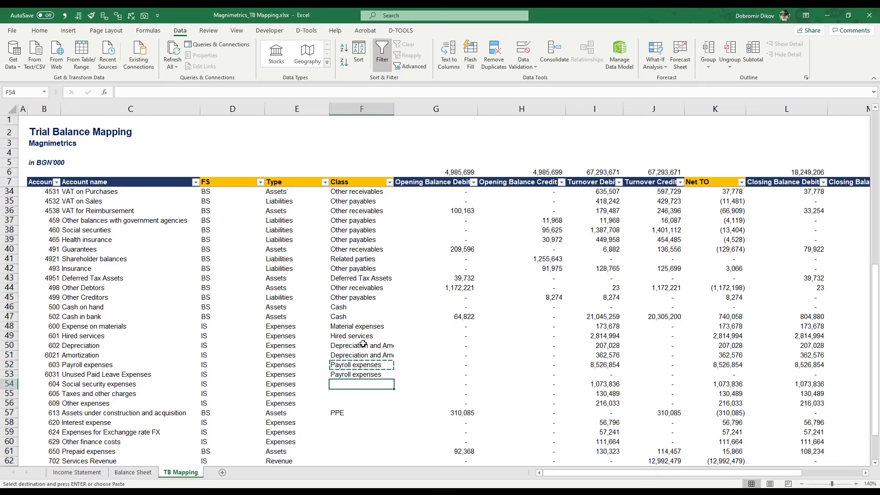
key(ctrl+v)
Step: Classify Taxes and other charges and the Other expenses account as Other expenses
key(Down)
text(O)
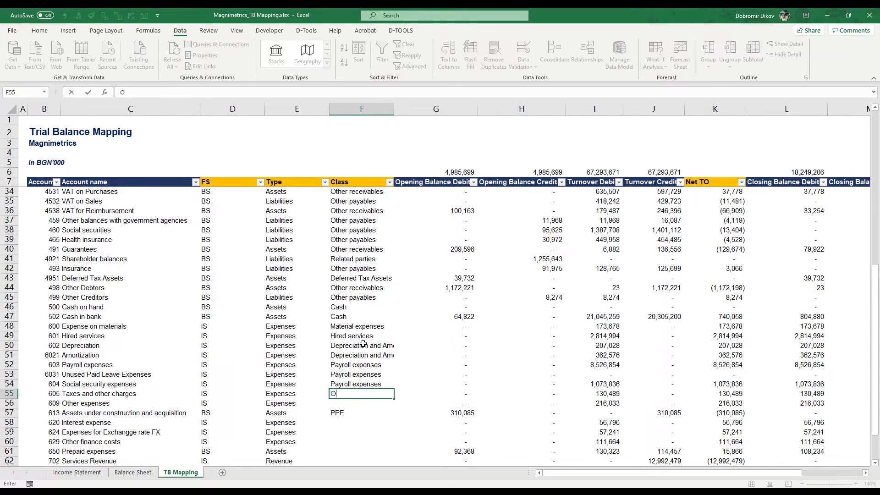
text(ther expenses)
key(Return)
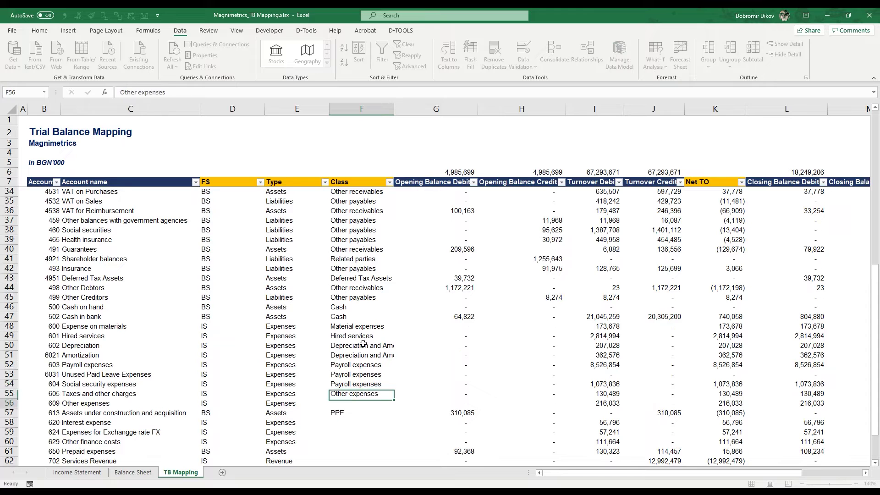
text(Other expenses)
key(Return)
key(Return)
text(Fi)
scroll(364, 343, down, 2)
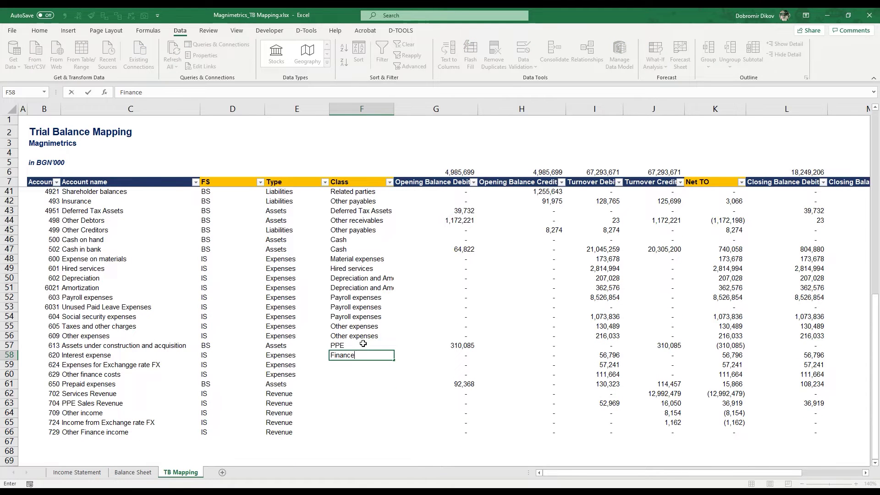
Step: Give the interest, exchange rate expense and Other finance costs rows the Finance cost class
text(nance cost)
key(ctrl+Return)
key(ctrl+c)
key(Down)
key(ctrl+v)
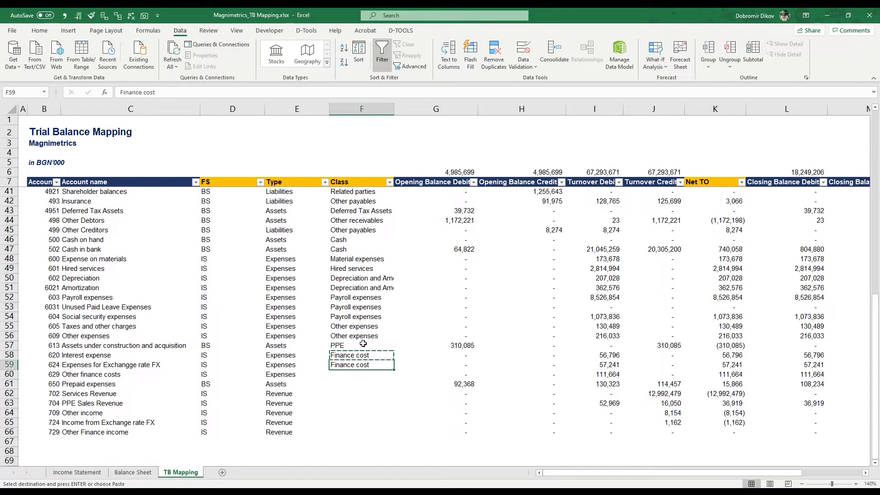
key(Down)
key(ctrl+v)
key(Down)
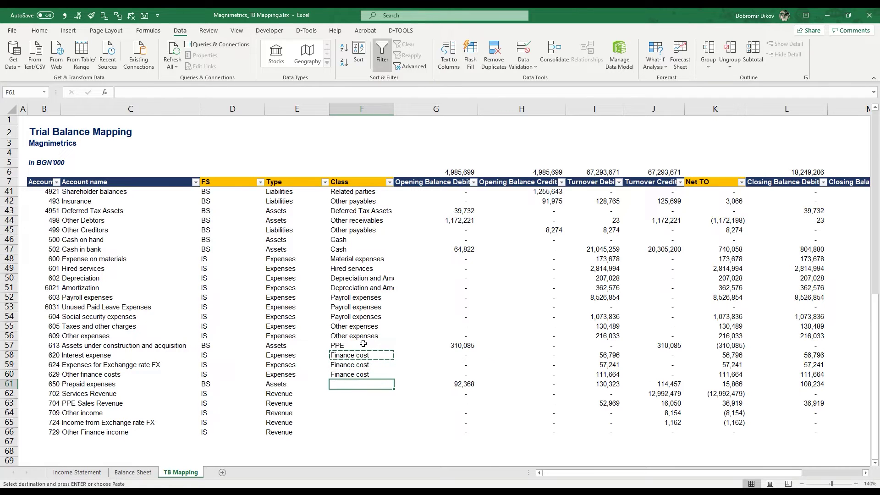
Step: Classify Prepaid expenses as Other receivables, Services Revenue as Sales revenue, PPE Sales Revenue as Other income
text(Other receivables)
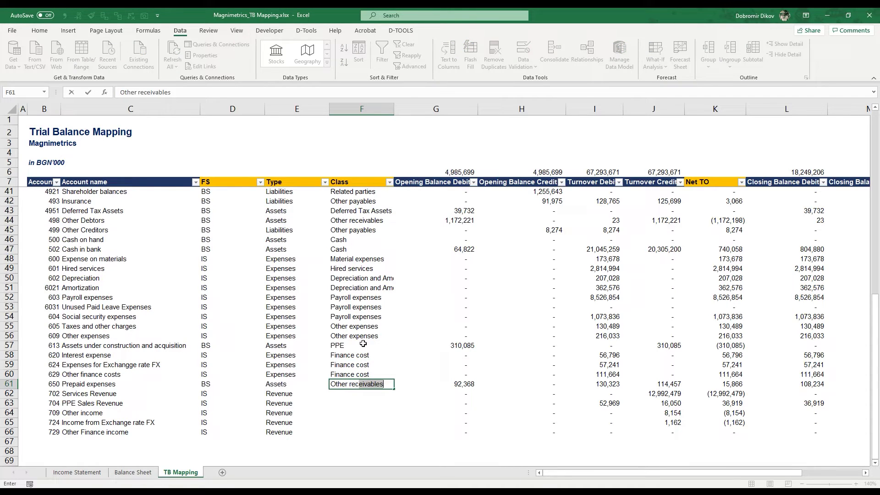
key(Return)
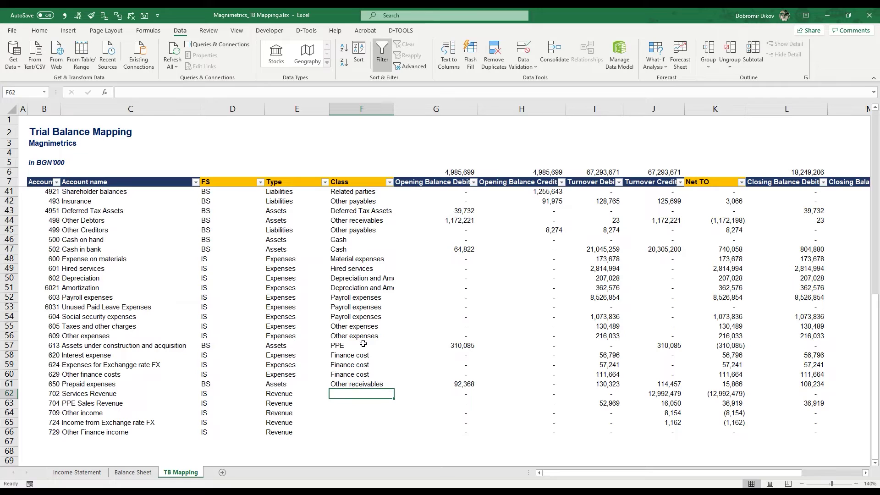
text(Sales)
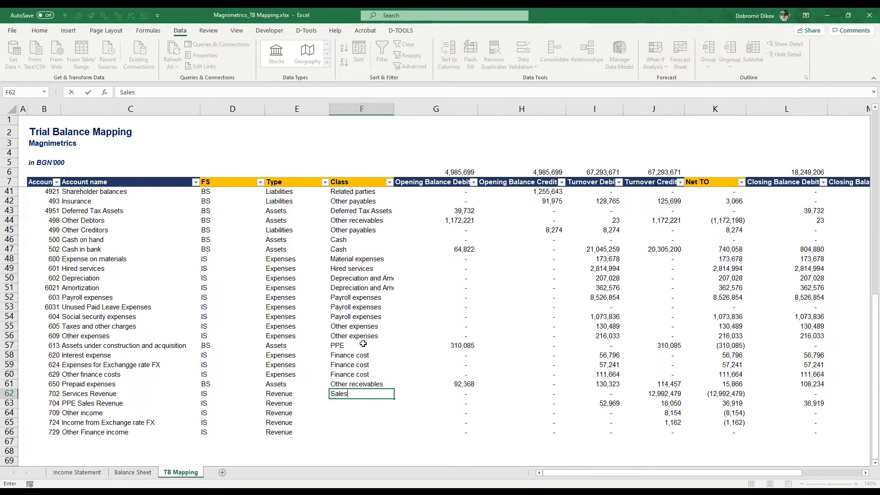
text( rev)
key(Return)
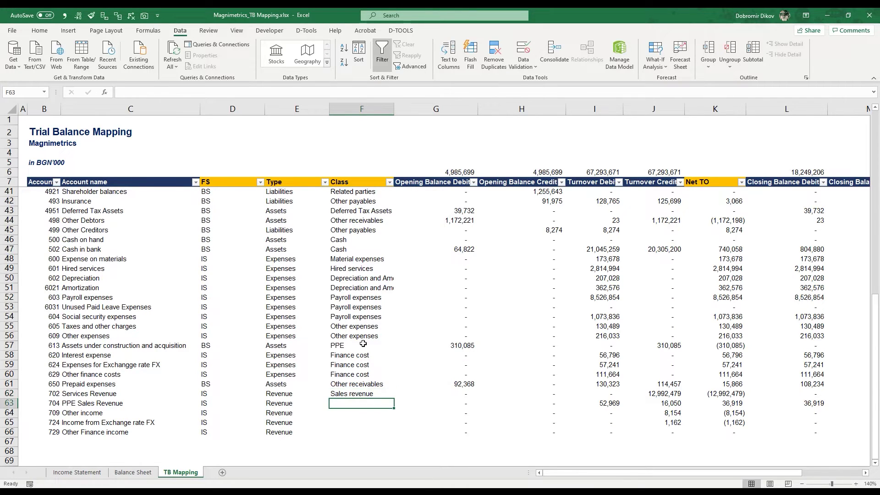
text(Other )
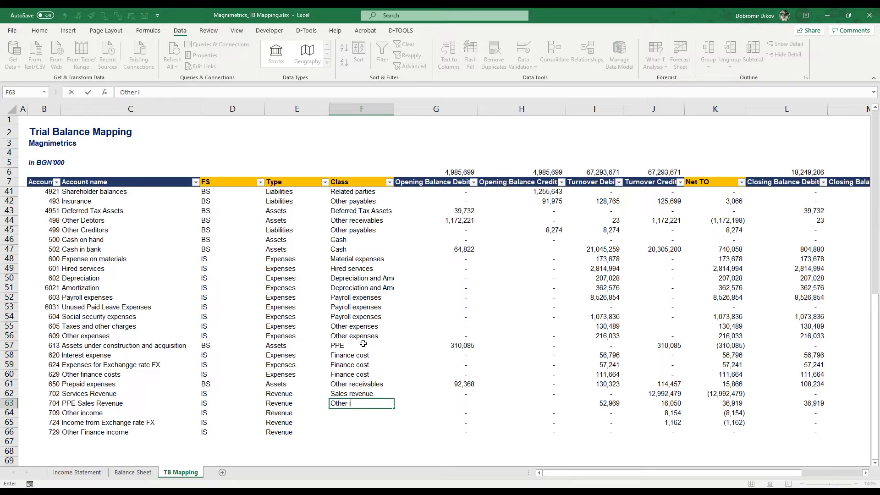
text(income)
key(Return)
Step: Tag account 709 as Other income, and exchange rate and Other Finance income as Finance income
key(Up)
key(ctrl+c)
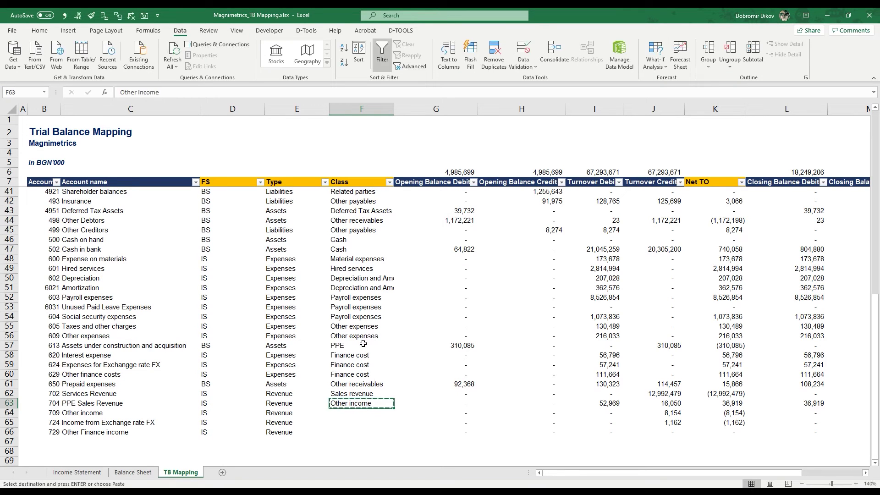
key(Down)
key(ctrl+v)
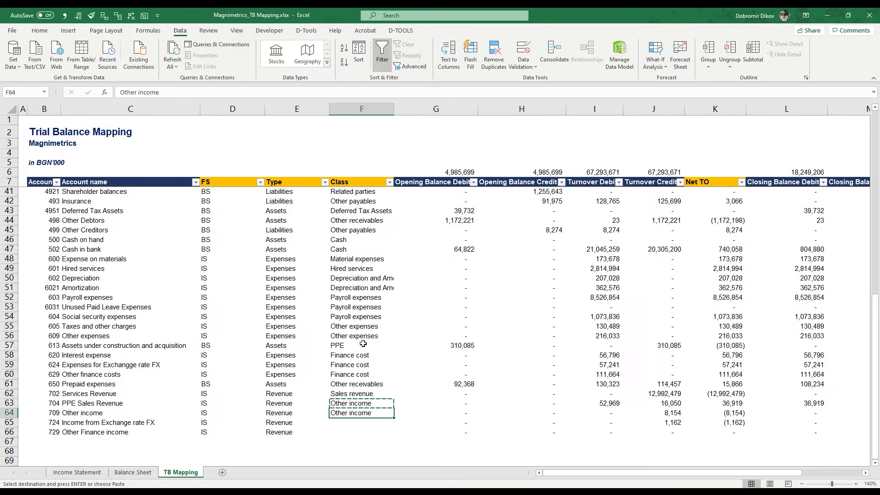
key(Down)
text(Finance i)
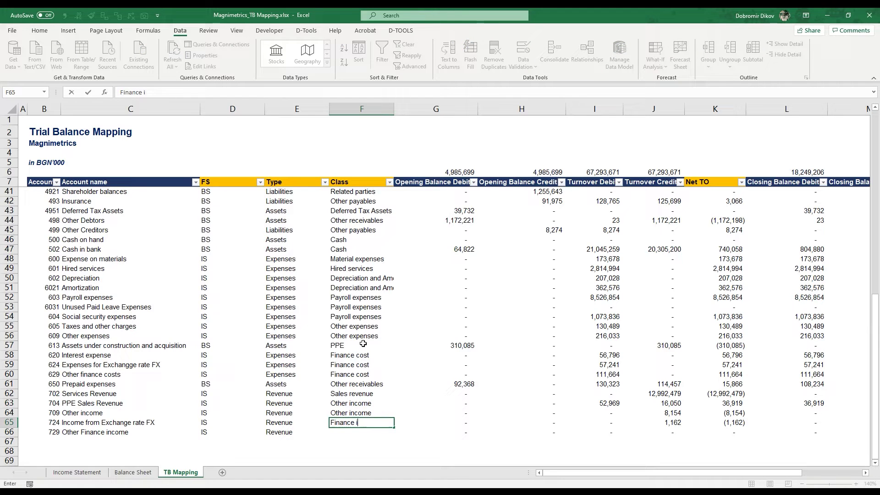
text(ncome)
key(Return)
key(Up)
key(ctrl+c)
key(Down)
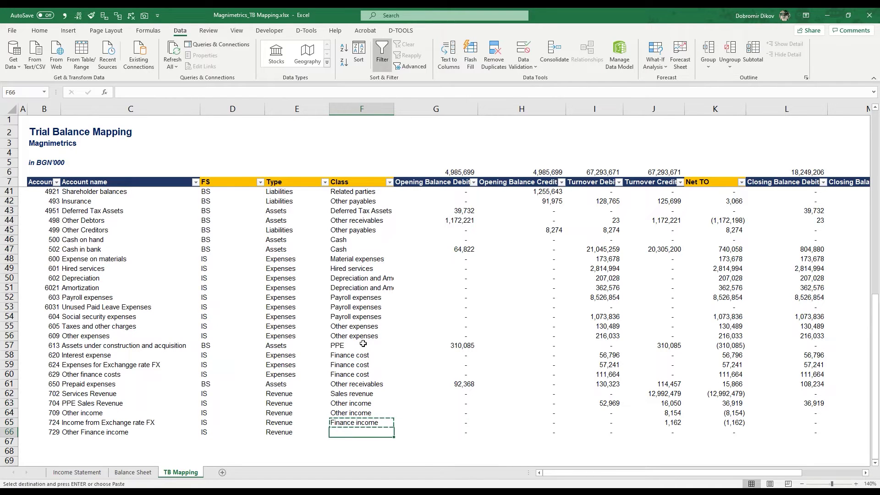
key(ctrl+v)
Step: After checking the Net TO figures, reclassify PPE Sales Revenue as Other expenses
key(Up)
key(Right)
key(Right)
key(Right)
key(Right)
key(Right)
key(Up)
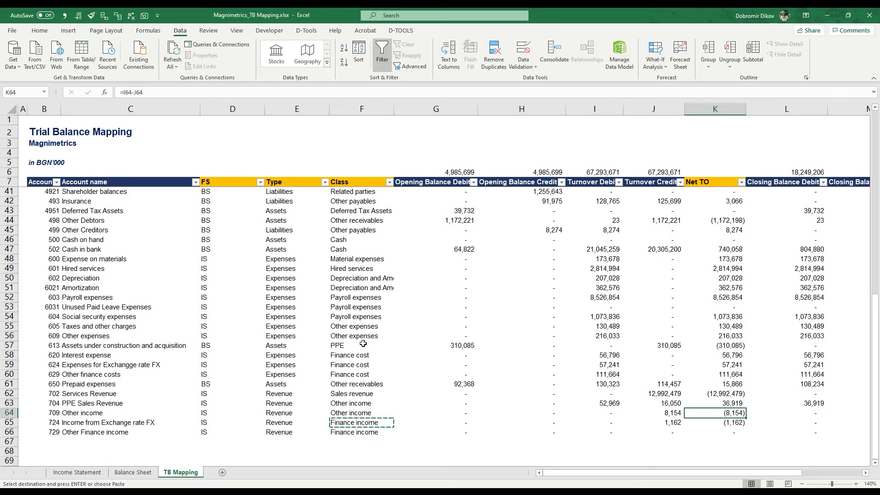
key(Left)
key(Left)
key(Left)
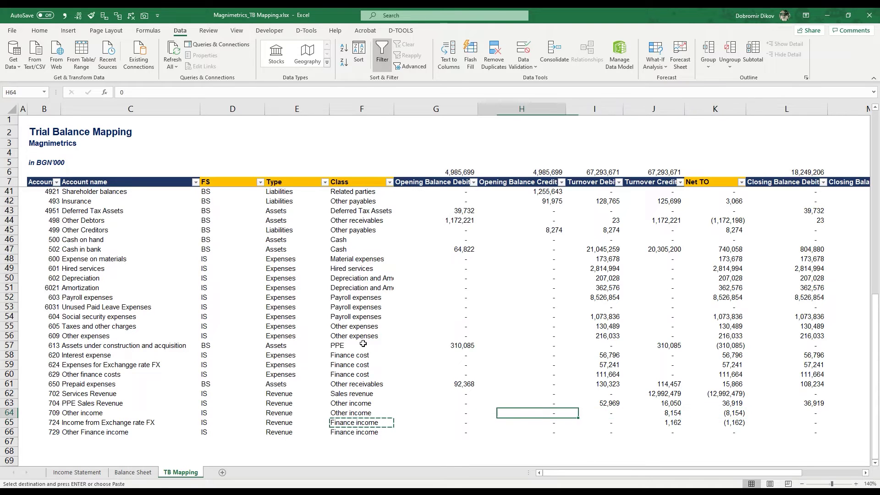
key(Right)
key(Right)
key(Right)
key(Right)
key(Left)
key(Up)
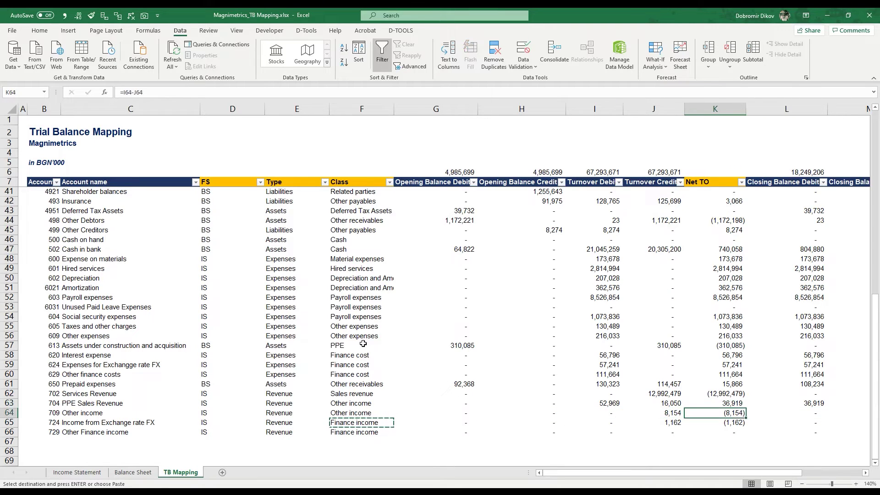
key(ctrl+bracketleft)
key(Left)
key(Left)
key(Left)
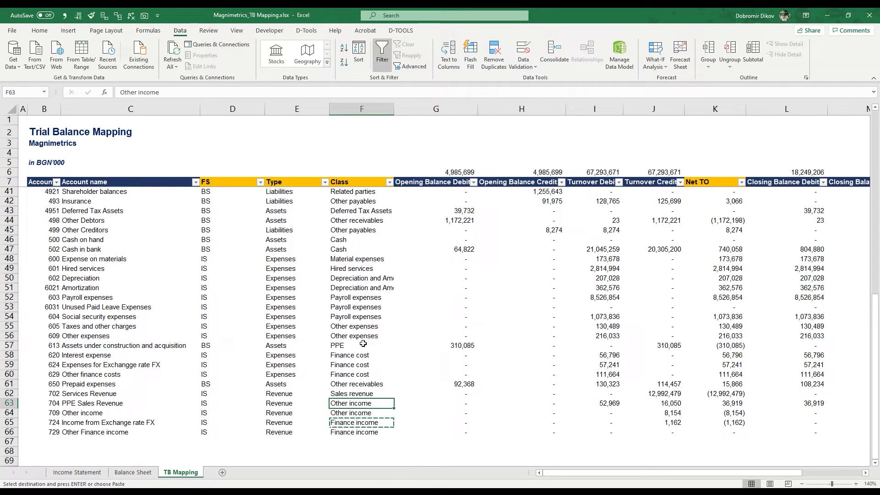
text(E)
key(BackSpace)
text(O)
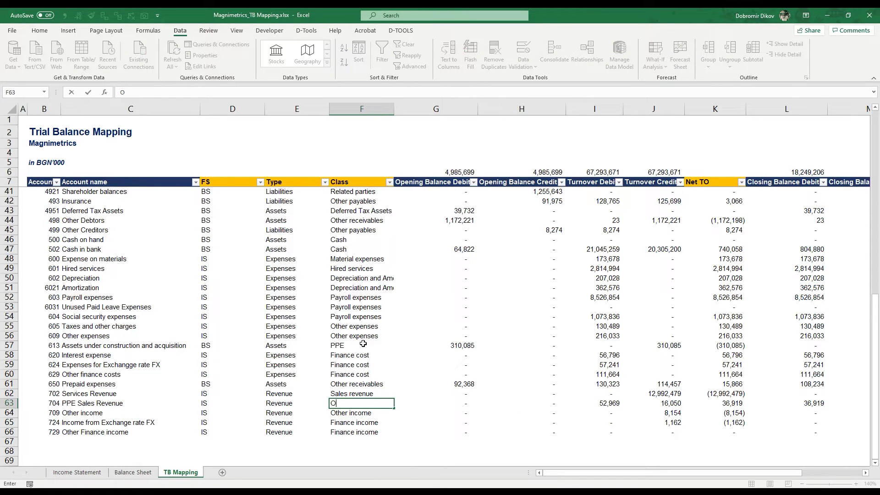
text(the)
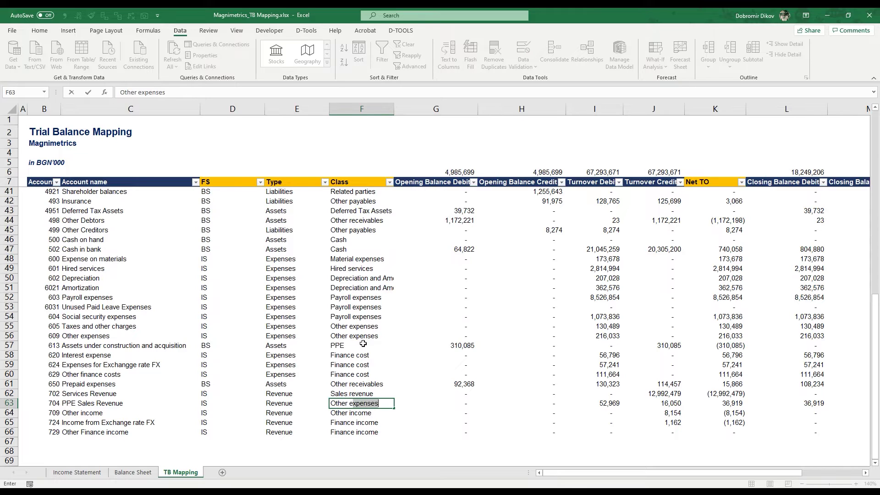
text(r expenses)
key(ctrl+Return)
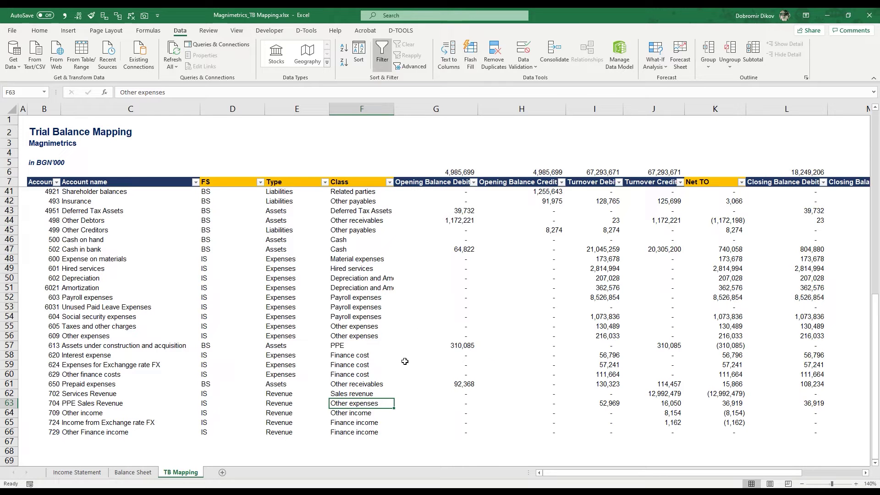
Step: Review the lease and fixed asset rows 12–16, then go to the Income Statement sheet
scroll(329, 385, up, 11)
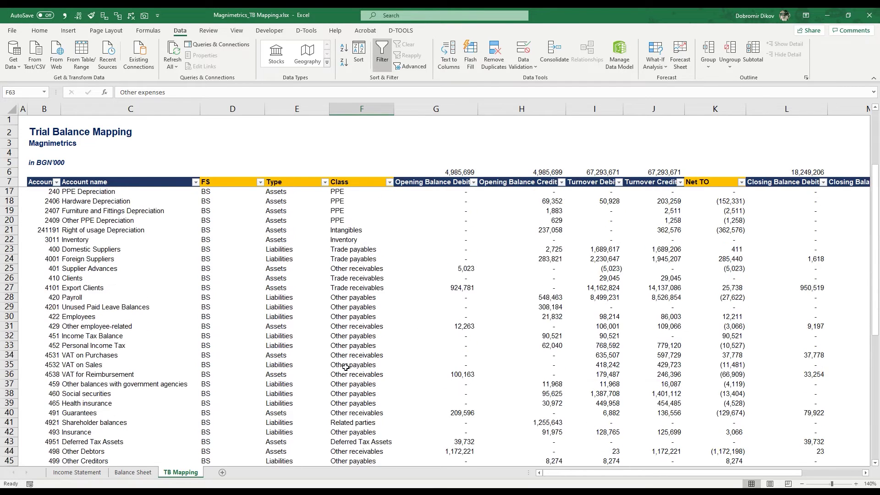
drag(454, 317, 651, 334)
click(754, 223)
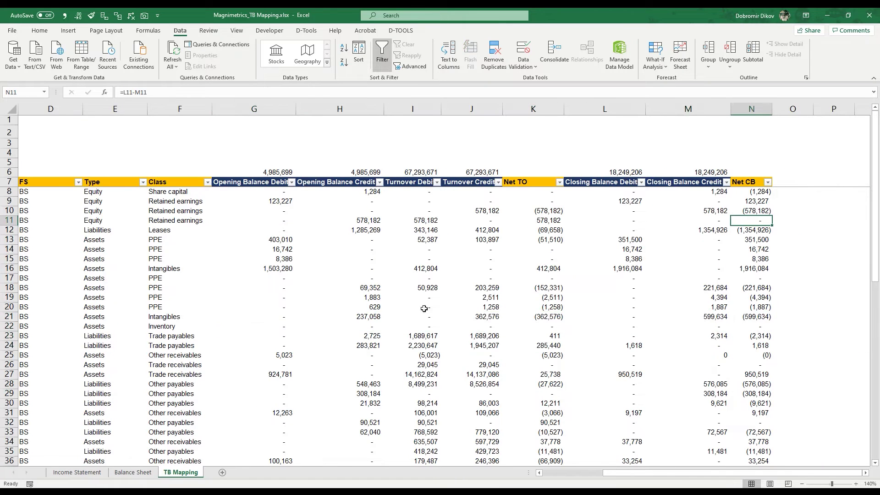
drag(184, 230, 14, 269)
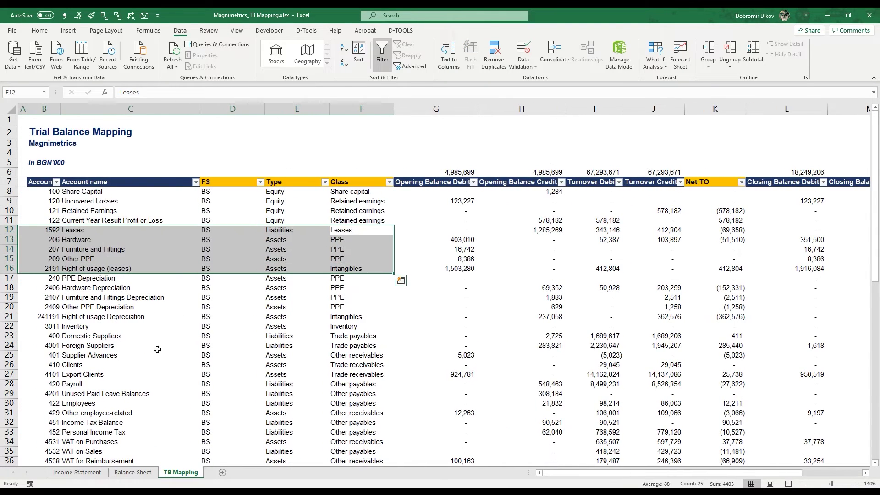
click(94, 473)
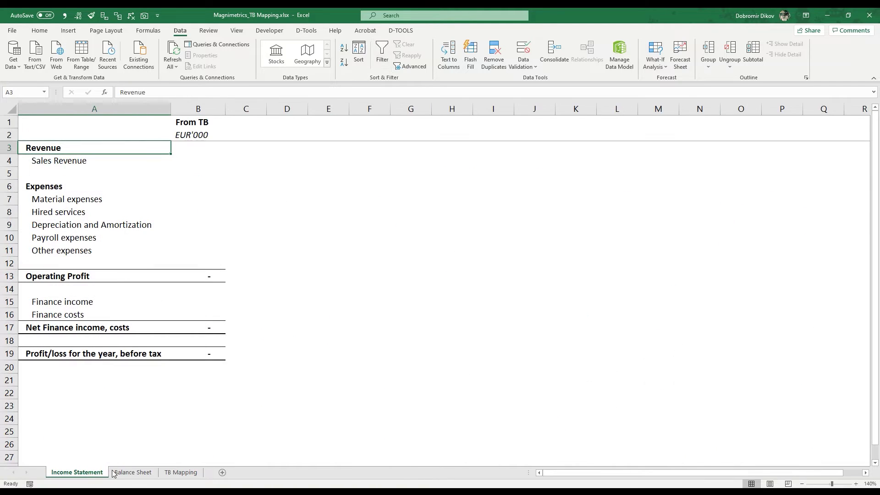
Step: Enter a SUMIFS in B4 summing TB Mapping Net TO by Class, matched to label A4
click(196, 160)
text(=)
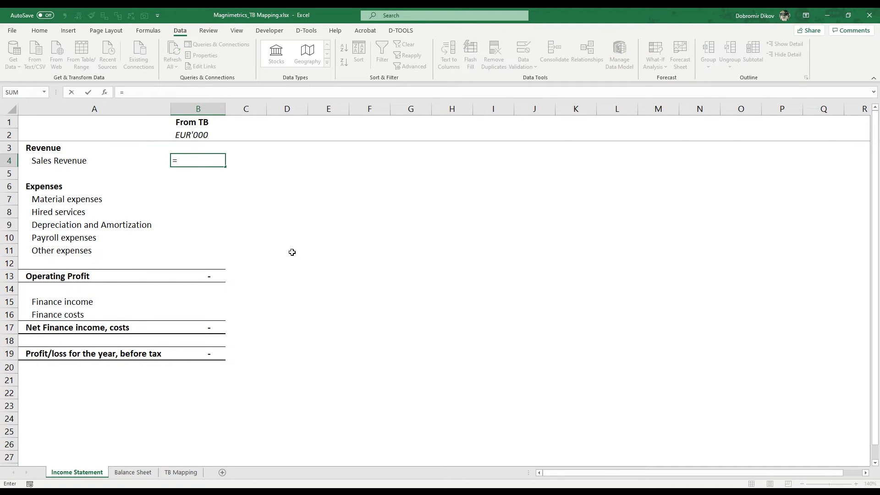
text(sumifs)
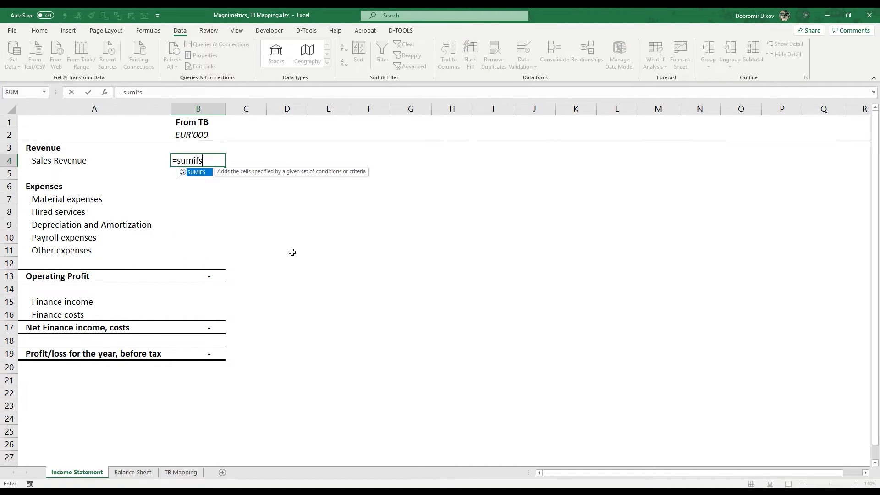
key(Tab)
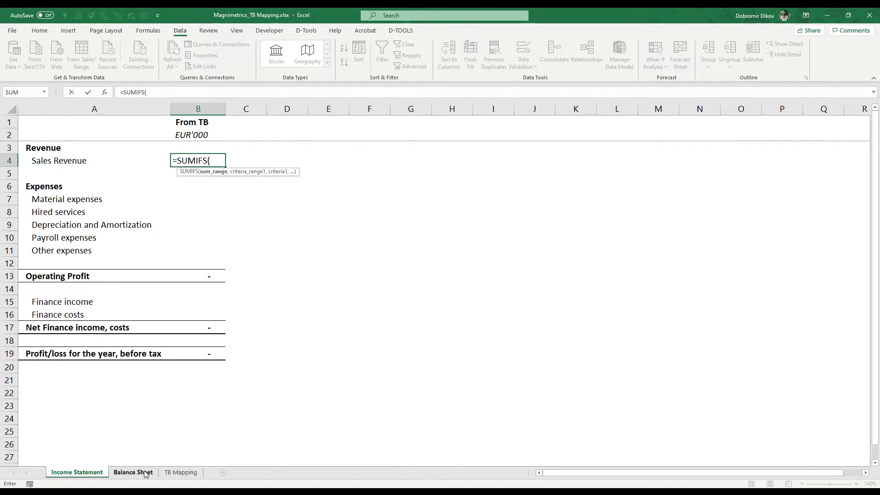
click(180, 472)
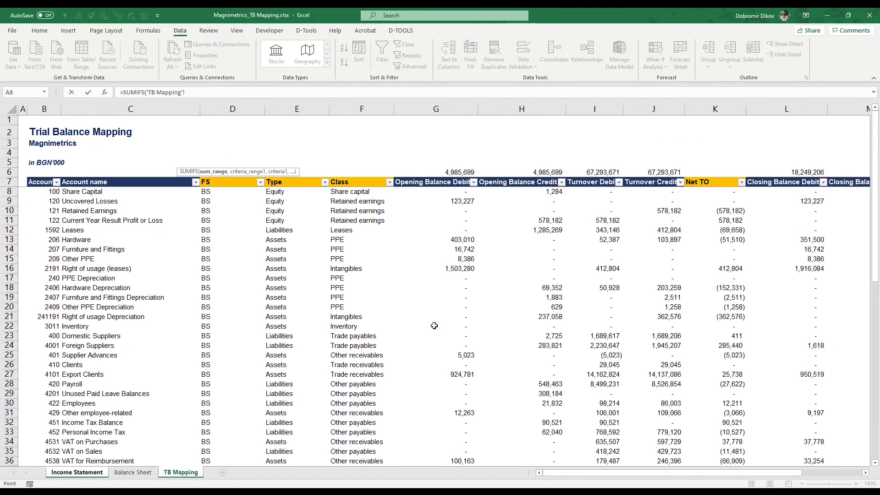
click(724, 110)
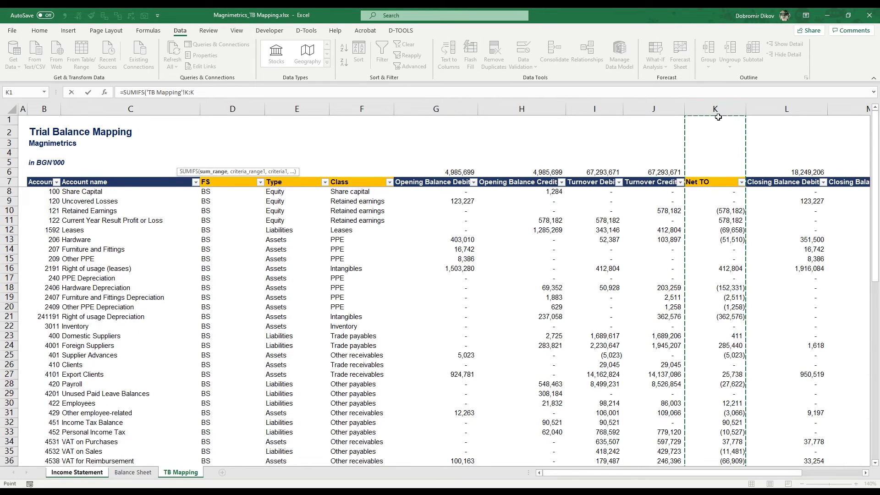
text(,)
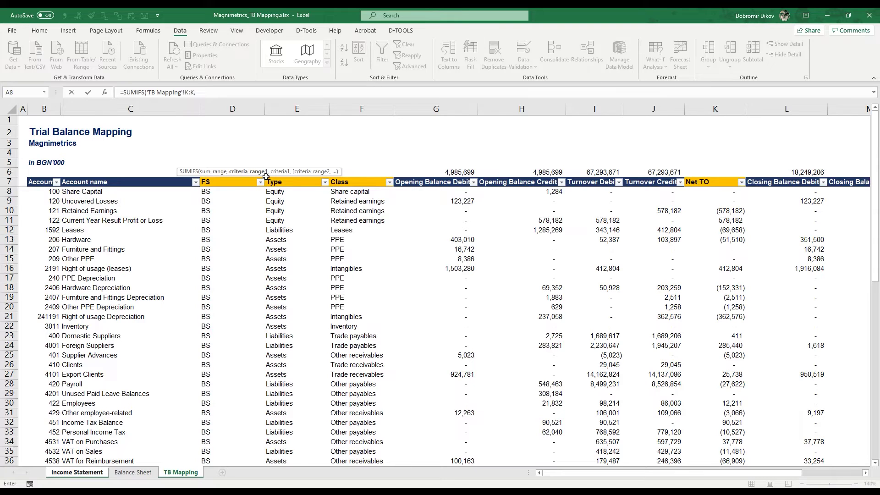
click(362, 110)
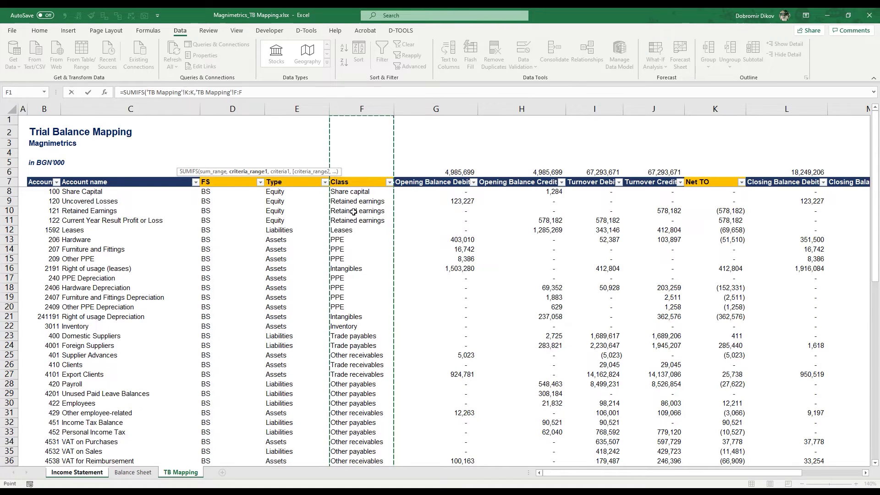
text(,)
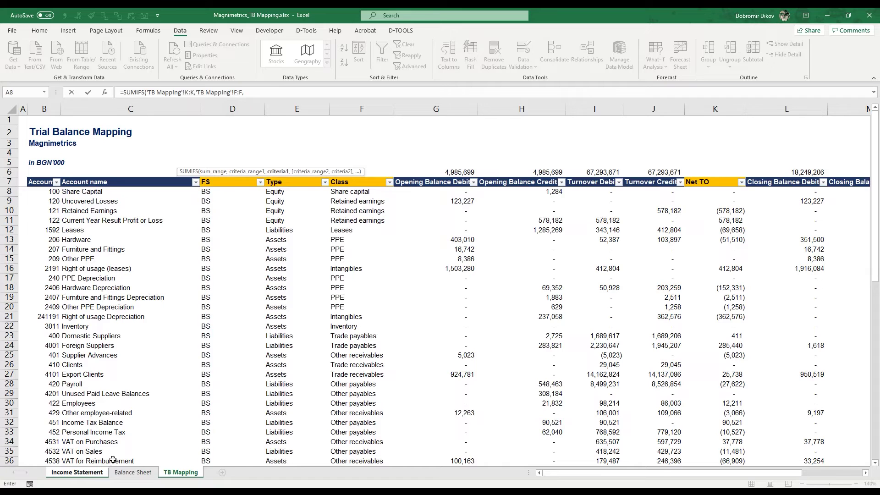
click(91, 477)
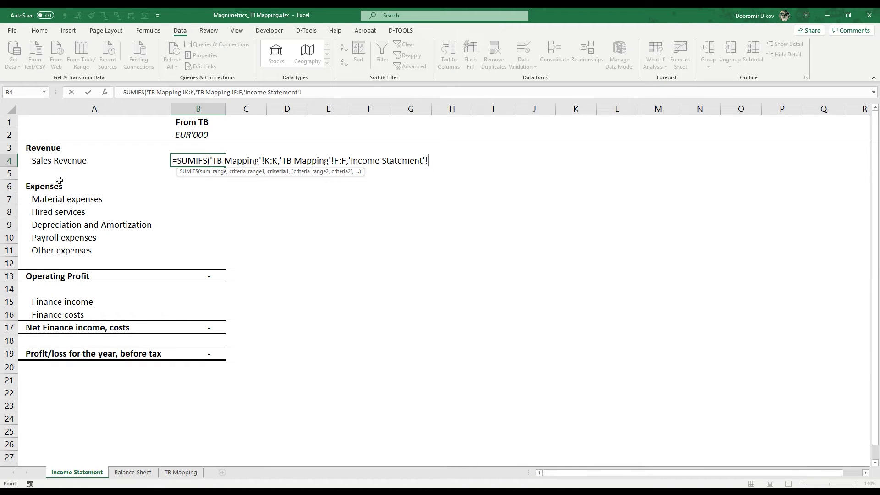
click(60, 158)
key(ctrl+Return)
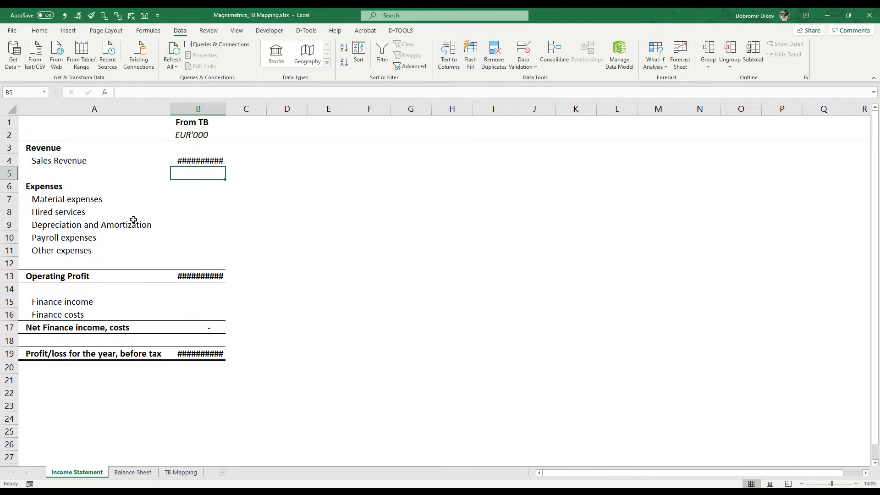
Step: AutoFit column B and prefix the B4 formula with a minus so revenue shows positive
key(alt+h)
key(o)
key(i)
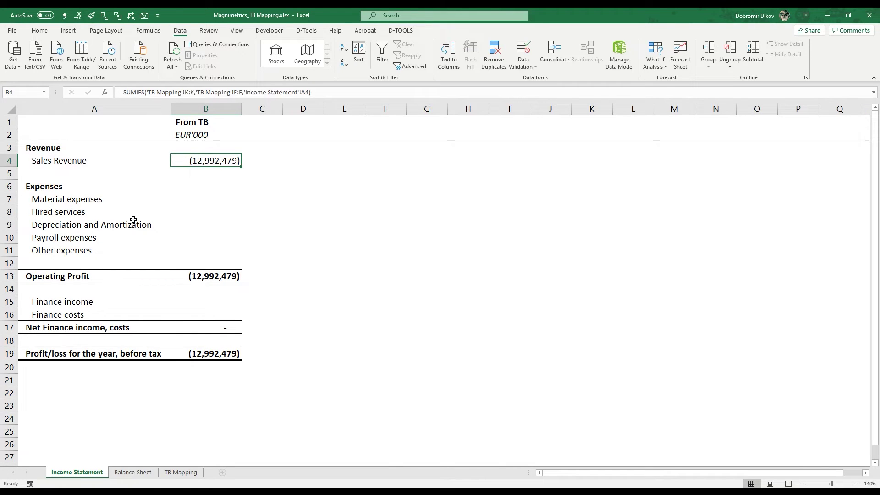
key(F2)
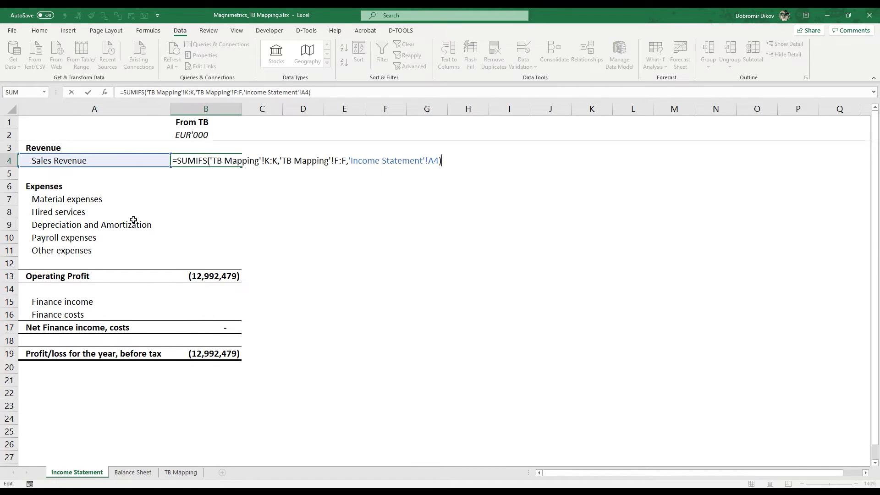
key(Left)
key(Left)
key(Left)
key(Left)
key(Left)
key(Left)
key(Left)
key(Left)
key(Left)
key(Left)
key(Left)
key(Left)
key(Left)
key(Left)
key(Left)
key(Left)
key(Left)
key(Left)
key(Left)
key(Left)
text(-)
key(Return)
Step: Copy the B4 formula to the expense lines and the Finance income and Finance costs lines
key(Up)
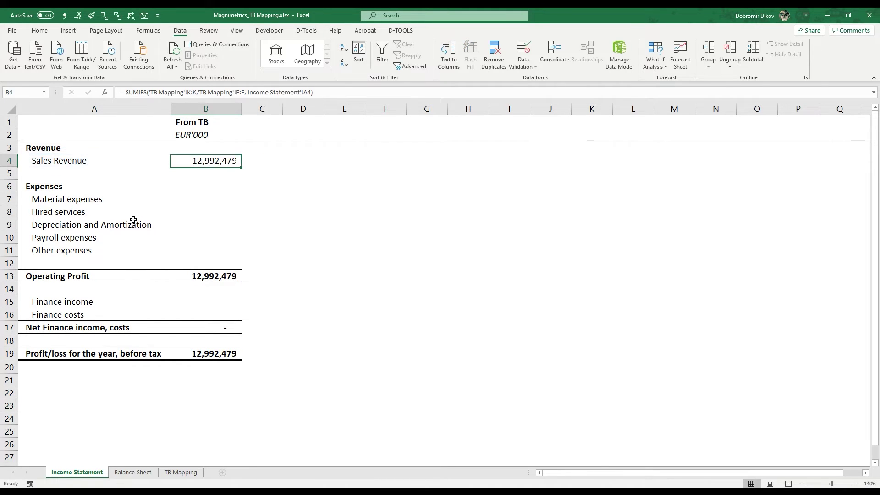
key(ctrl+c)
key(Down)
key(Down)
key(Down)
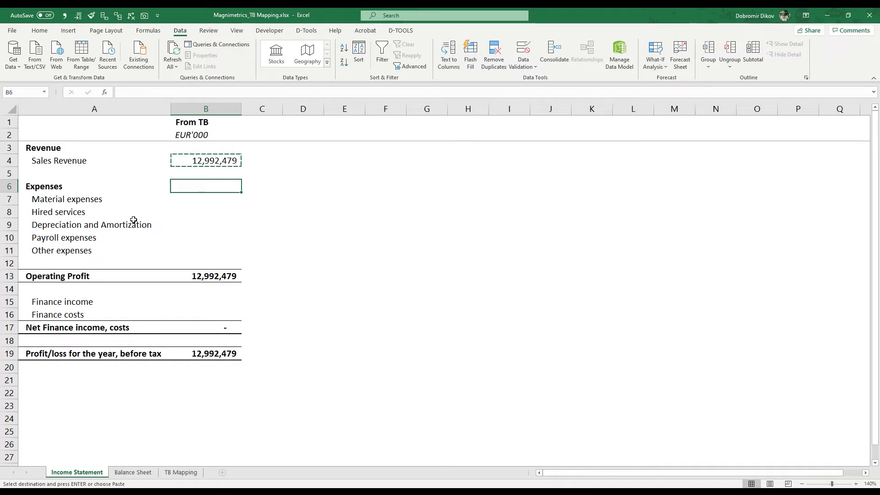
key(ctrl+v)
key(Down)
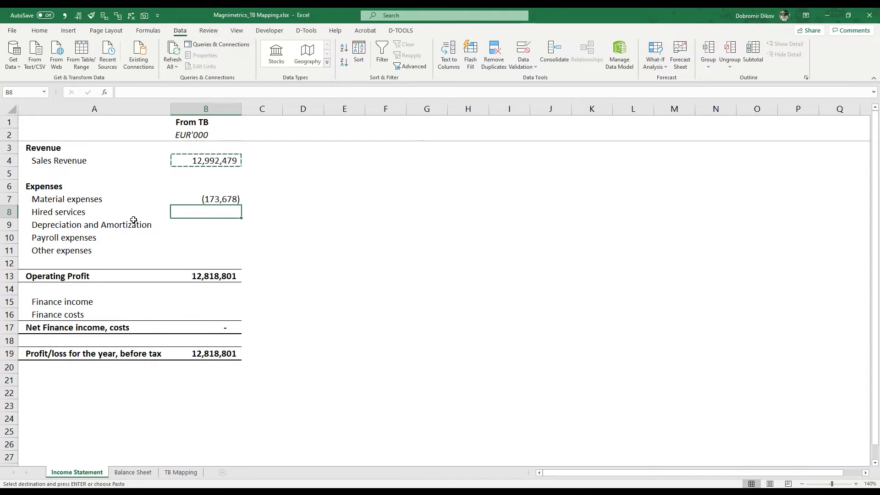
key(ctrl+v)
key(Down)
key(ctrl+v)
key(Down)
key(ctrl+v)
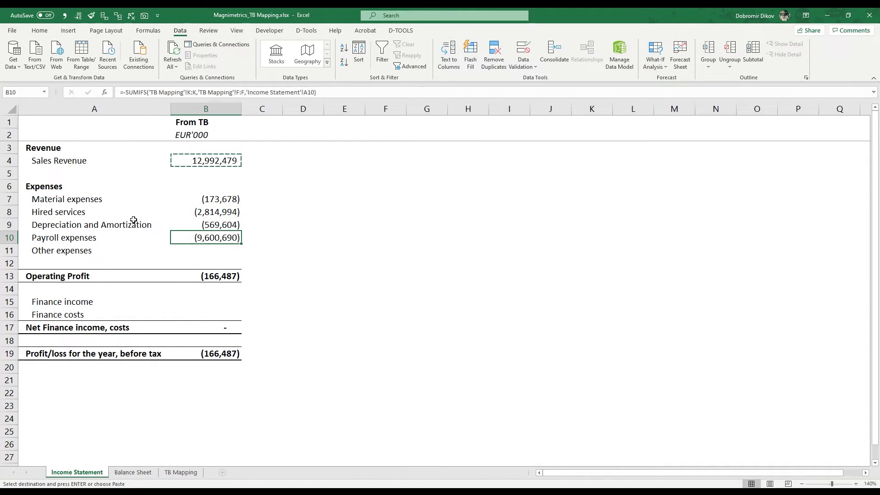
key(Down)
key(ctrl+v)
key(Down)
key(Down)
key(Down)
key(Down)
key(ctrl+v)
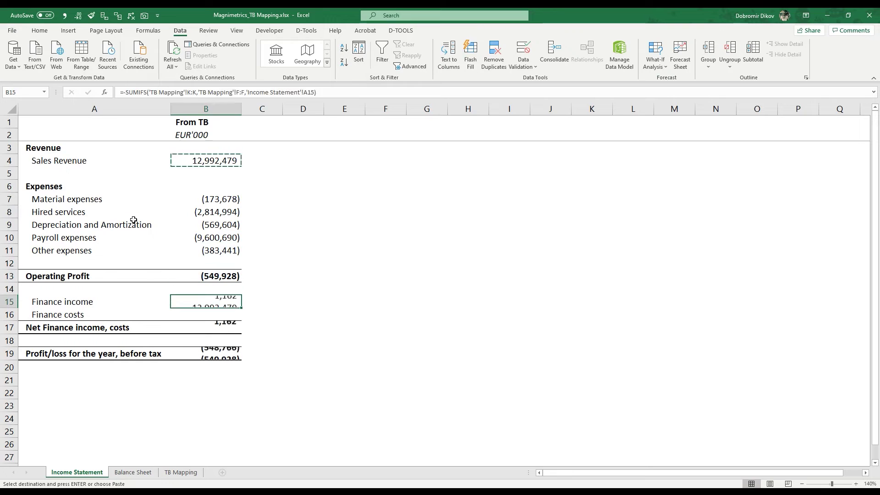
Step: Compare the Finance costs label with its formula before moving to the Balance Sheet
key(Down)
key(ctrl+v)
key(Up)
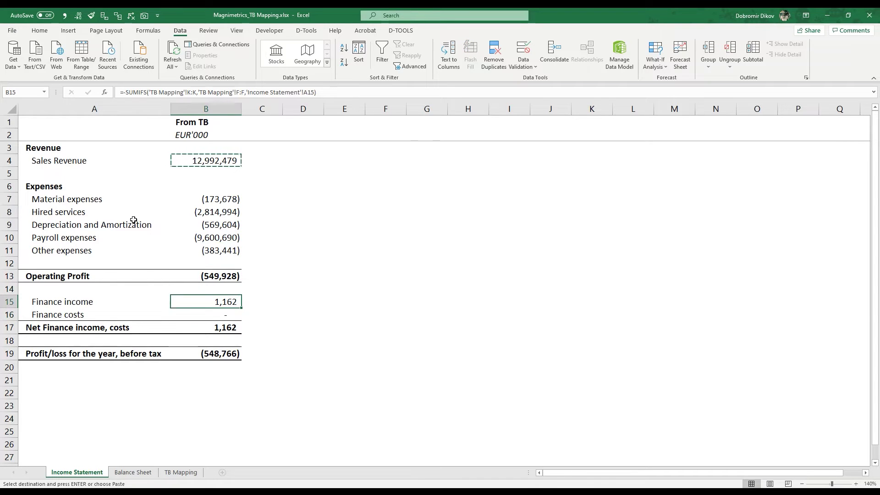
key(Down)
key(Left)
key(Right)
key(Left)
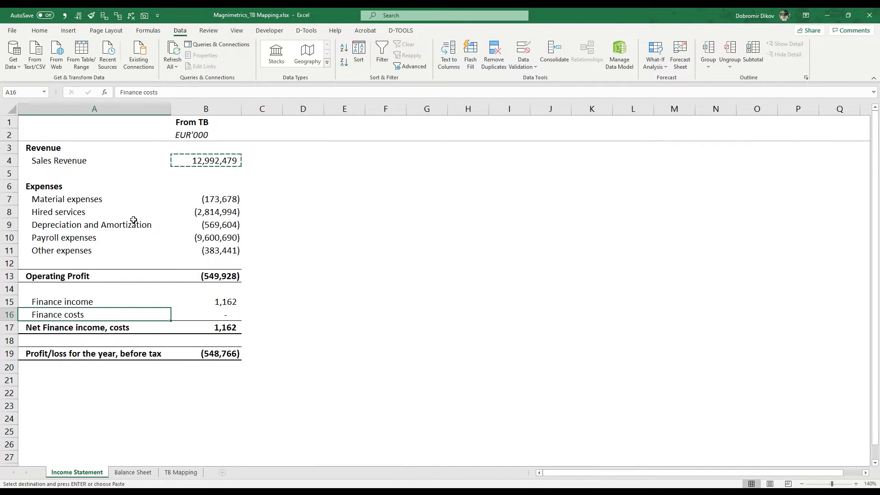
key(Right)
key(Left)
key(Right)
key(Left)
key(Right)
key(Left)
key(ctrl+Page_Down)
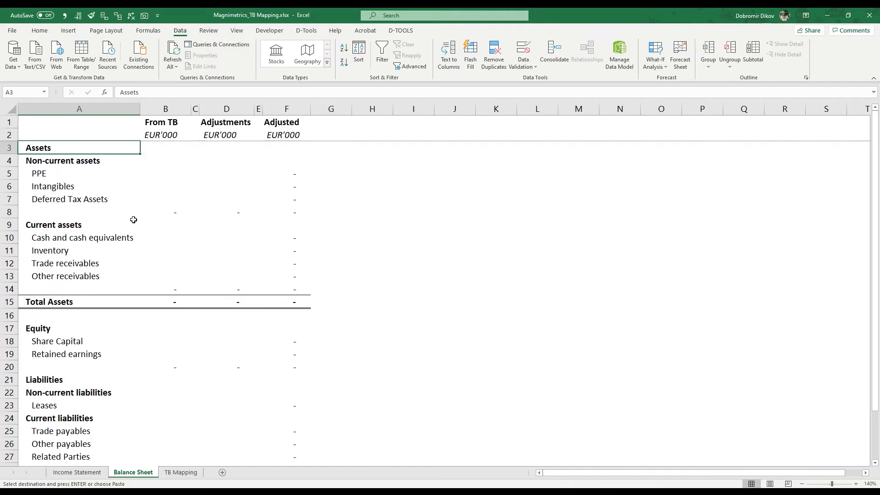
Step: On TB Mapping, correct account 620's class to 'Finance costs' and fill it to accounts 624 and 629
key(ctrl+Page_Down)
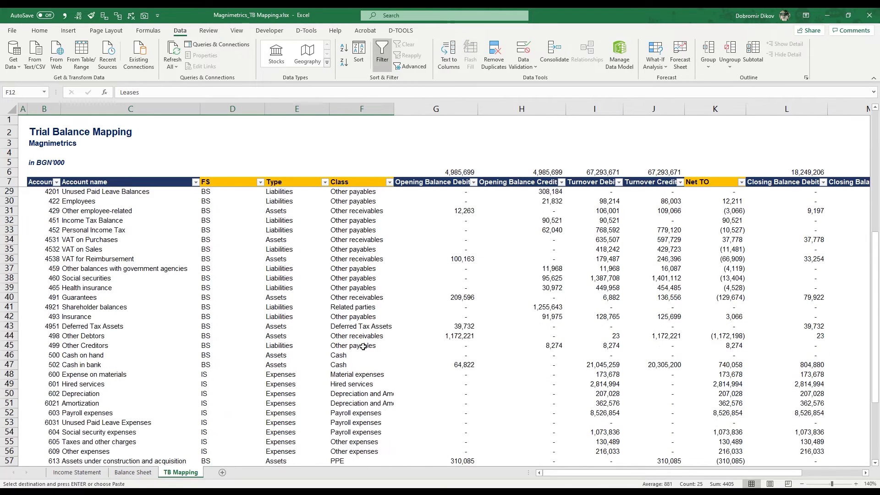
scroll(363, 347, down, 6)
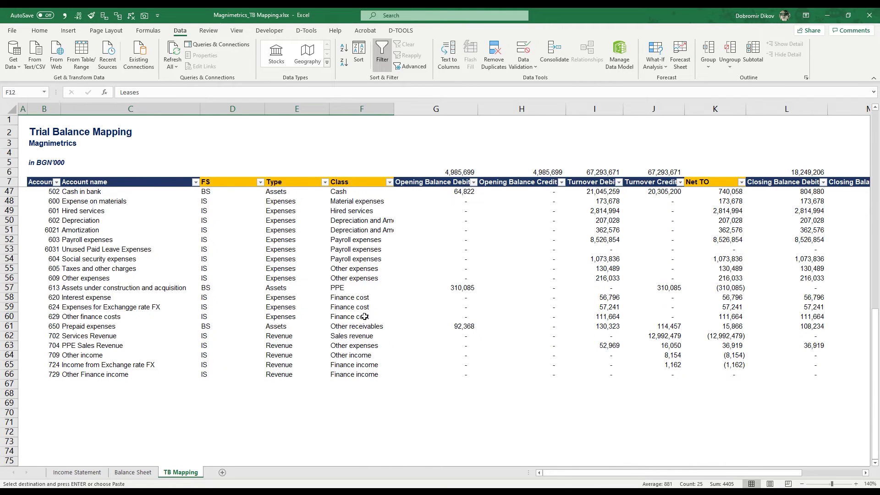
double_click(382, 298)
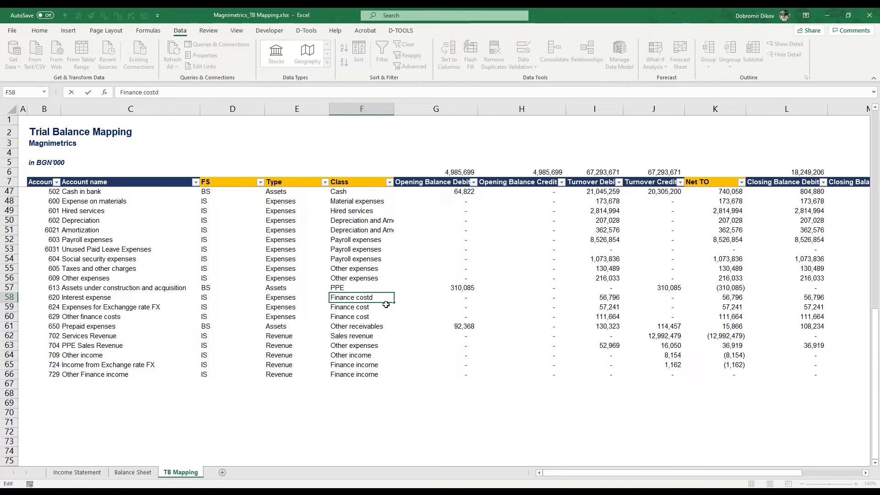
text(s)
drag(393, 303, 391, 319)
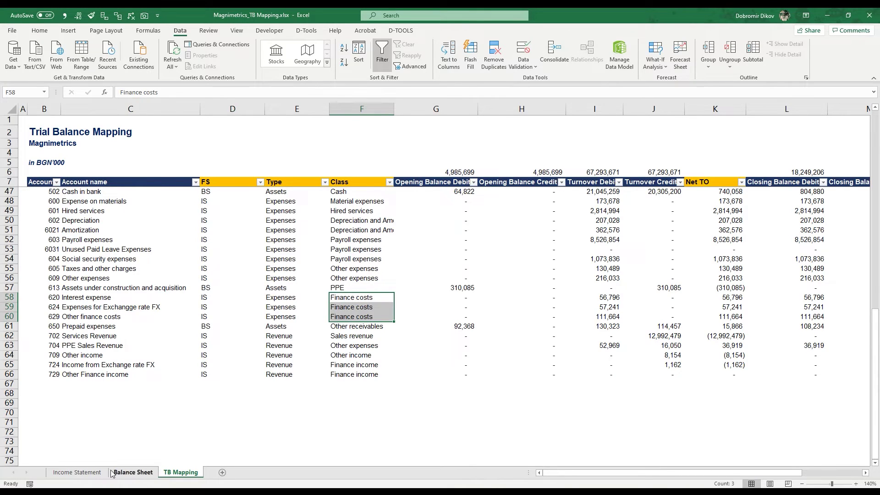
click(77, 473)
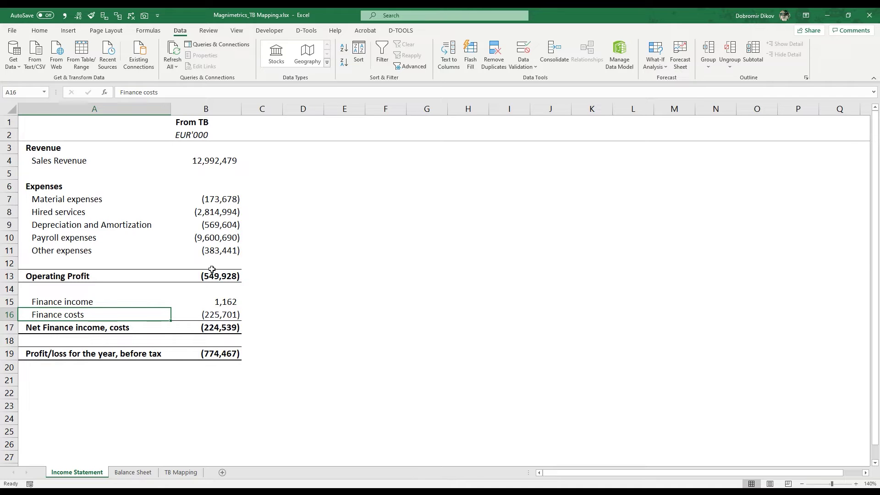
Step: Review account numbers and FS, Type and Class mappings for rows 8–31, then return to the statements
click(185, 474)
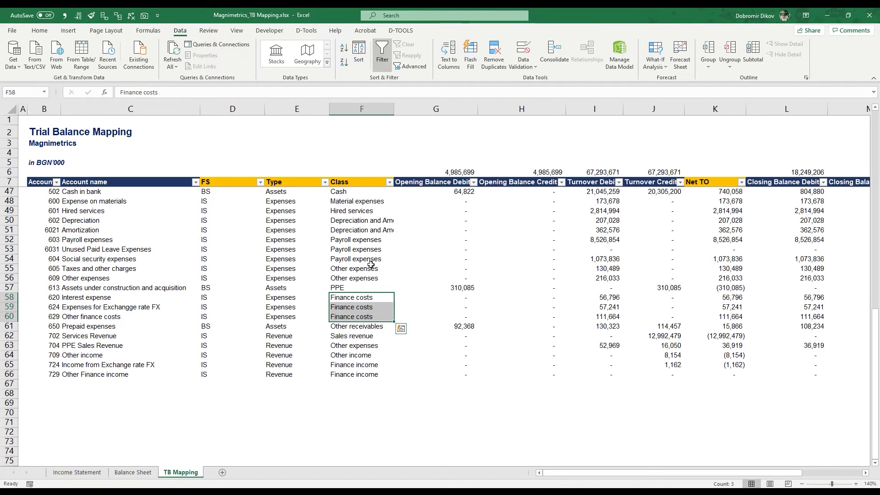
scroll(367, 275, up, 13)
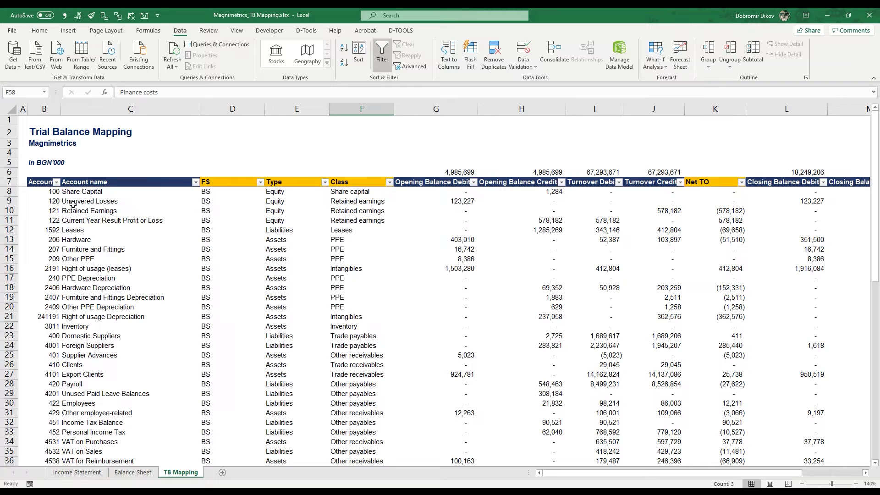
drag(51, 192, 57, 337)
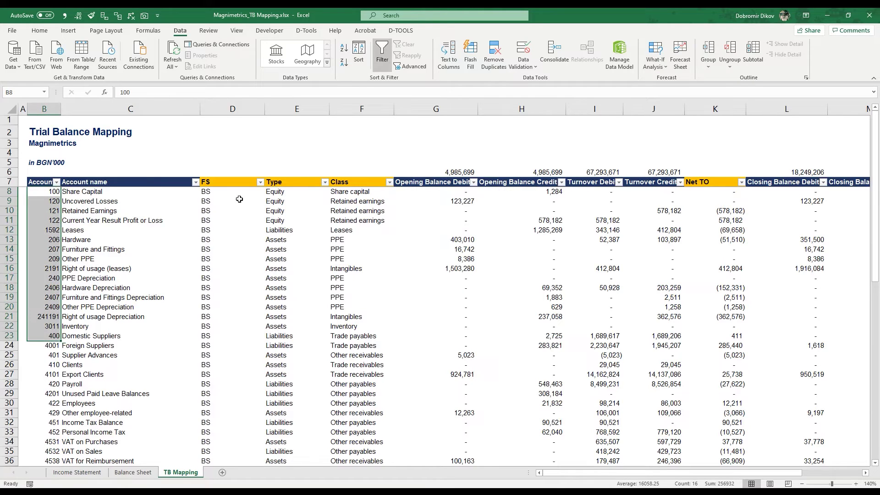
drag(239, 195, 389, 415)
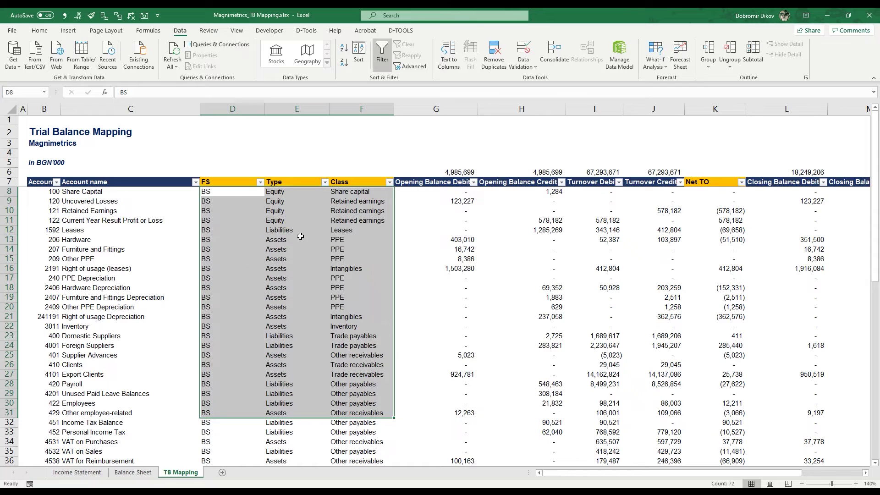
scroll(248, 305, down, 11)
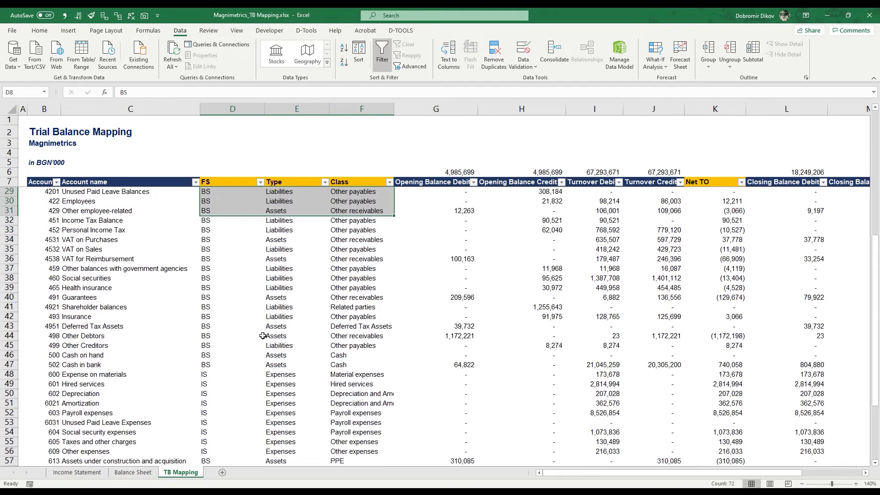
click(77, 473)
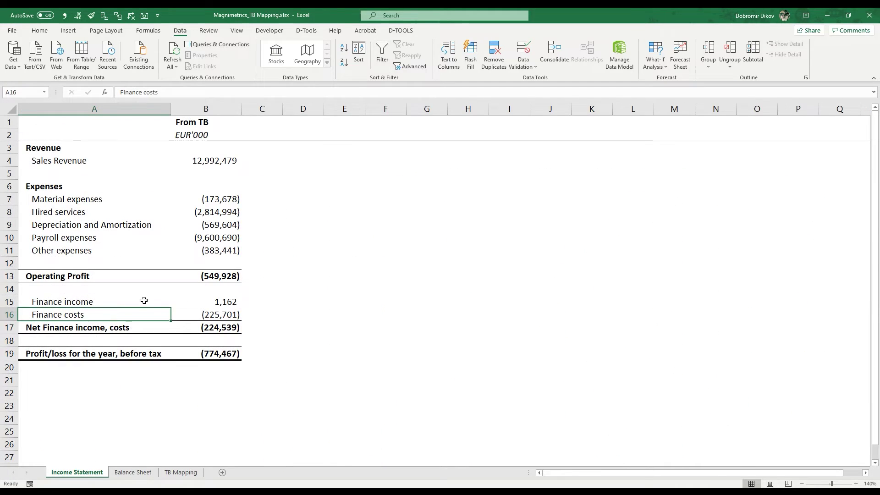
click(133, 473)
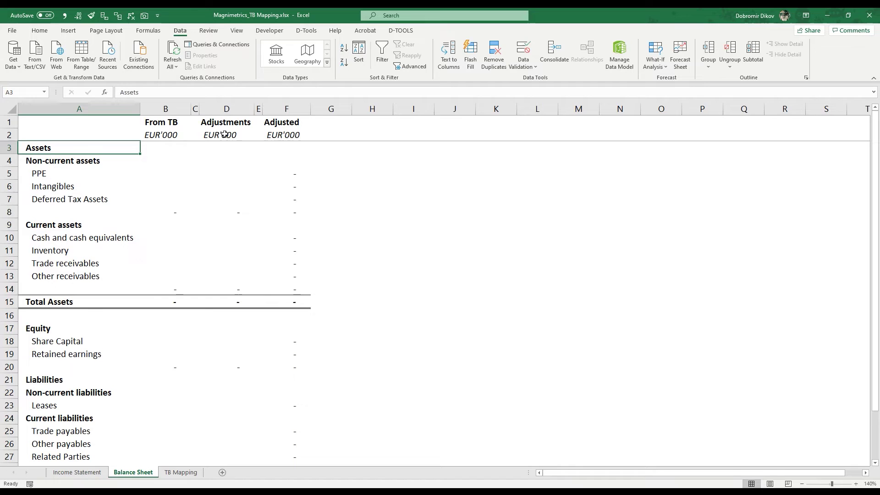
Step: Build a SUMIFS in Balance Sheet B5 summing TB Mapping Net CB where the caption matches PPE in A5
click(166, 177)
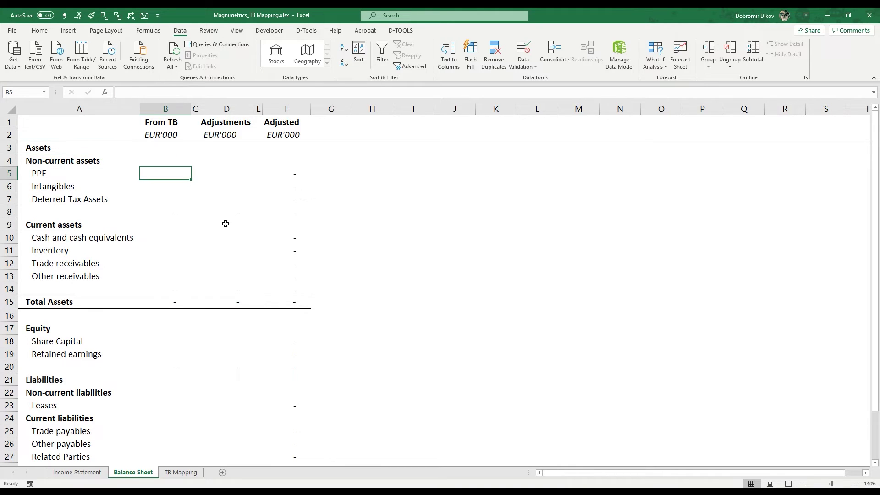
text(=sumi)
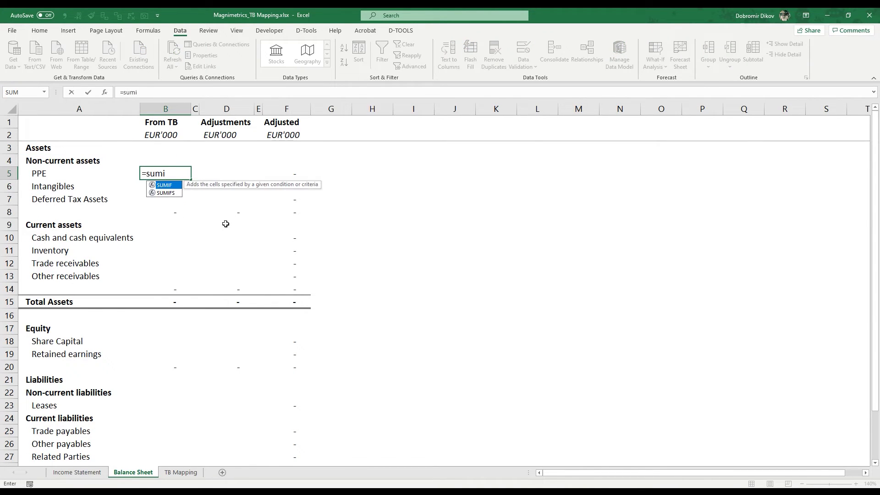
key(Down)
key(Tab)
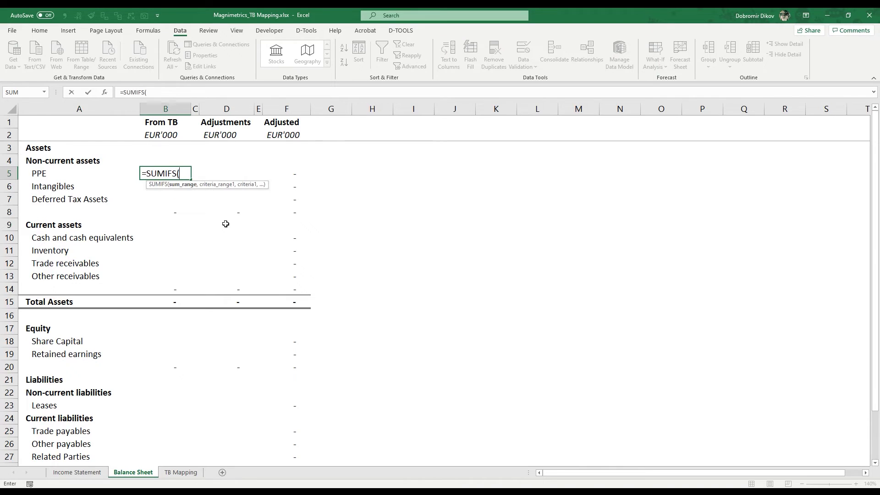
key(ctrl+Page_Down)
drag(844, 240, 757, 259)
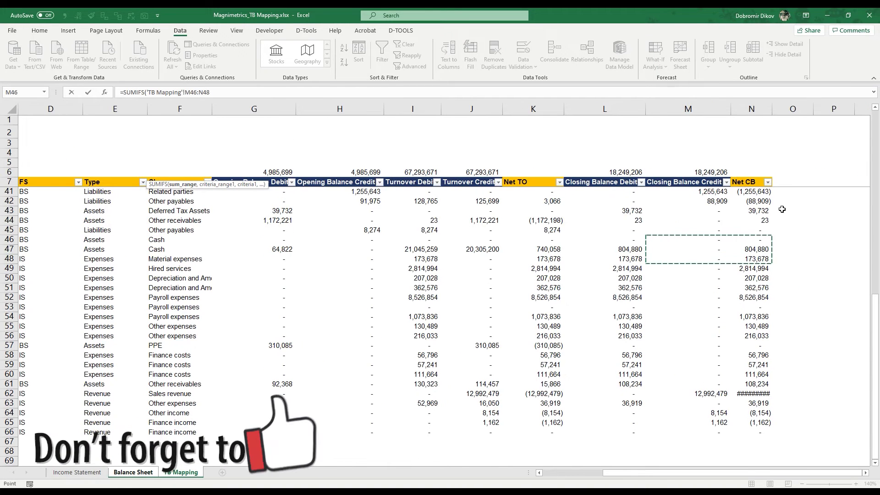
click(752, 109)
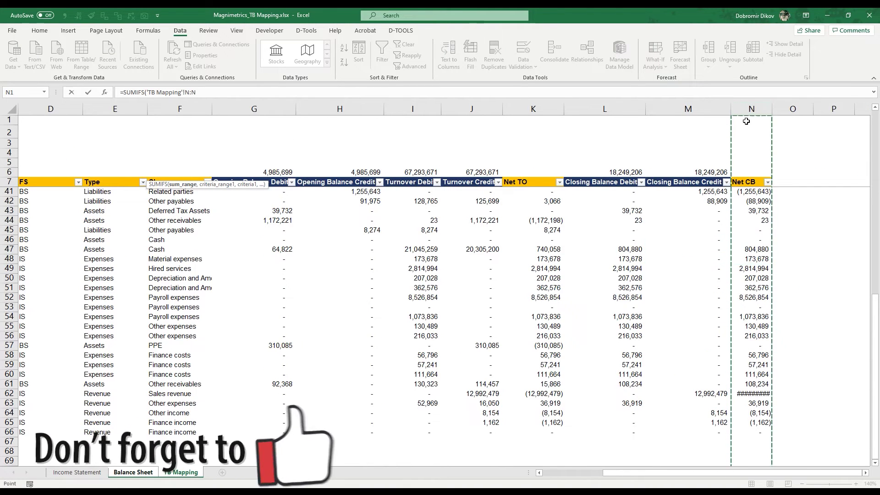
text(,)
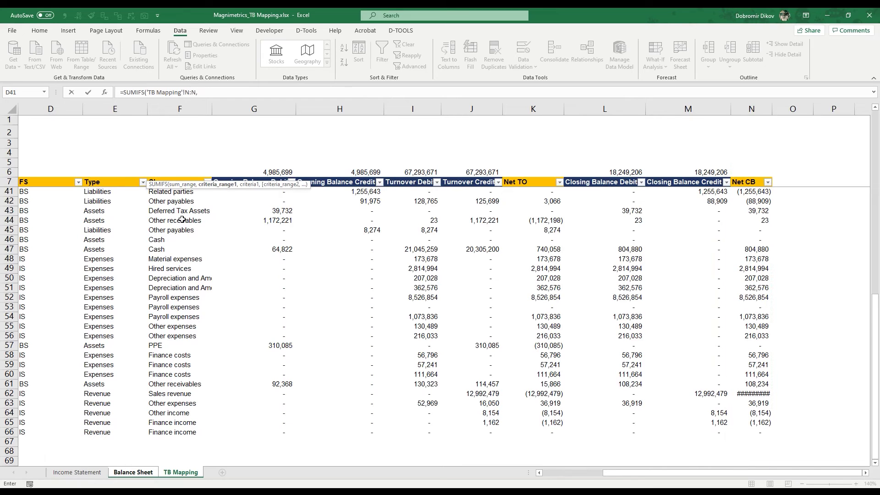
click(188, 108)
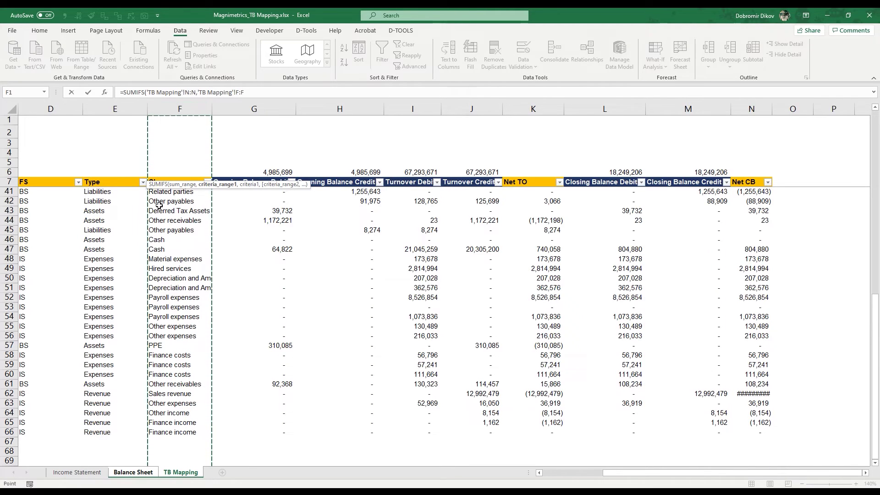
text(,)
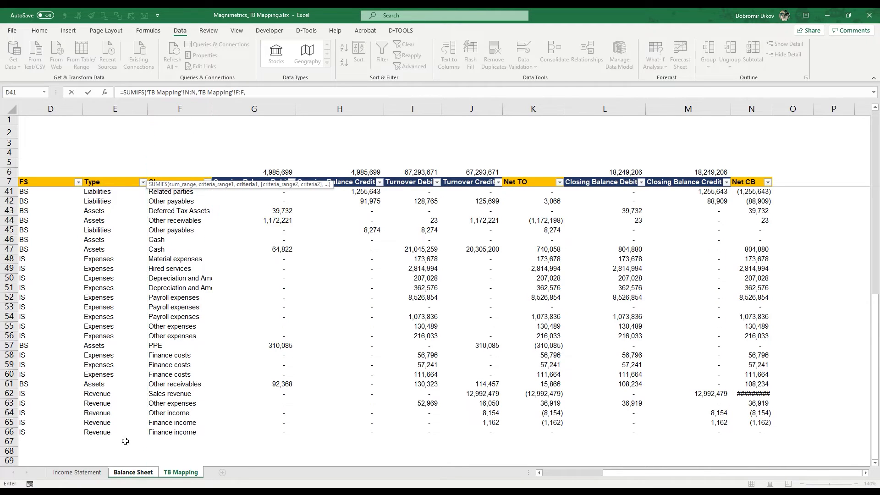
click(122, 475)
click(48, 173)
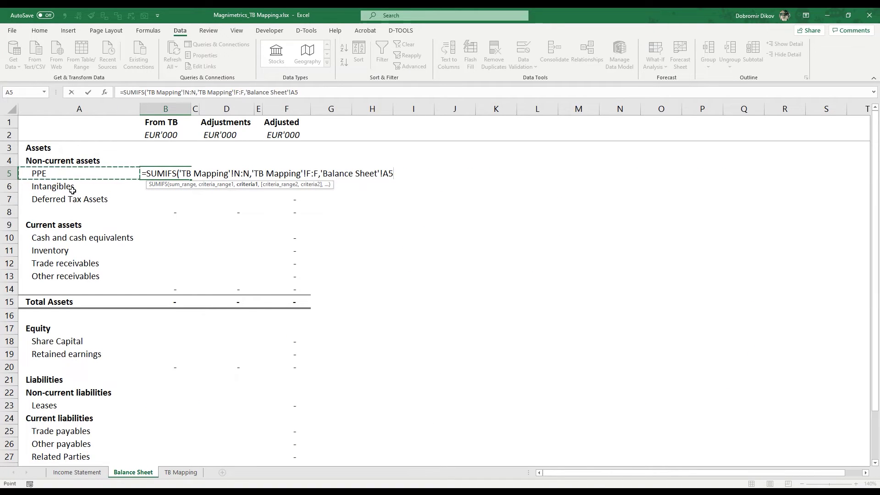
Step: Commit the PPE formula, fill it down to the lines through Deferred Tax Assets, and widen column F
key(Return)
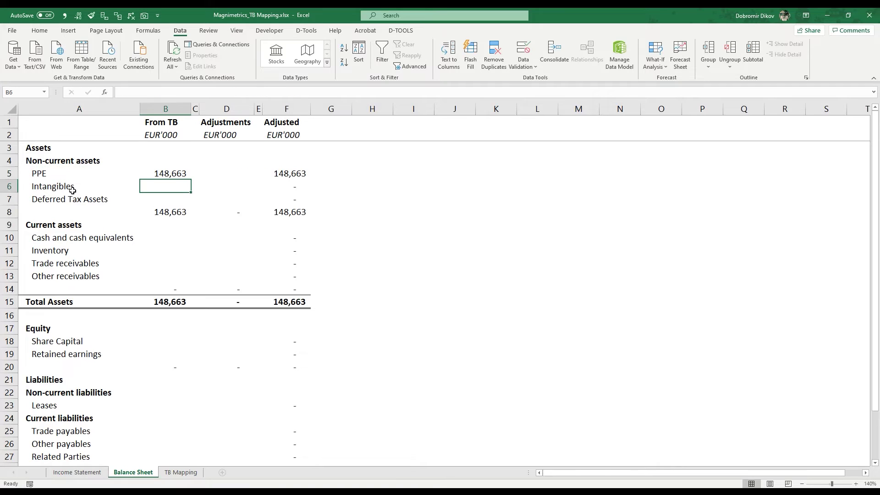
key(Up)
key(shift+Down)
key(shift+Down)
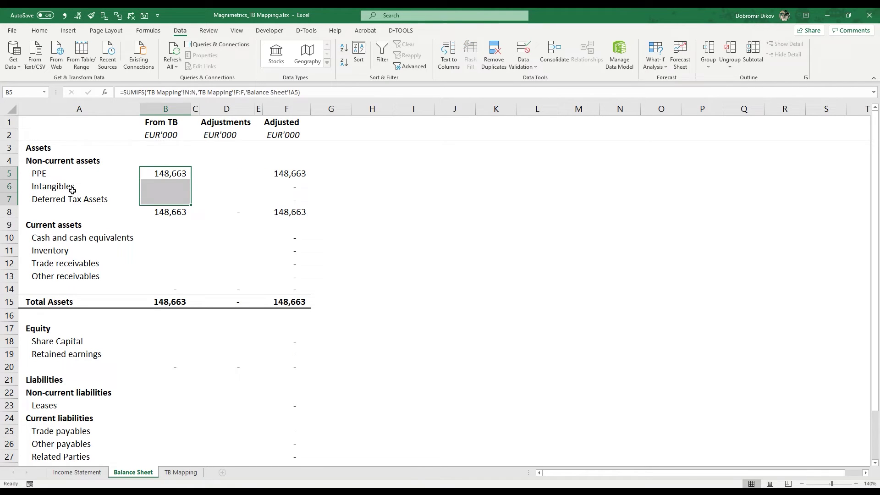
key(ctrl+d)
key(Right)
key(Right)
key(Right)
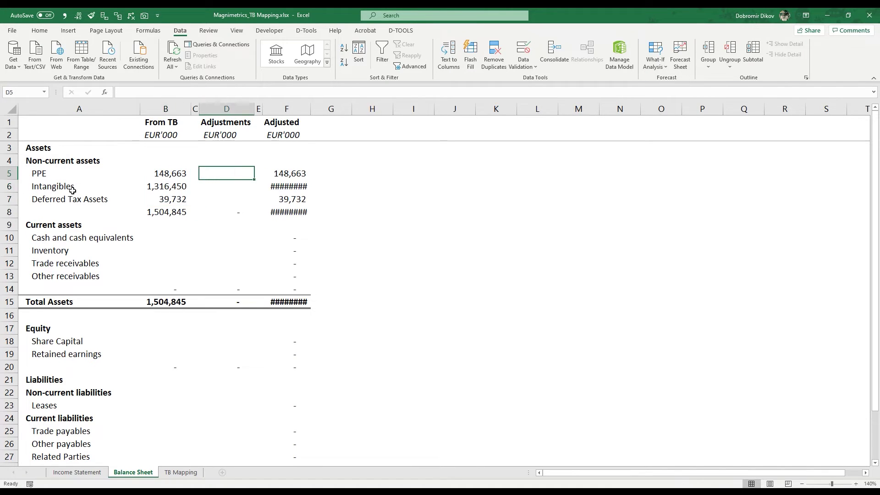
drag(318, 101, 324, 101)
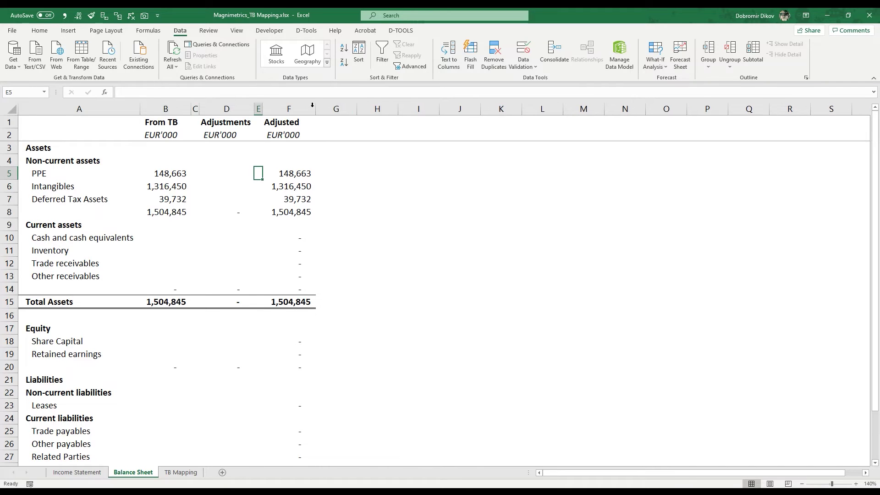
Step: Copy the SUMIFS into Cash, Inventory, Trade receivables and Other receivables
click(182, 202)
key(ctrl+c)
key(Down)
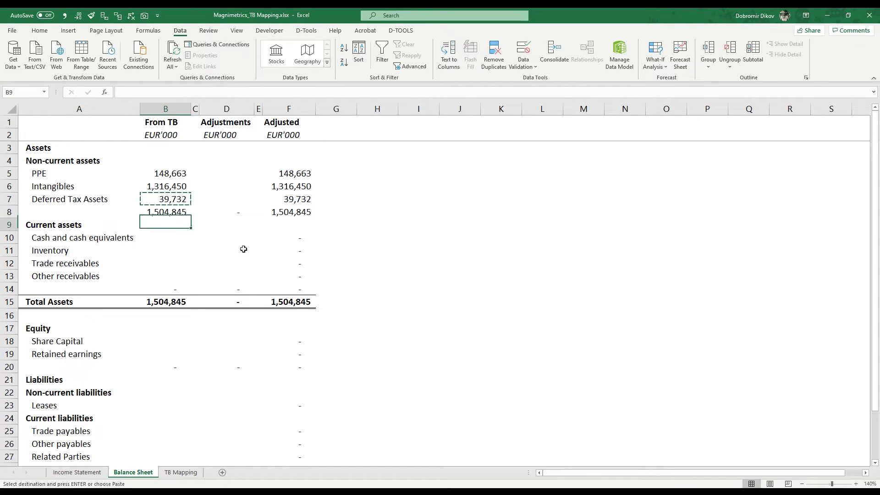
key(Down)
key(Down)
key(ctrl+v)
key(Down)
key(ctrl+v)
key(Down)
key(ctrl+v)
key(Down)
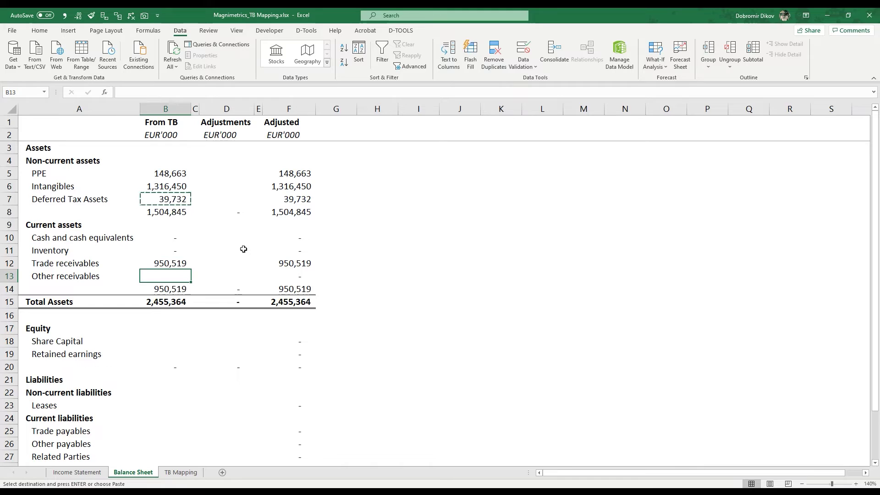
key(ctrl+v)
Step: Shorten the 'Cash and cash equivalents' caption to 'Cash'
key(Up)
key(Up)
key(Up)
key(Left)
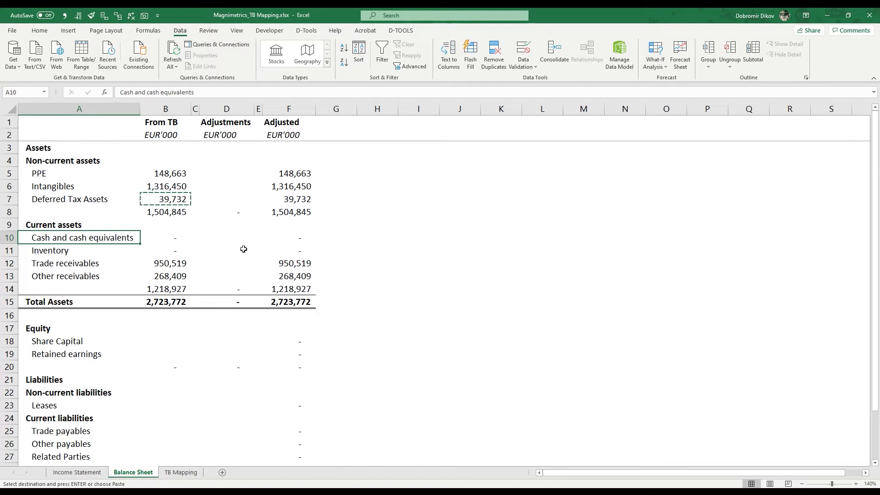
key(F2)
key(ctrl+shift+Left)
key(ctrl+shift+Left)
key(ctrl+shift+Left)
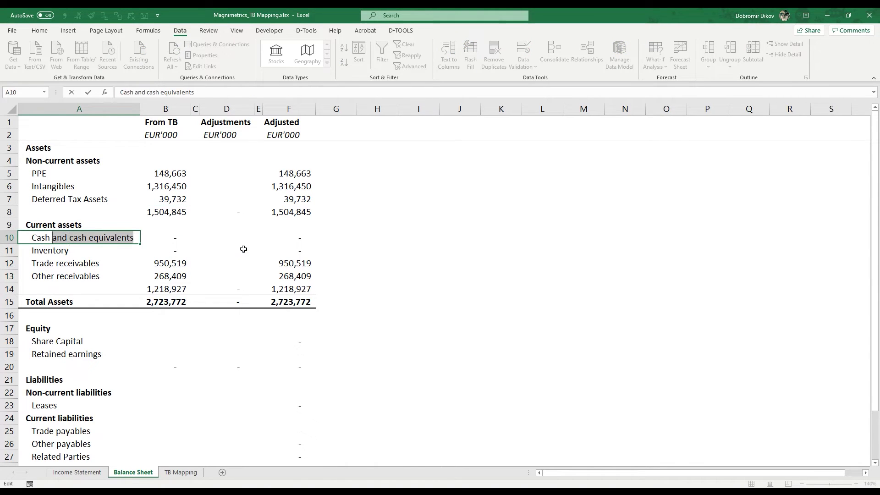
key(shift+Left)
key(BackSpace)
key(Return)
key(Up)
key(Right)
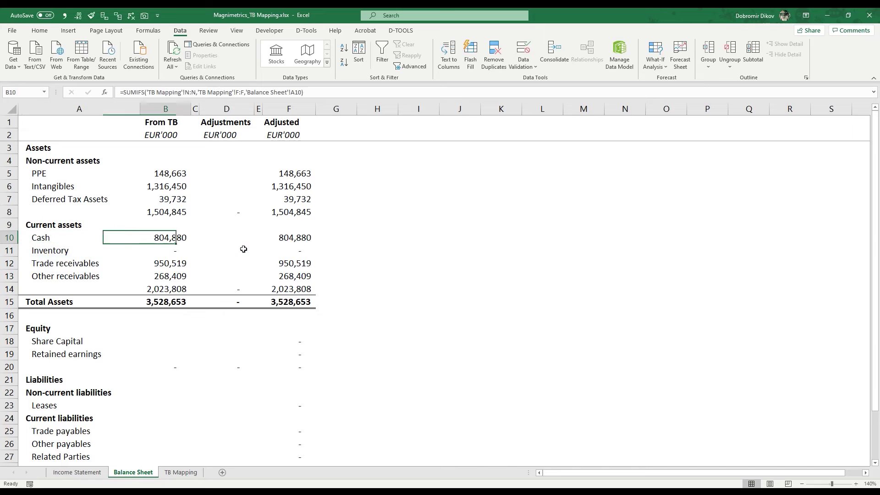
key(Down)
key(Down)
key(Down)
key(Down)
key(Down)
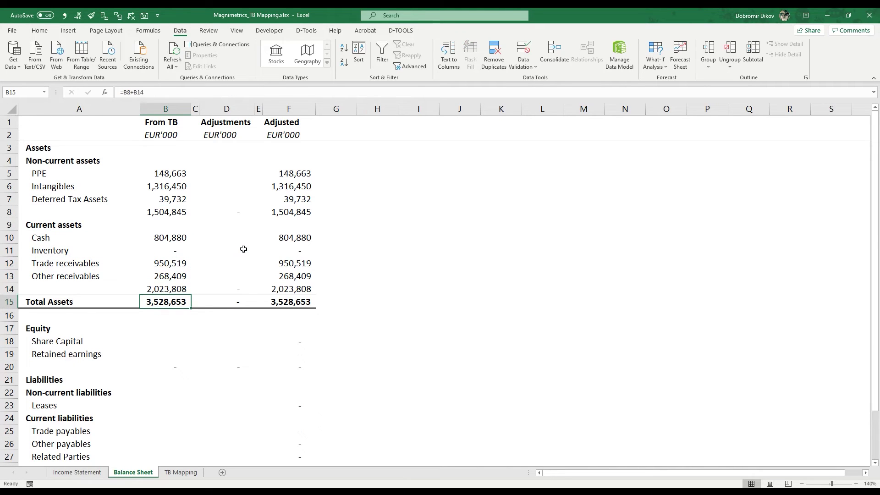
Step: Paste the SUMIFS into Share Capital and Retained earnings, and negate the Share Capital formula
key(Up)
key(Up)
key(ctrl+c)
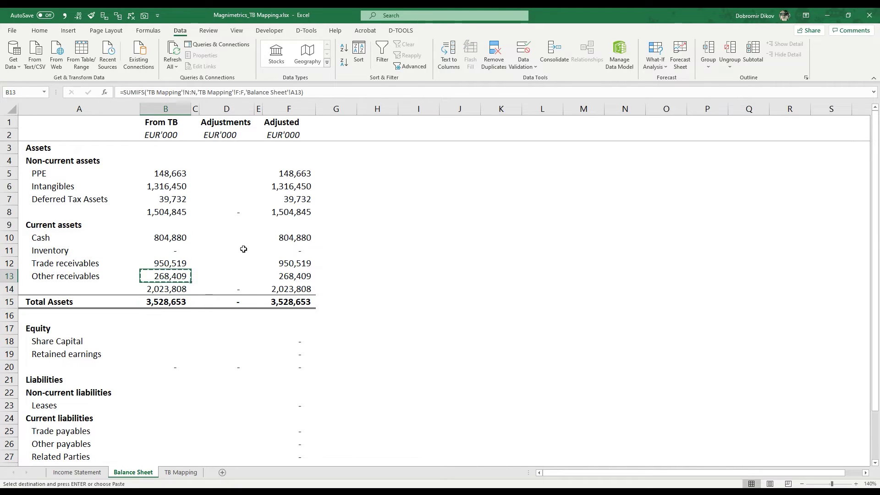
key(Down)
key(Down)
key(Down)
key(Down)
key(Down)
key(ctrl+v)
key(Down)
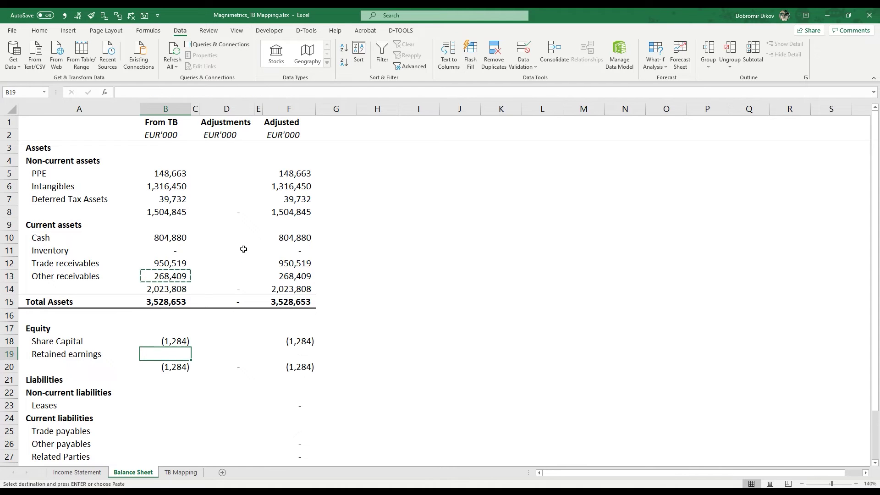
key(ctrl+v)
key(Up)
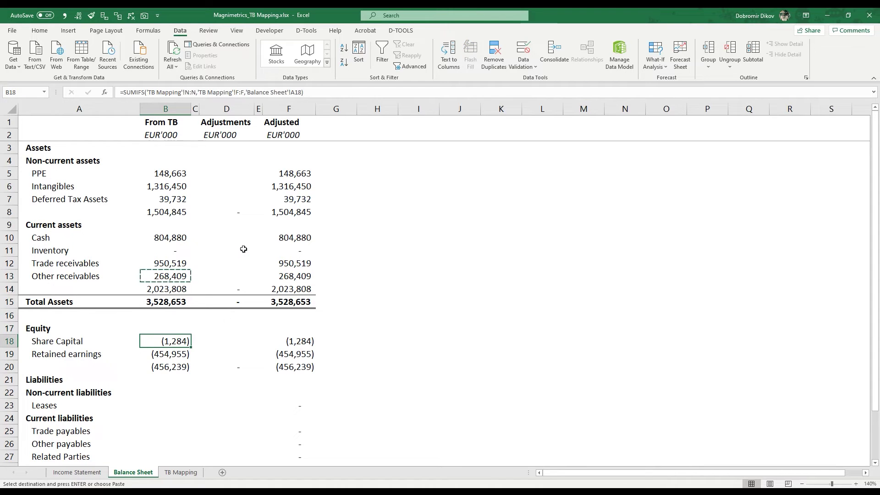
key(F2)
key(Home)
key(Right)
text(-)
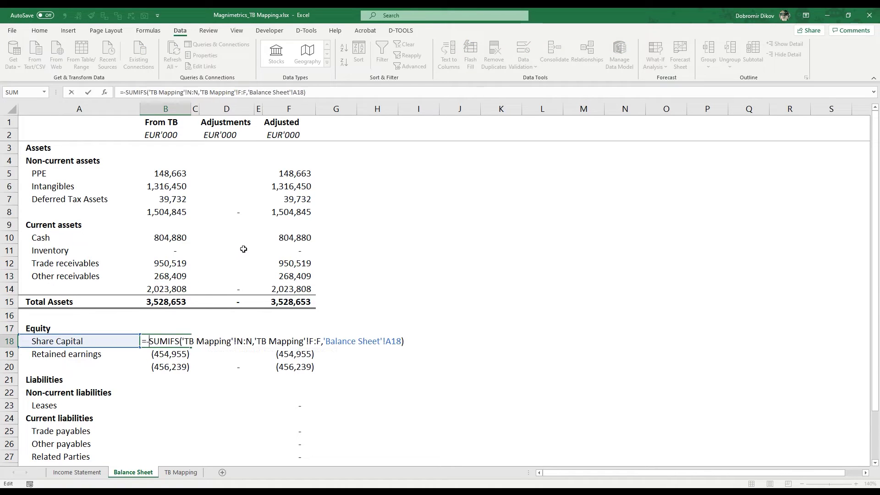
key(Return)
Step: Copy the negated formula to Retained earnings, Leases, Trade payables, Other payables and Related Parties
key(Up)
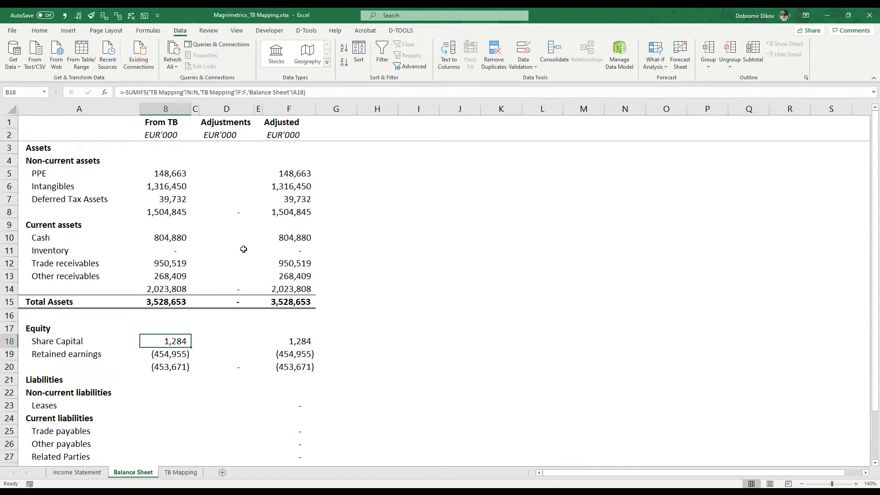
key(ctrl+c)
key(Down)
key(ctrl+v)
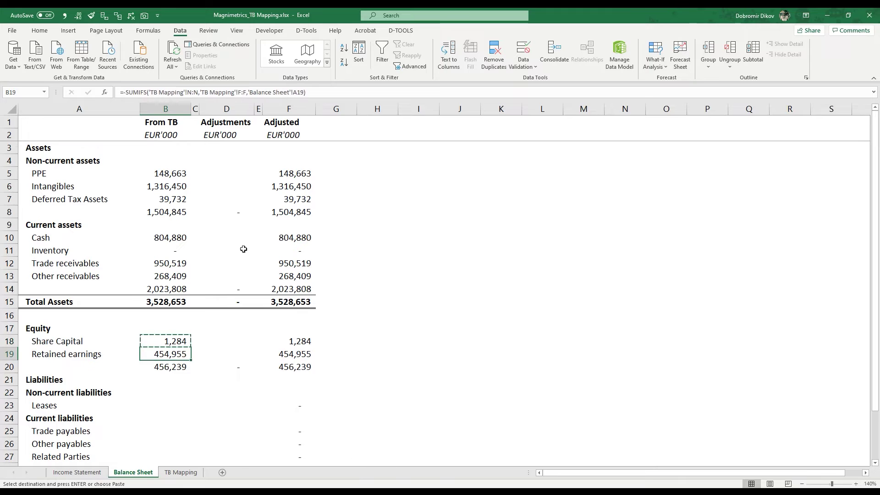
key(Down)
key(Down)
key(Down)
key(Down)
key(ctrl+v)
key(Down)
key(Down)
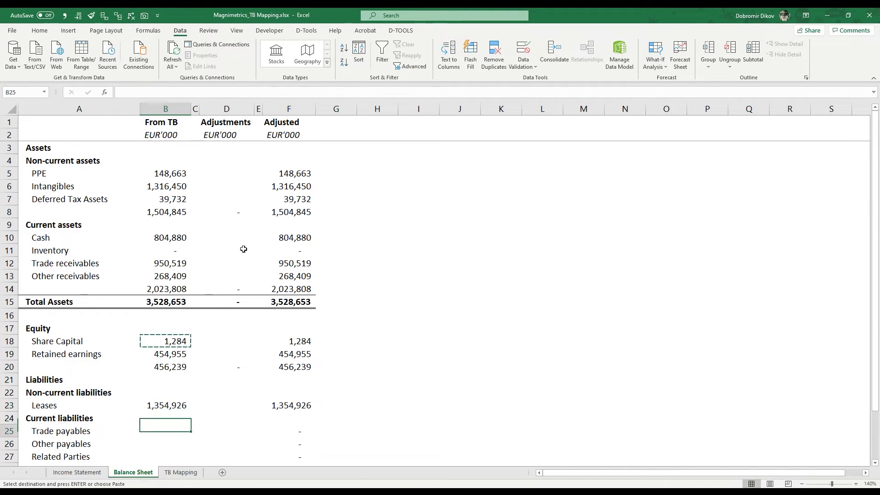
key(ctrl+v)
key(Down)
key(ctrl+v)
key(Down)
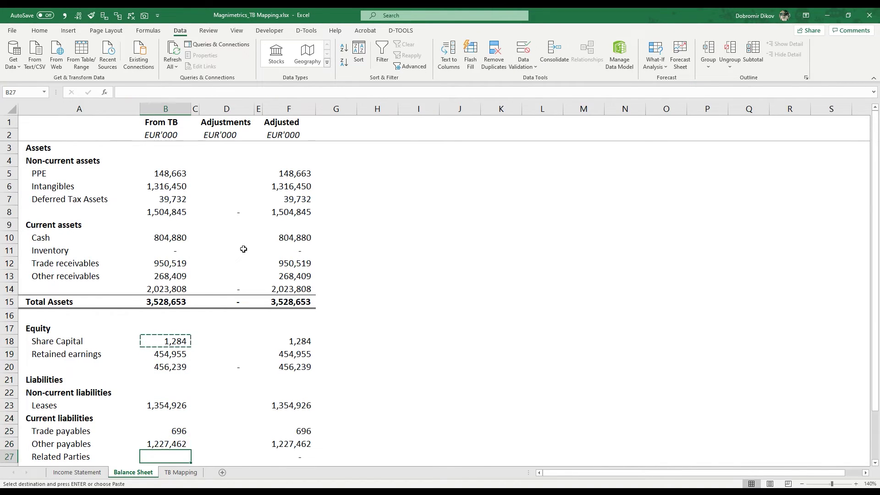
key(ctrl+v)
Step: Compare the (766,313) check difference with the Income Statement's profit before tax
key(Down)
key(Down)
key(Down)
key(Down)
key(Down)
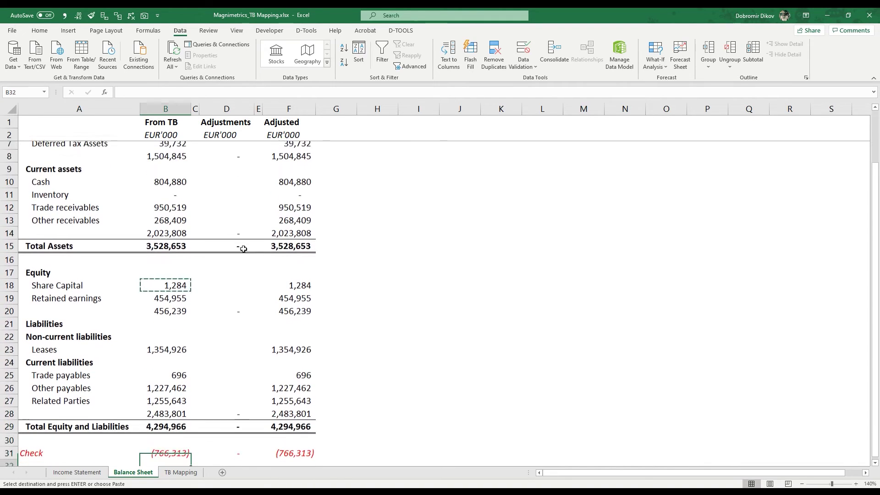
key(Down)
key(Up)
key(Up)
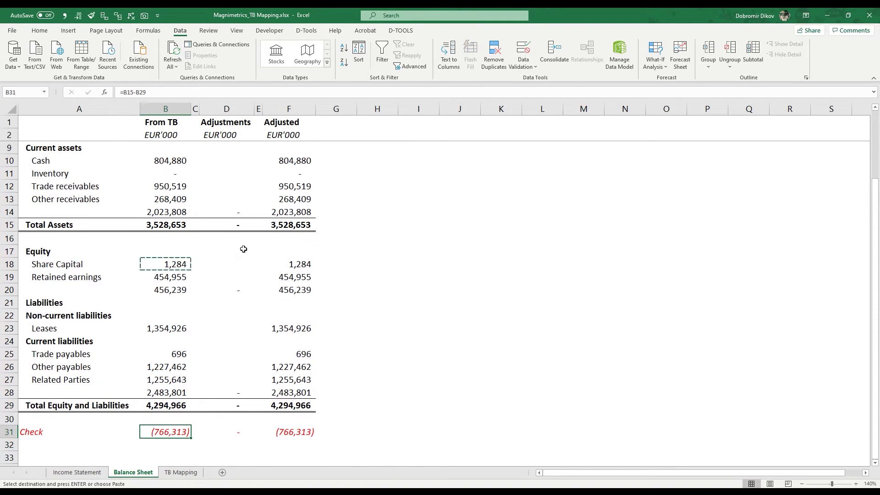
key(ctrl+Page_Up)
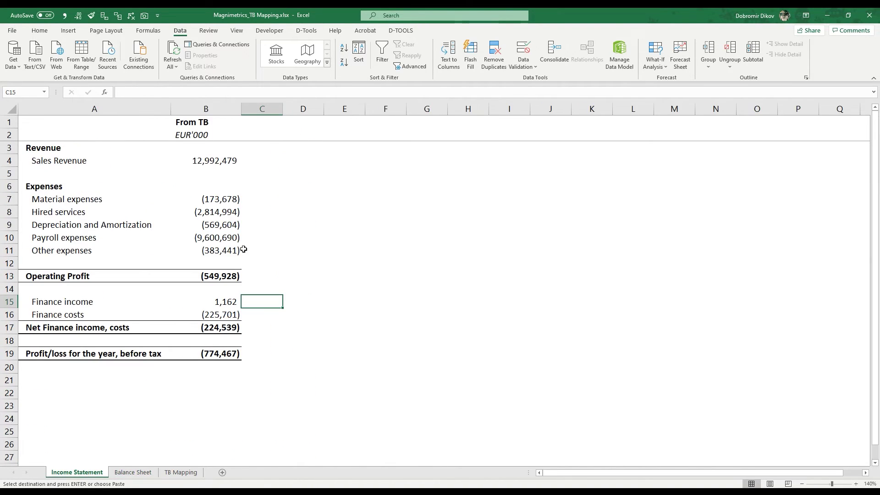
key(Down)
key(Down)
key(Down)
key(Down)
key(Left)
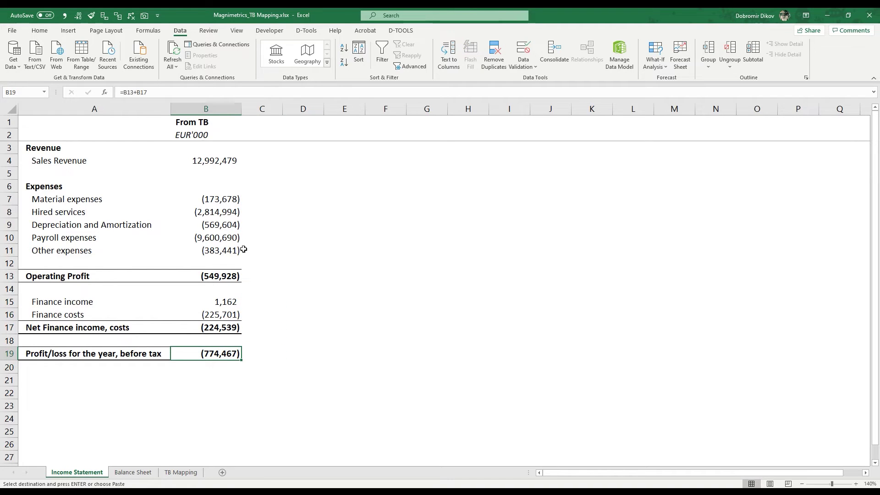
key(ctrl+Page_Down)
Step: Link the Retained earnings adjustment to the Income Statement's pre-tax loss of (774,467)
key(Right)
key(Right)
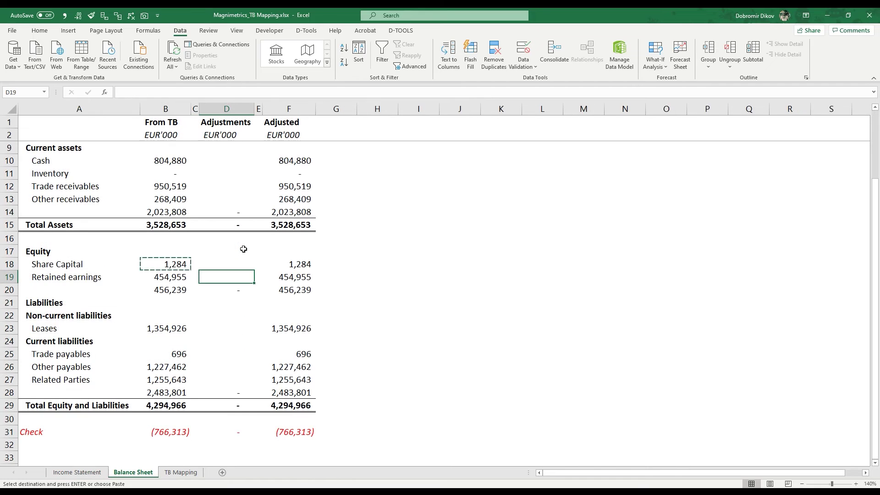
text(=)
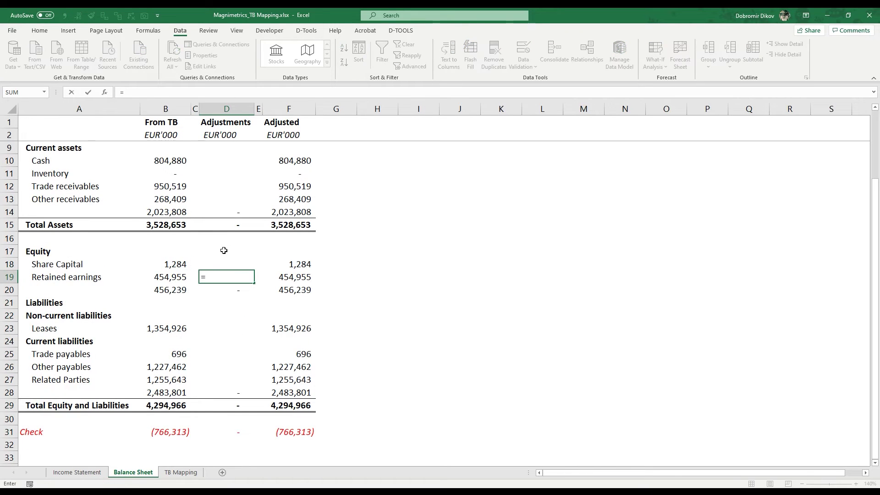
click(96, 477)
click(220, 352)
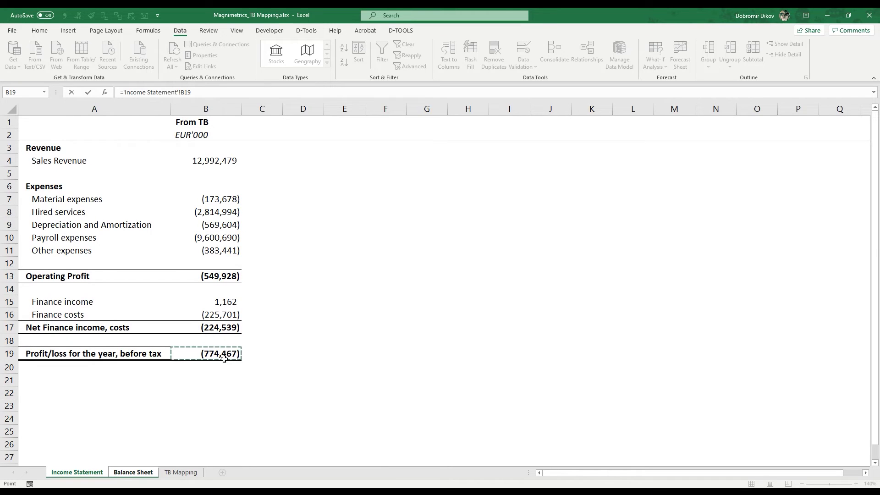
key(Return)
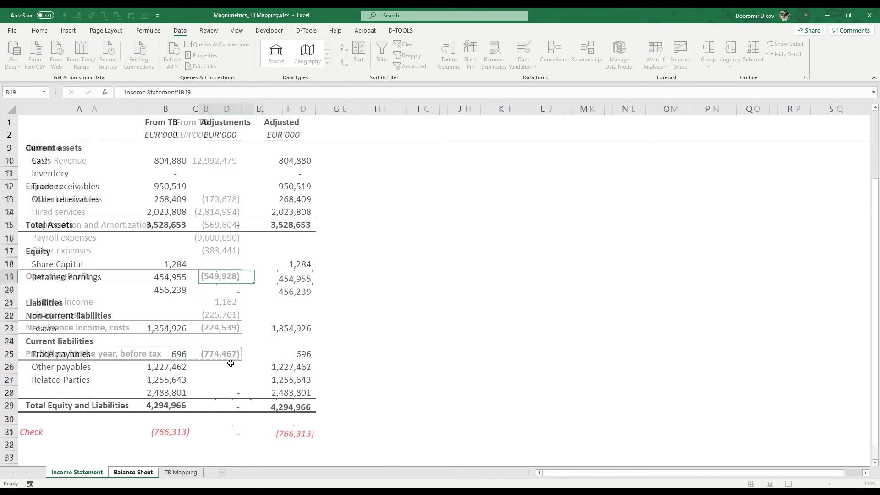
Step: Review the Adjusted column's reduced check of 8,154, then show the Income Statement
key(Right)
key(Right)
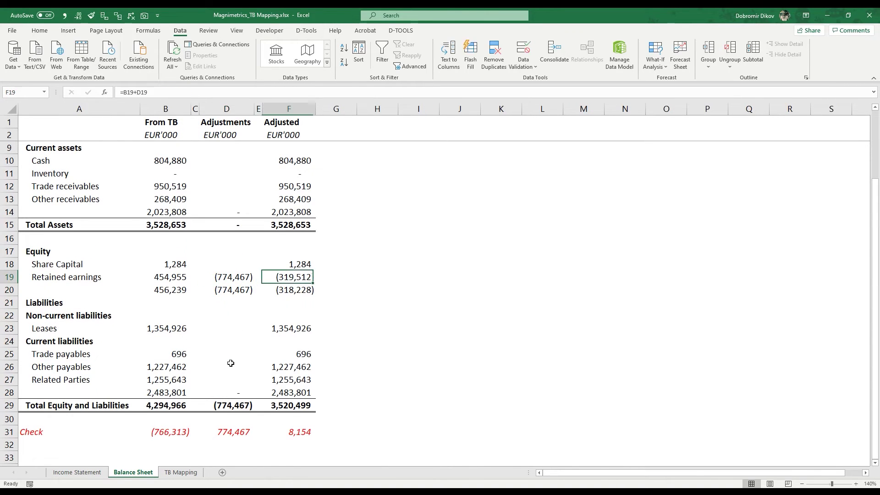
key(Down)
key(Down)
key(Down)
key(Down)
key(Down)
key(Down)
key(Down)
key(Down)
key(Down)
key(Down)
key(Down)
key(Down)
key(Down)
key(Down)
key(Down)
key(Up)
key(Up)
key(Up)
key(Up)
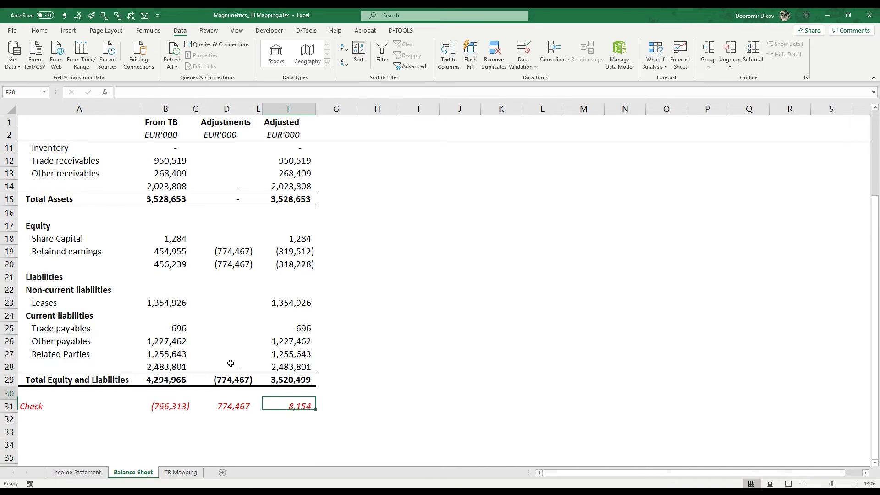
scroll(289, 289, up, 3)
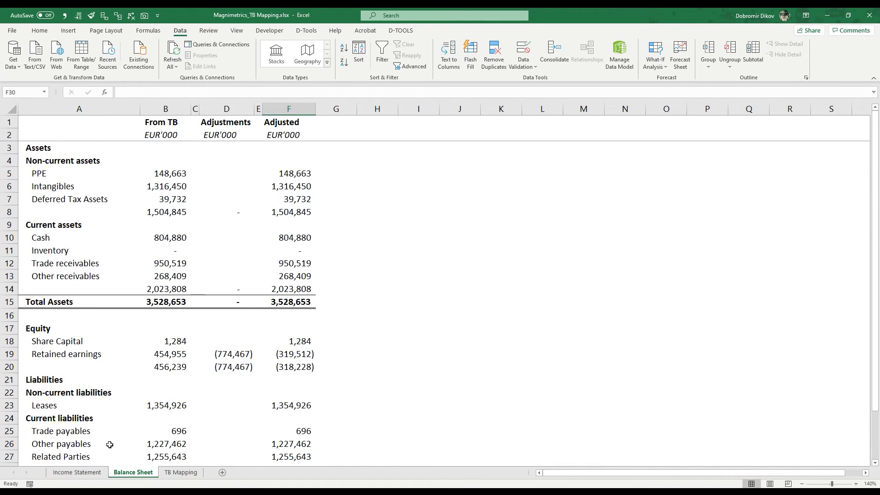
click(90, 473)
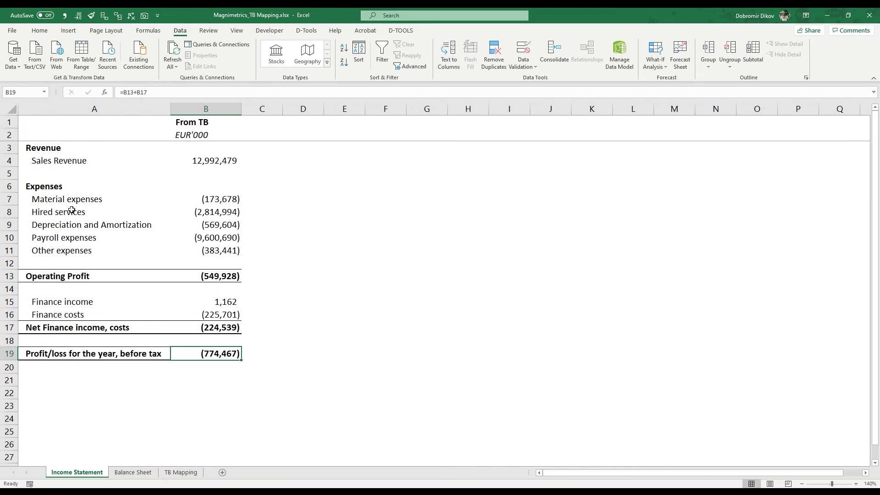
Step: Select the TB Mapping table B7:N66 and insert a PivotTable on a new sheet
click(186, 473)
scroll(223, 271, up, 6)
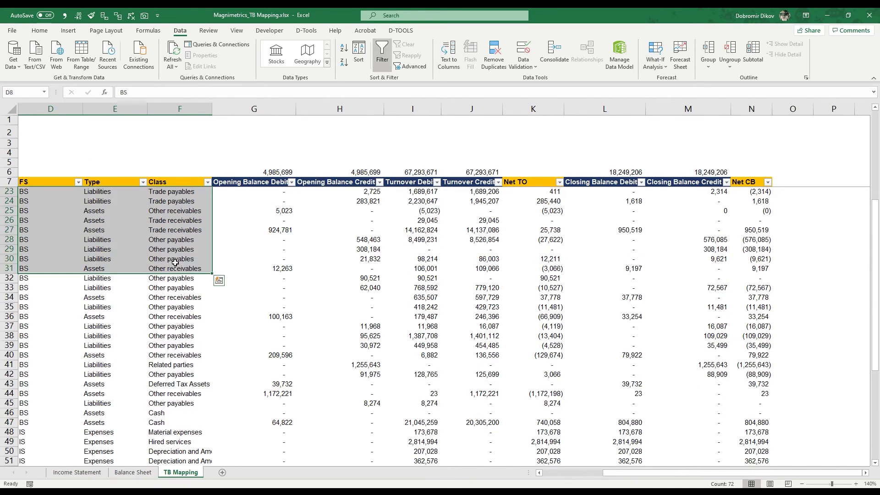
click(164, 181)
key(ctrl+Left)
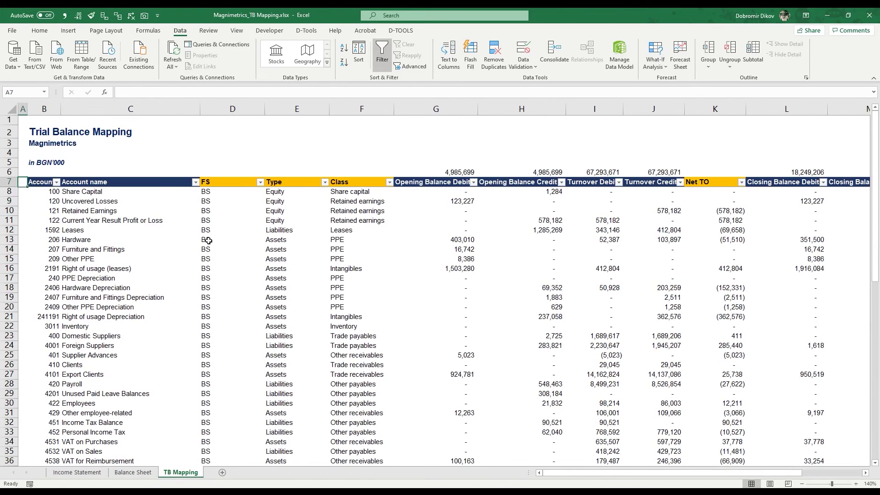
key(ctrl+shift+Right)
key(ctrl+shift+Down)
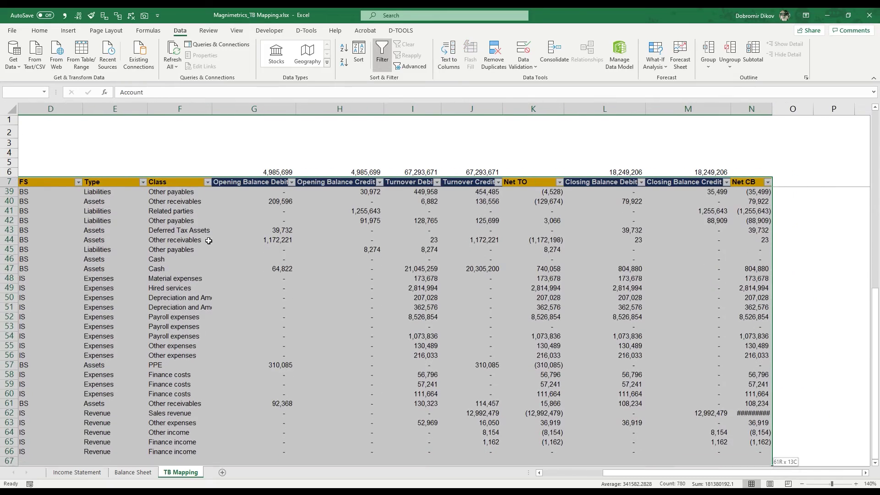
click(68, 30)
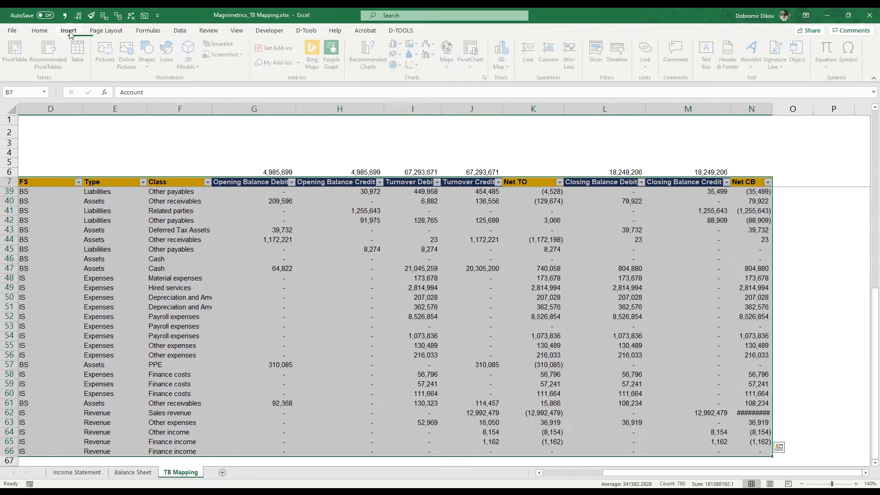
click(16, 53)
click(516, 316)
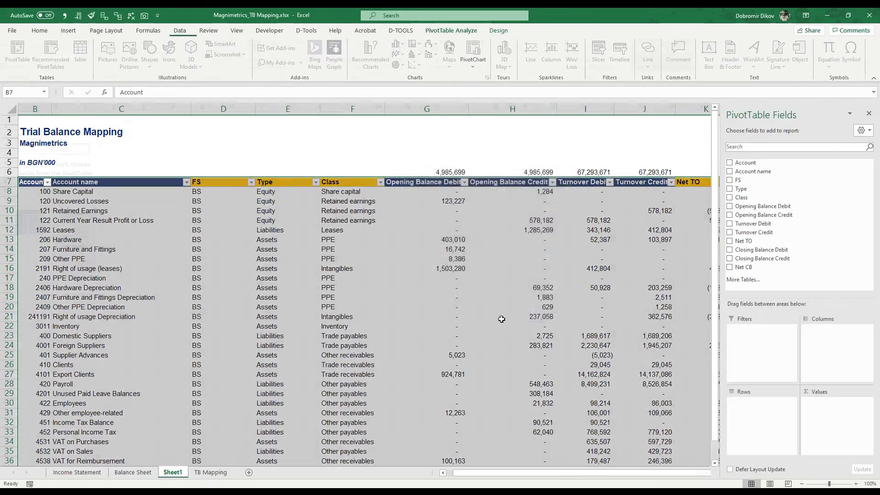
Step: Add FS, Type and Class as pivot rows, summing Net TO and Net CB
click(730, 180)
click(729, 189)
click(730, 198)
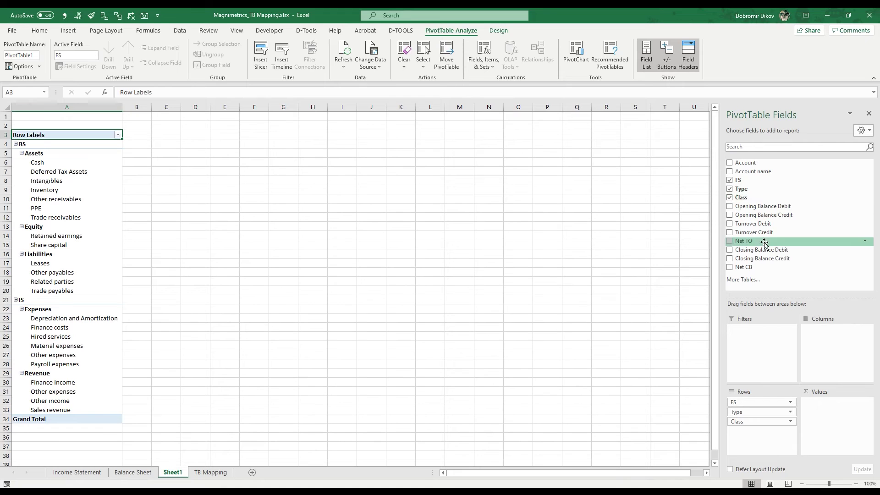
click(730, 241)
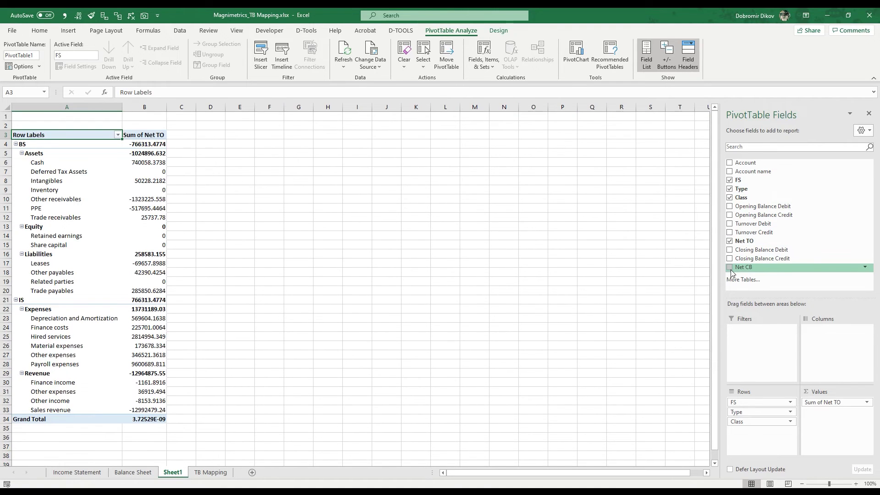
click(730, 267)
Step: Apply Comma Style to pivot value columns B:C and review the zero grand totals
drag(151, 106, 191, 110)
key(alt+h)
key(k)
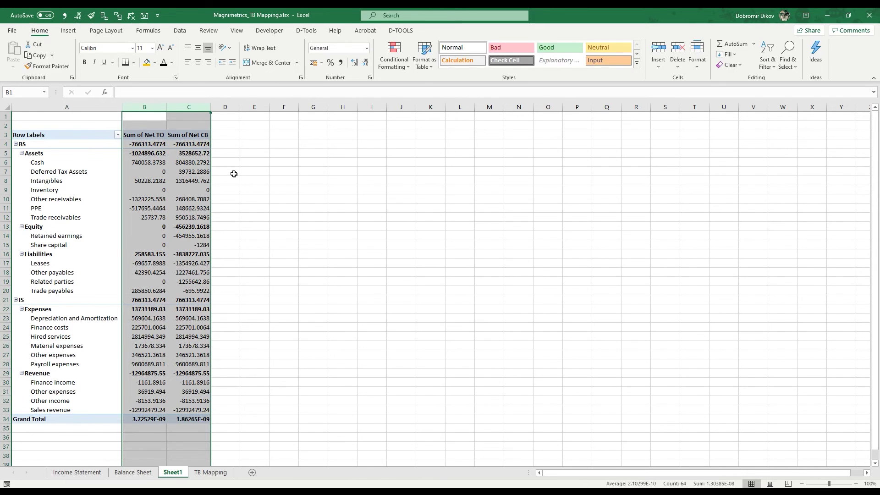
click(310, 271)
scroll(310, 272, up, 2)
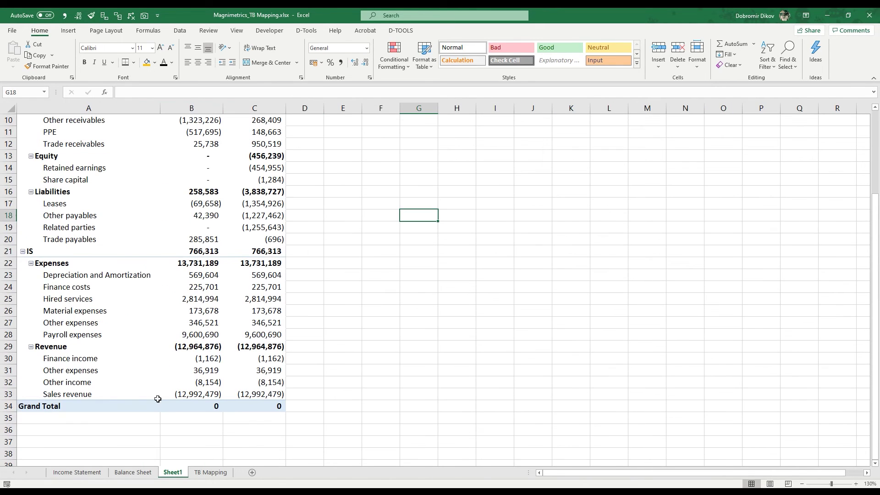
Step: Match the Balance Sheet's 8,154 check gap to the pivot's Other income, then revisit the Income Statement
click(137, 473)
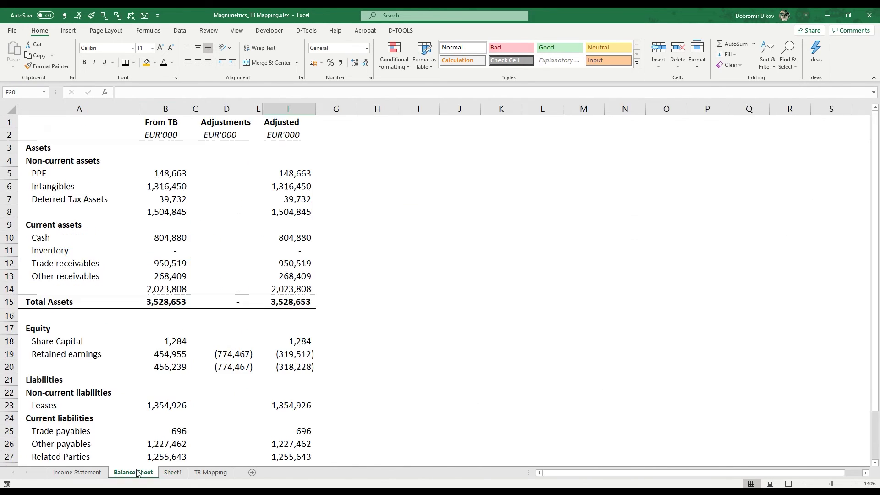
scroll(206, 394, down, 6)
scroll(283, 290, up, 1)
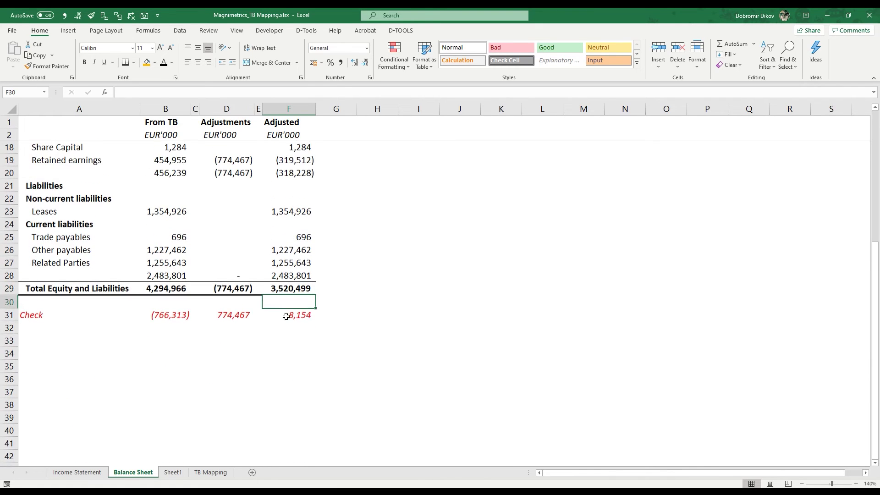
click(173, 472)
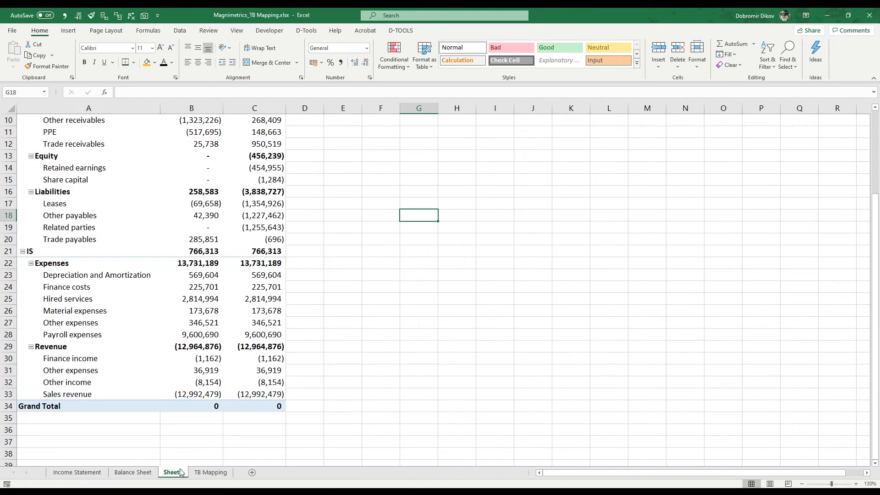
click(211, 385)
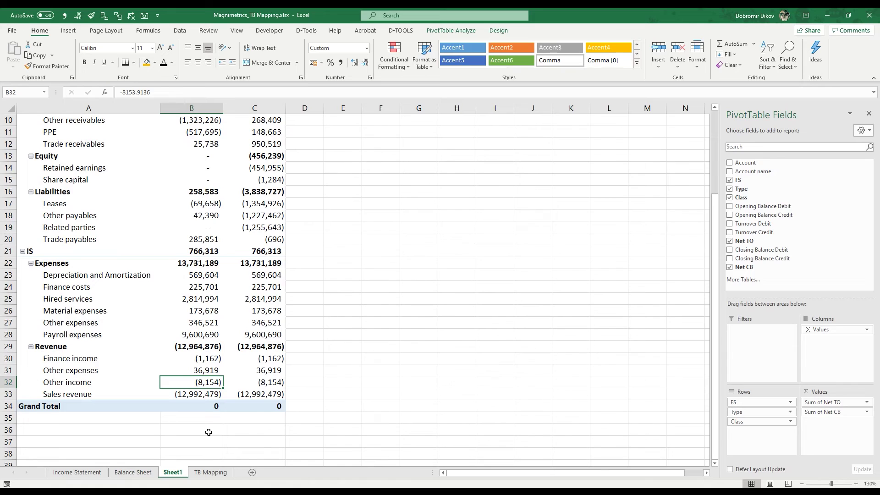
key(ctrl+Page_Up)
key(ctrl+Page_Up)
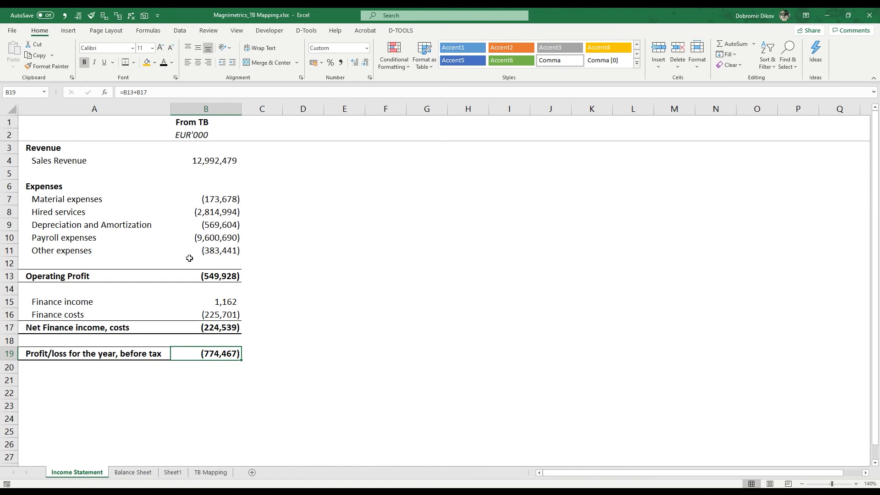
Step: Insert two blank rows below Sales Revenue on the Income Statement
click(27, 174)
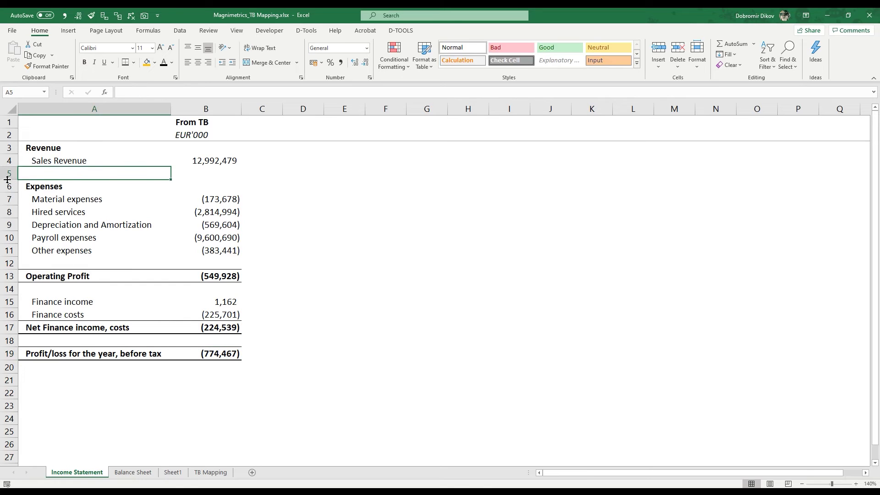
click(9, 173)
key(ctrl+shift+plus)
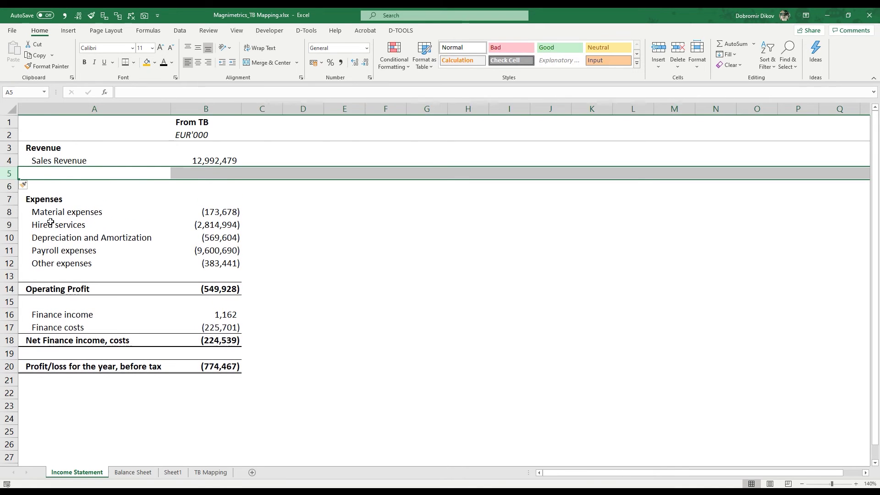
key(Down)
key(shift+space)
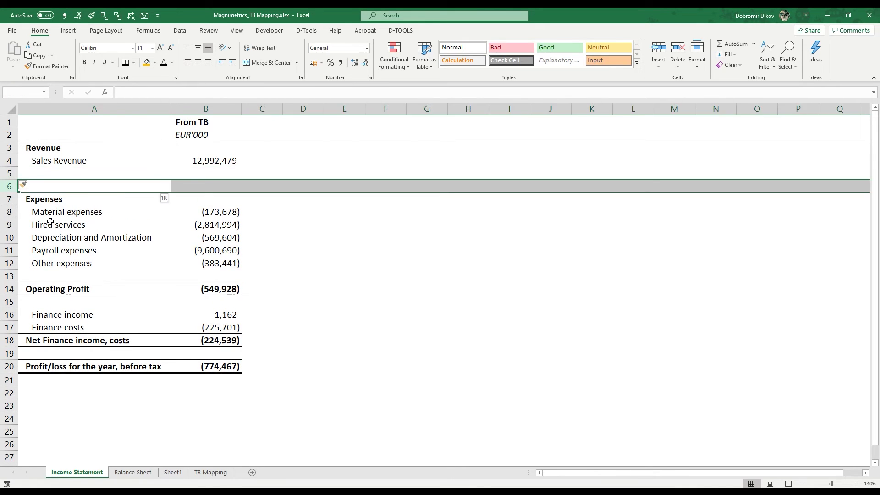
key(ctrl+shift+plus)
Step: Label A6 'Other income' and copy B4's SUMIFS formula into B6, giving 8,154
key(Left)
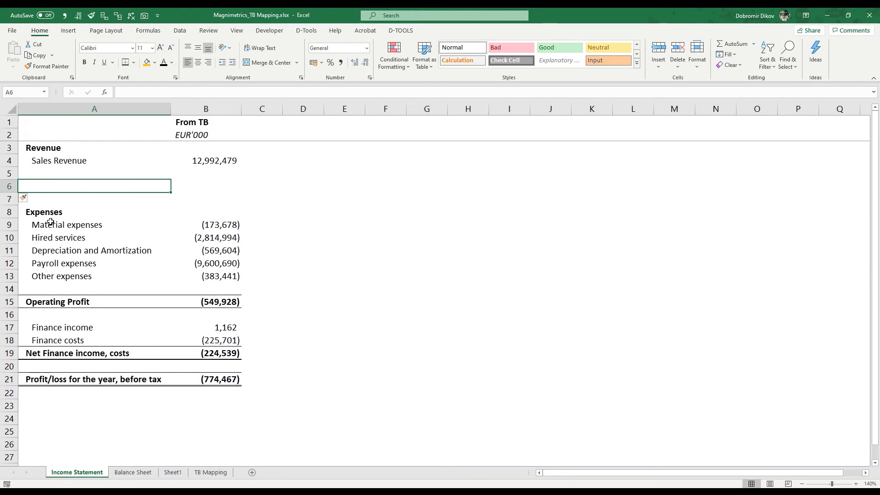
text(Other income)
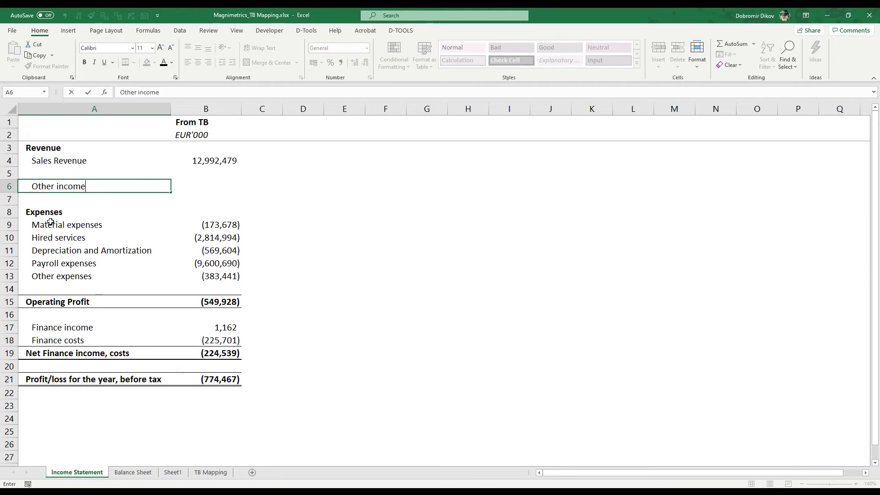
key(Return)
key(Up)
key(Right)
key(Up)
key(Up)
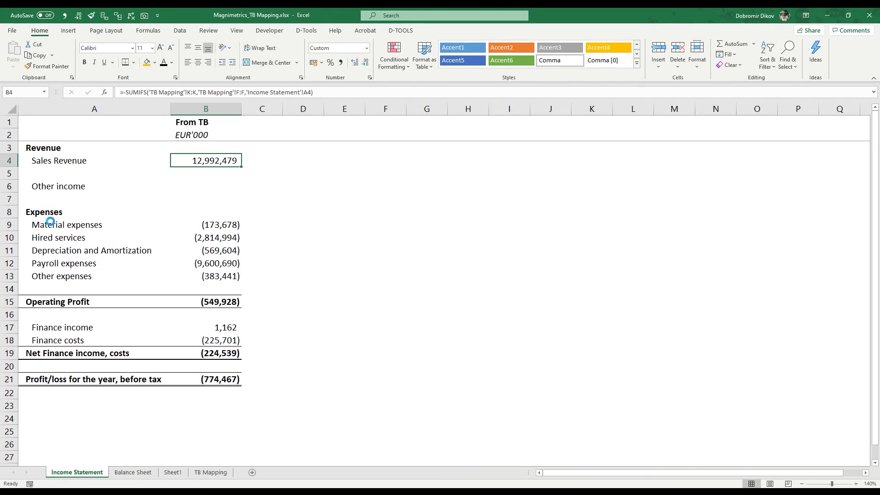
key(ctrl+c)
key(Down)
key(Down)
key(ctrl+v)
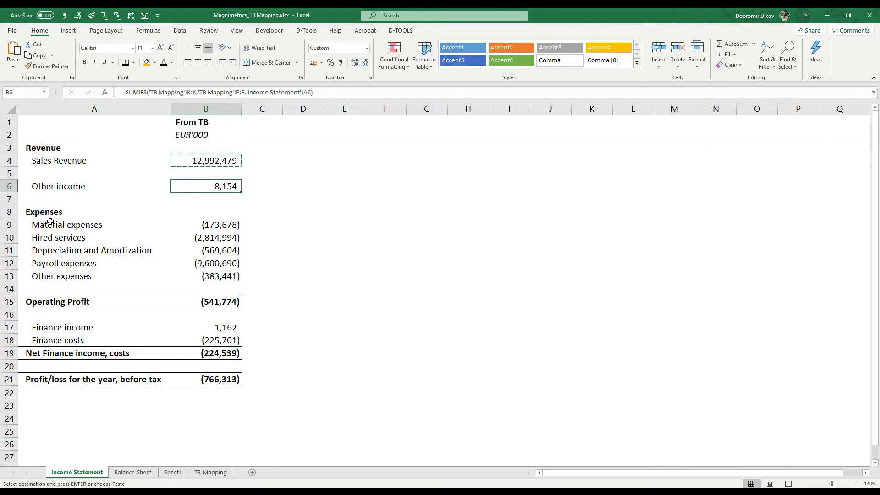
click(120, 472)
Step: Verify the Balance Sheet's adjusted check in F31 is zero
click(281, 315)
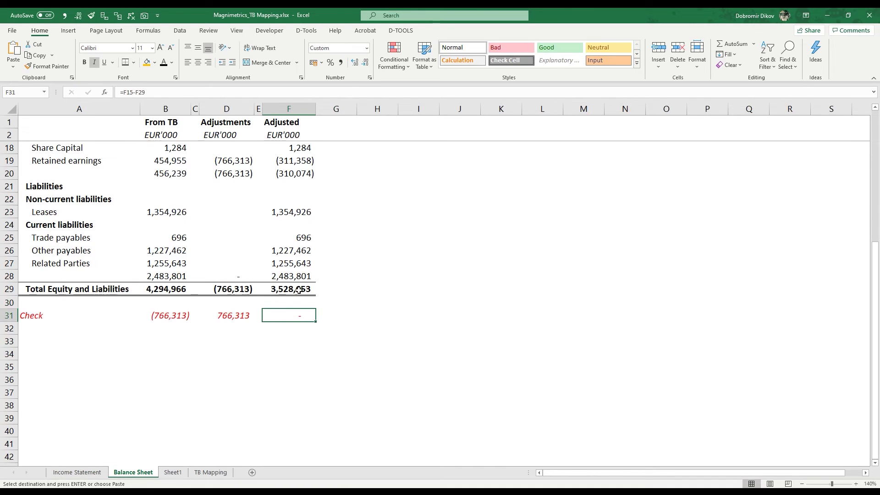
scroll(298, 290, up, 5)
scroll(296, 323, down, 3)
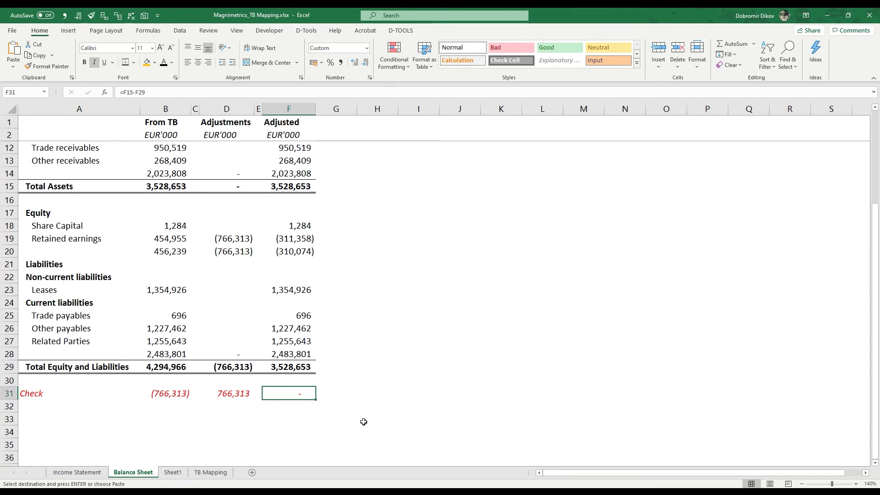
scroll(286, 403, up, 3)
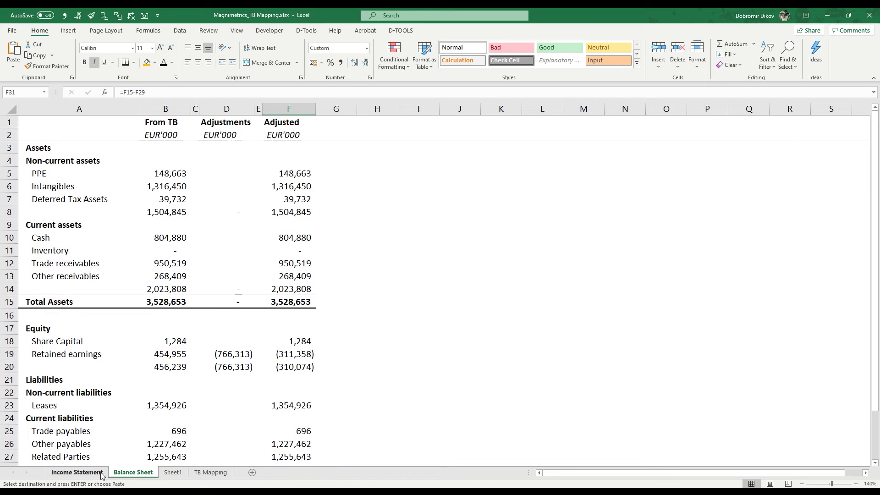
Step: Review the Income Statement and TB Mapping's Retained earnings class, then go back to Balance Sheet
click(77, 472)
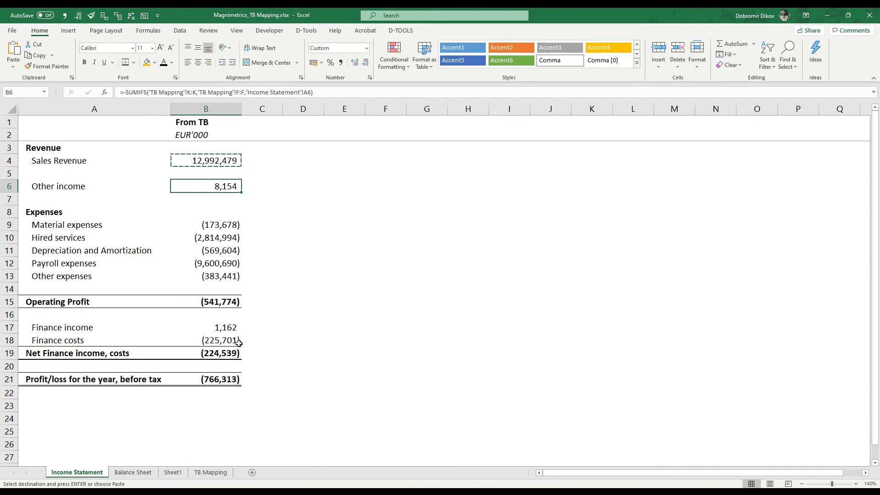
click(211, 473)
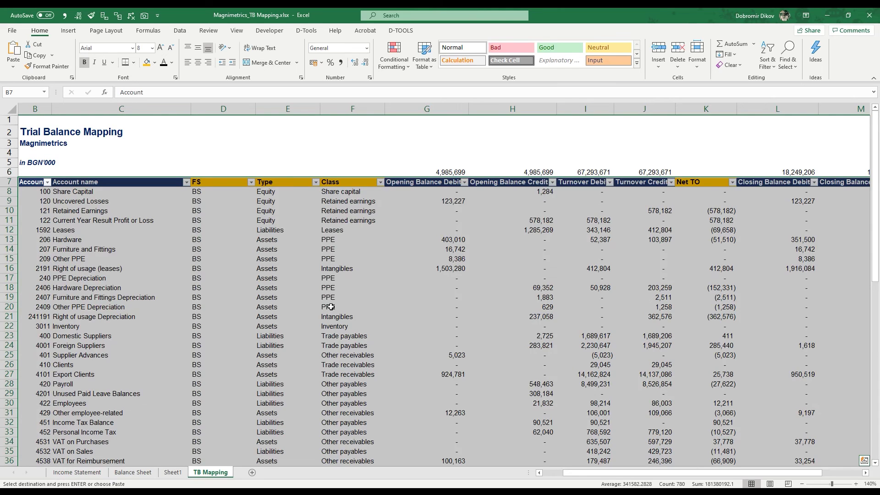
click(348, 212)
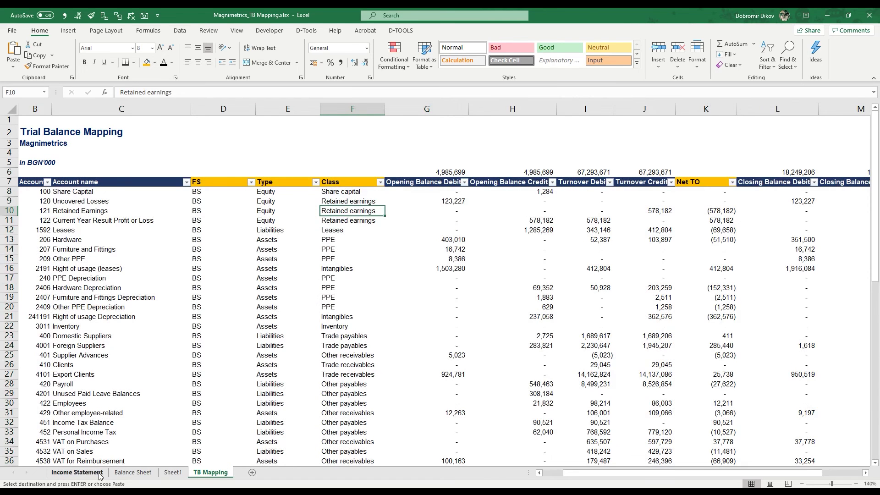
click(77, 473)
click(133, 473)
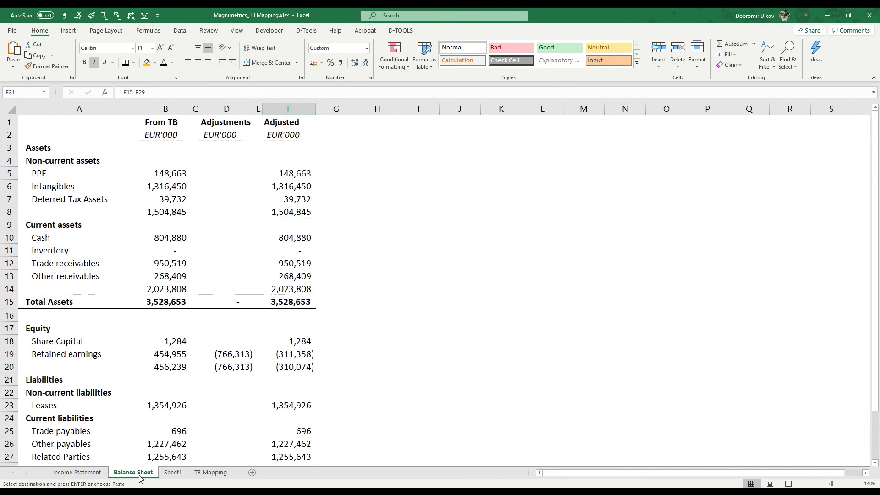